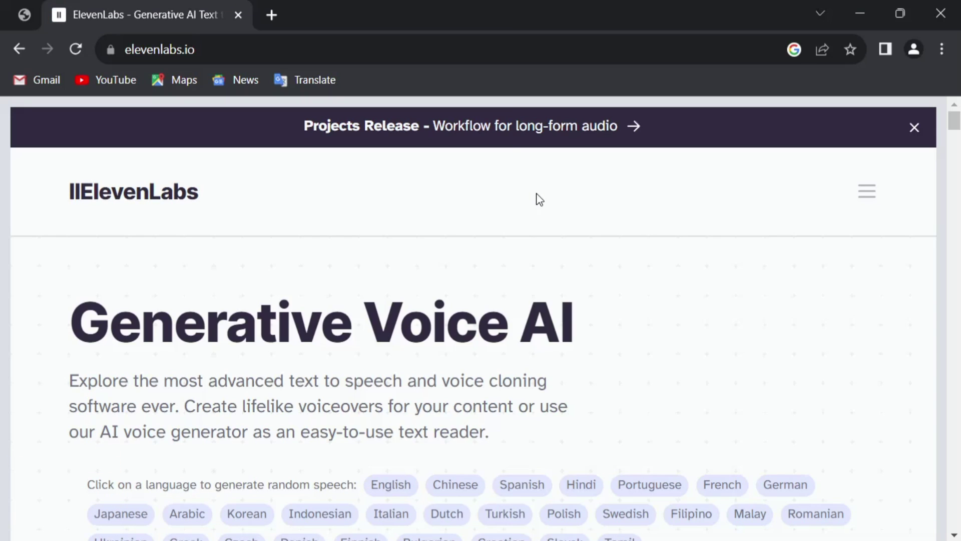
Scroll the ElevenLabs home page and choose Get Started Free to reach sign-up
{"action": "scroll", "coordinate": [542, 199], "scroll_direction": "down", "scroll_amount": 12}
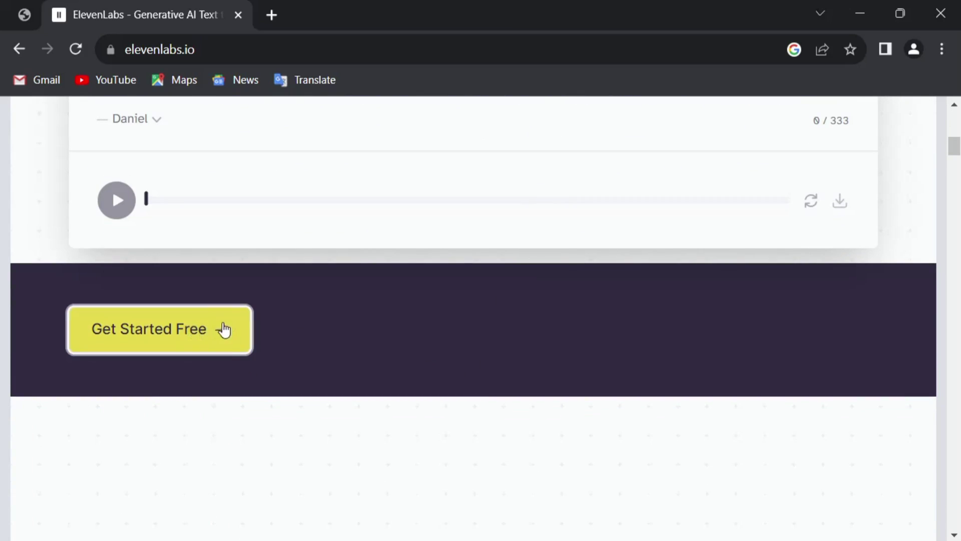
{"action": "left_click", "coordinate": [223, 328]}
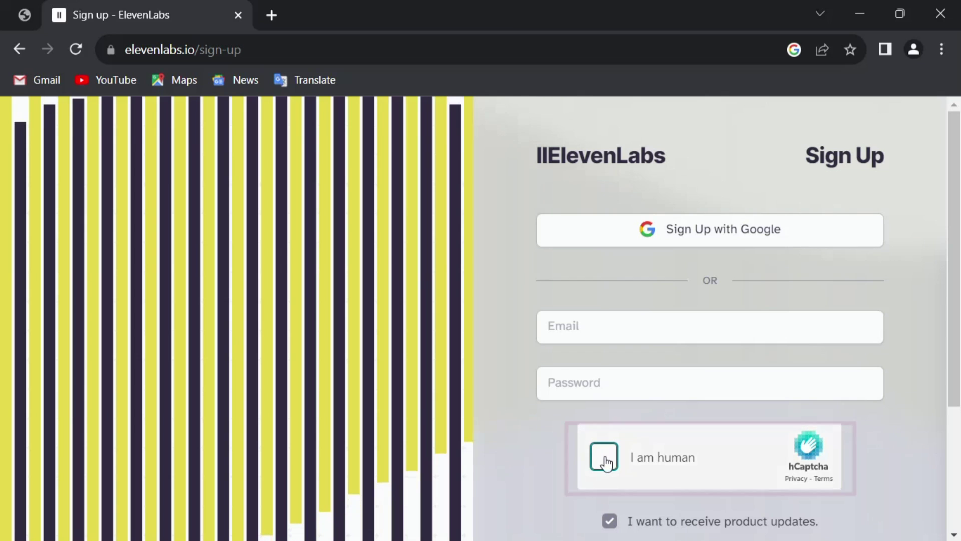
Tick the hCaptcha 'I am human' box and select the plant images in the first set
{"action": "left_click", "coordinate": [605, 460]}
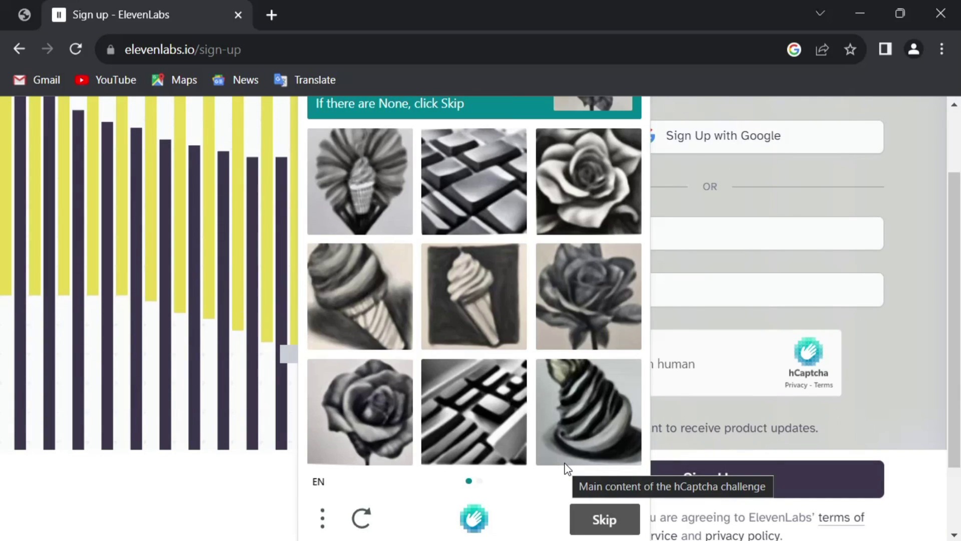
{"action": "scroll", "coordinate": [424, 164], "scroll_direction": "up", "scroll_amount": 2}
{"action": "left_click", "coordinate": [589, 275]}
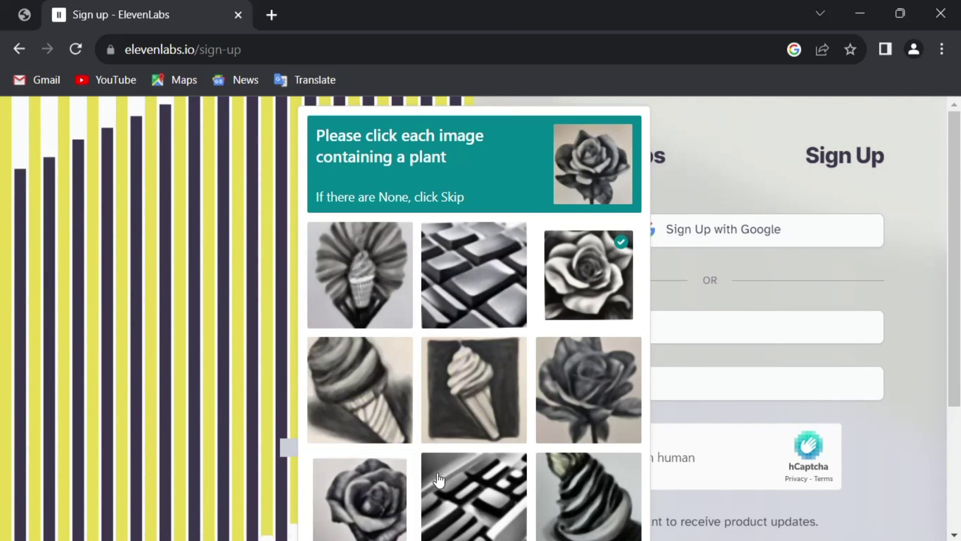
{"action": "left_click", "coordinate": [352, 515]}
{"action": "scroll", "coordinate": [500, 400], "scroll_direction": "down", "scroll_amount": 2}
{"action": "left_click", "coordinate": [590, 332]}
{"action": "left_click", "coordinate": [605, 509]}
Select the three rose images and submit the challenge to pass verification
{"action": "left_click", "coordinate": [501, 300]}
{"action": "left_click", "coordinate": [359, 382]}
{"action": "left_click", "coordinate": [360, 493]}
{"action": "left_click", "coordinate": [599, 516]}
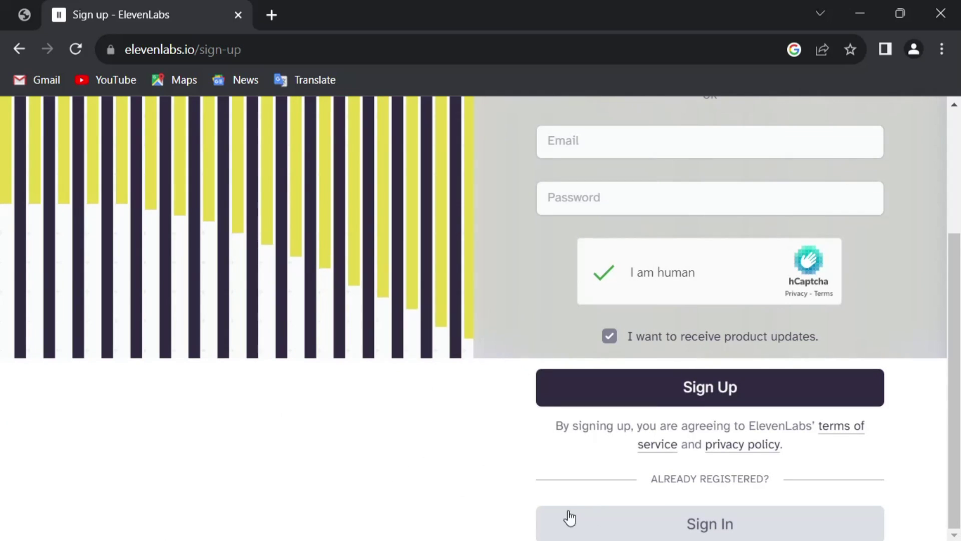
{"action": "scroll", "coordinate": [470, 426], "scroll_direction": "up", "scroll_amount": 2}
{"action": "scroll", "coordinate": [470, 426], "scroll_direction": "up", "scroll_amount": 2}
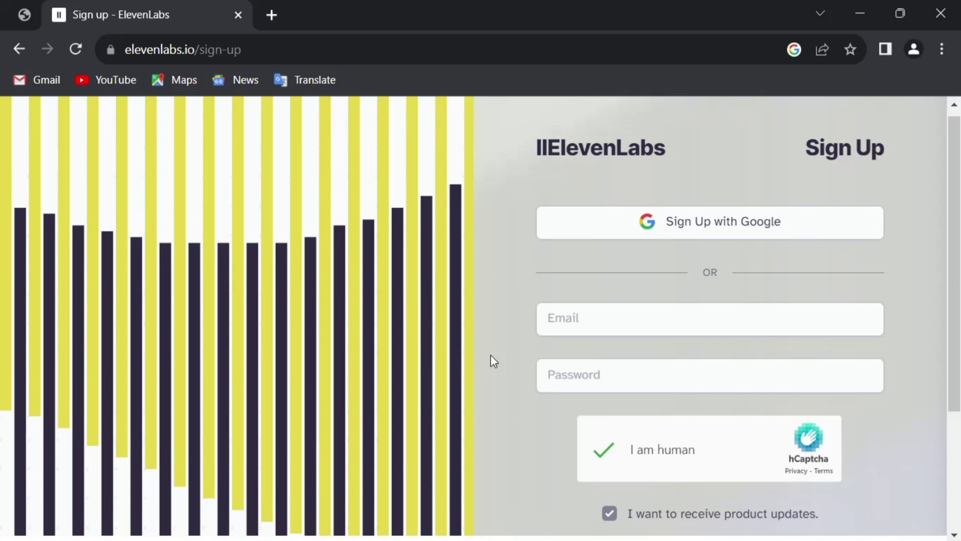
Start entering the account e-mail address in the sign-up form
{"action": "left_click", "coordinate": [682, 319]}
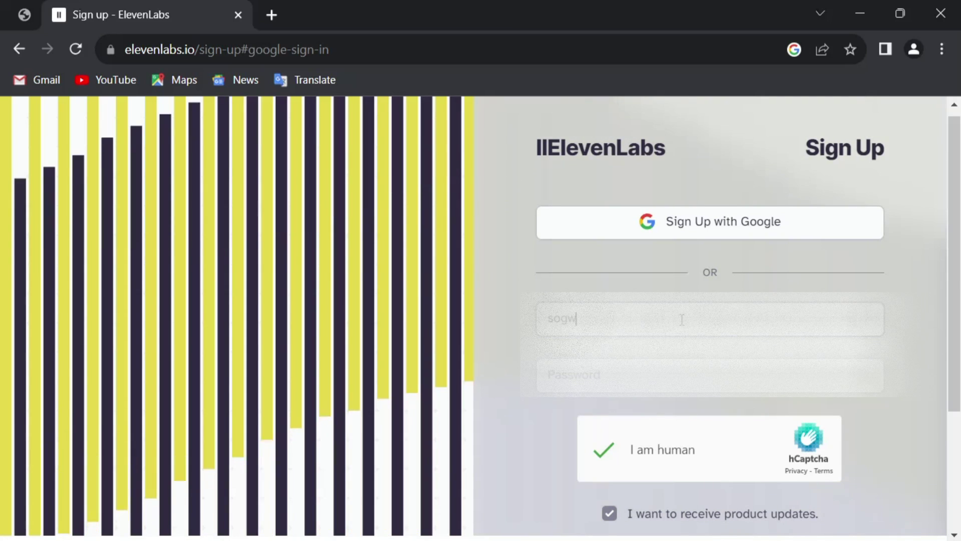
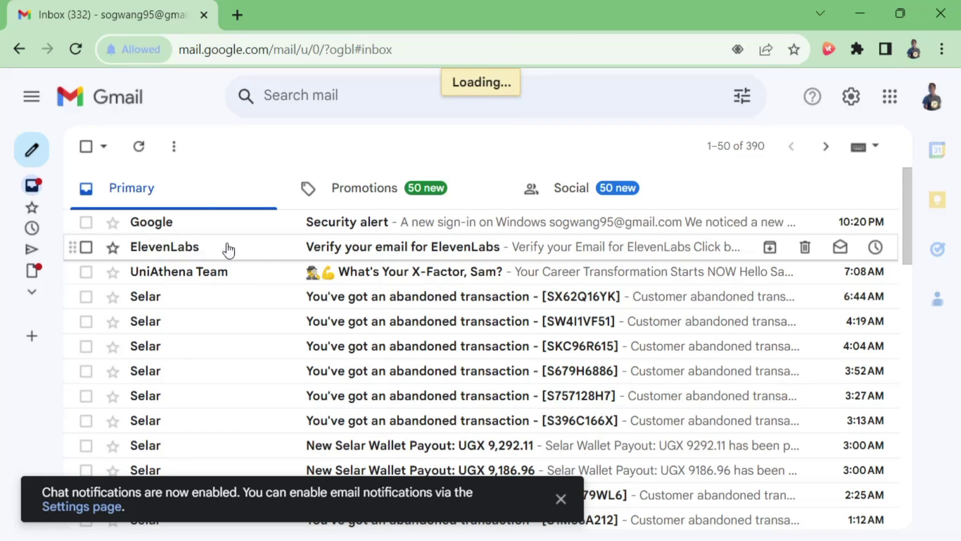
Open the 'Verify your email for ElevenLabs' message and confirm the address via Verify Email
{"action": "left_click", "coordinate": [275, 249]}
{"action": "scroll", "coordinate": [439, 260], "scroll_direction": "down", "scroll_amount": 3}
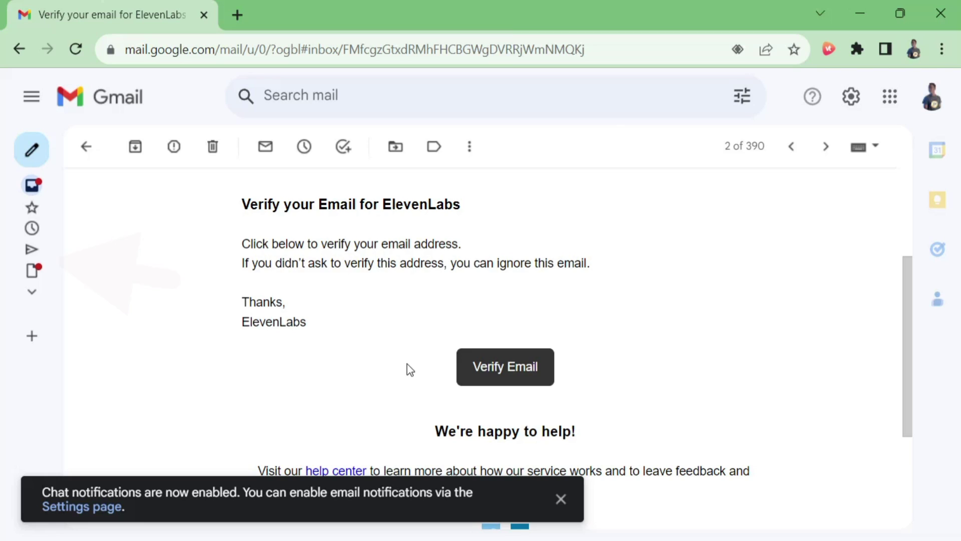
{"action": "scroll", "coordinate": [410, 359], "scroll_direction": "down", "scroll_amount": 1}
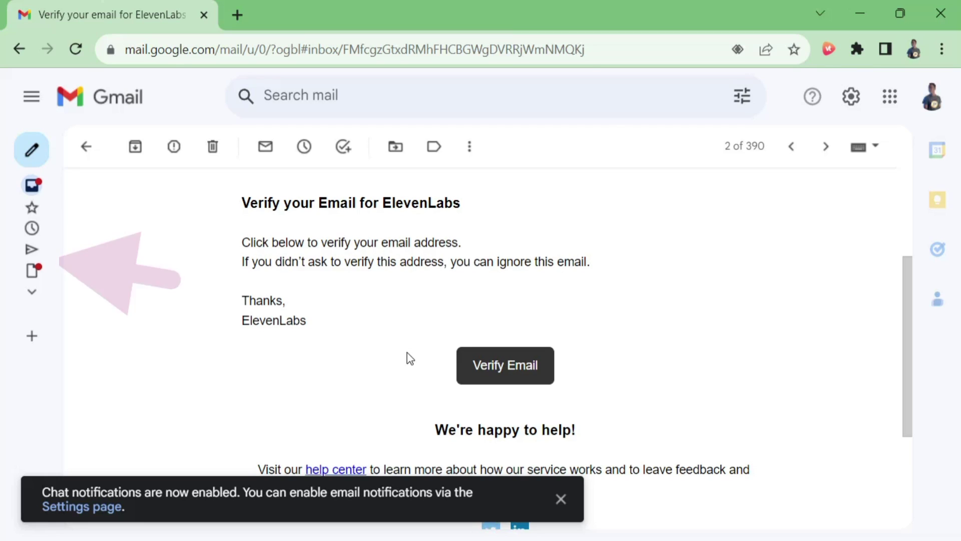
{"action": "scroll", "coordinate": [409, 359], "scroll_direction": "up", "scroll_amount": 1}
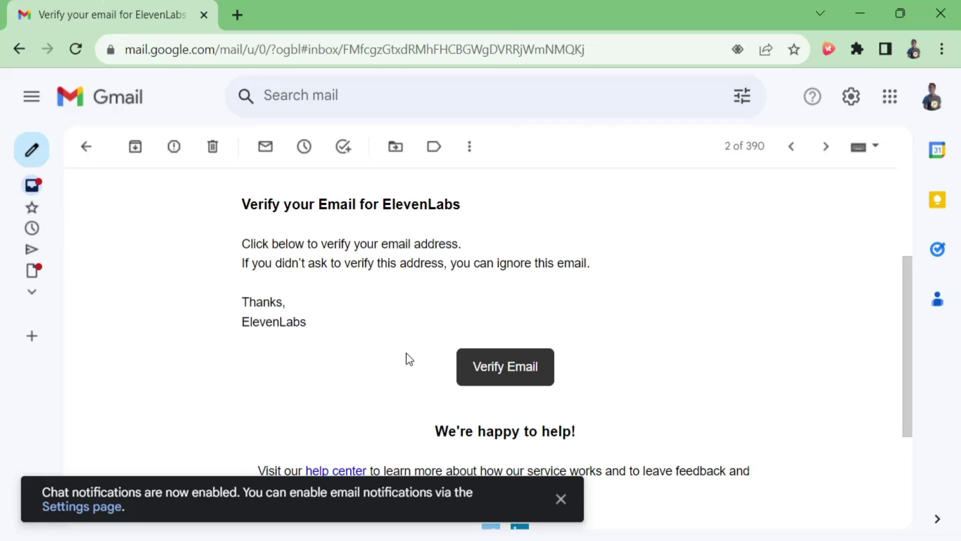
{"action": "left_click", "coordinate": [503, 368]}
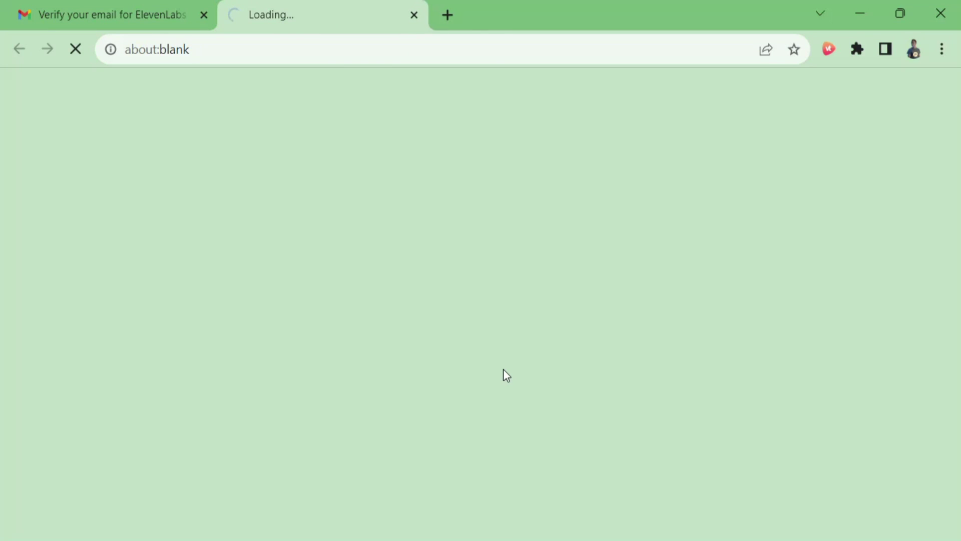
Log in with the account e-mail and password, then dismiss Chrome's save-password prompt
{"action": "left_click", "coordinate": [426, 264]}
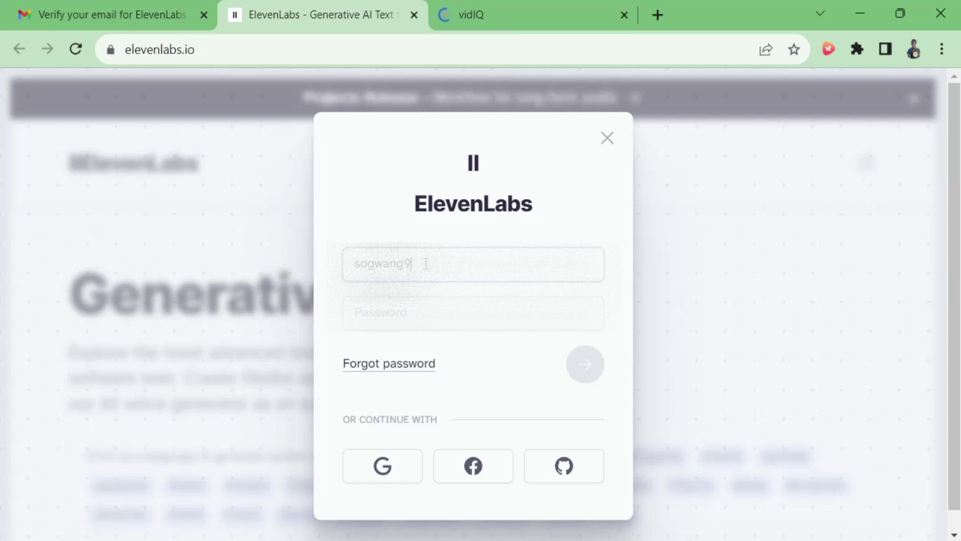
{"action": "left_click", "coordinate": [432, 300]}
{"action": "type", "text": "•••••••••••"}
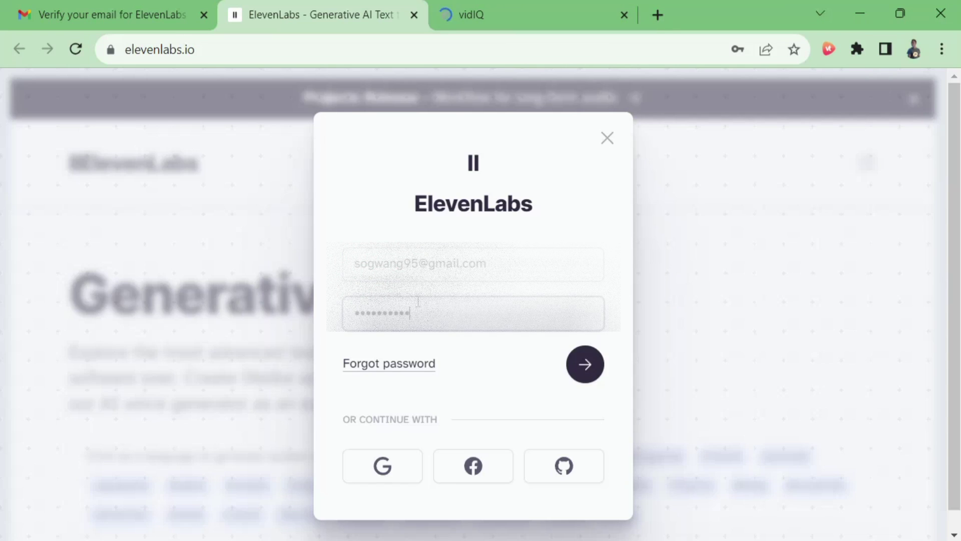
{"action": "key", "text": "Return"}
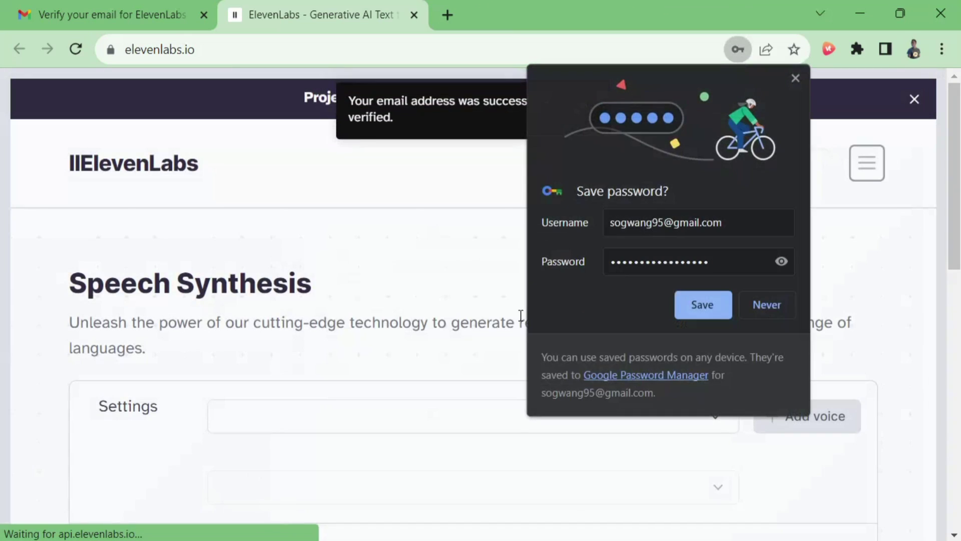
{"action": "left_click", "coordinate": [795, 78]}
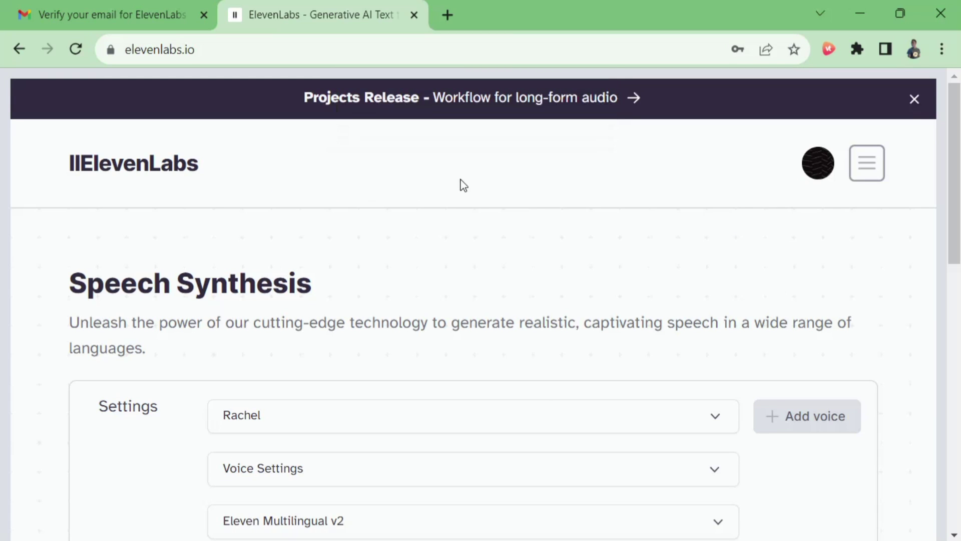
{"action": "scroll", "coordinate": [196, 253], "scroll_direction": "down", "scroll_amount": 3}
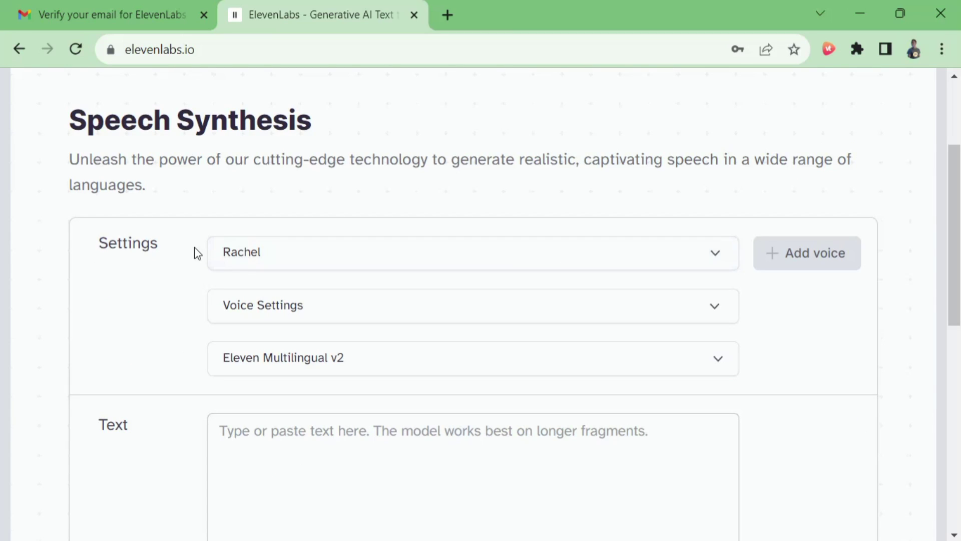
{"action": "left_click", "coordinate": [401, 254]}
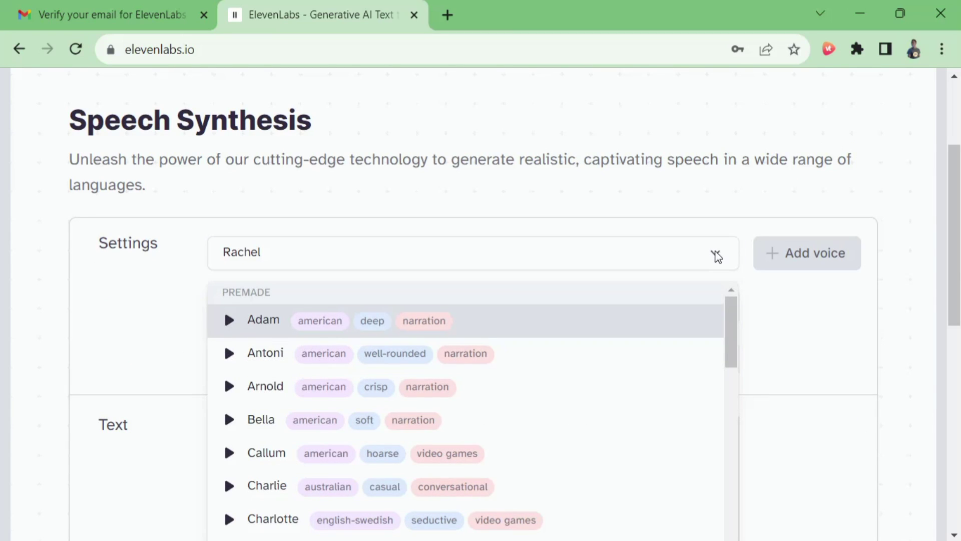
{"action": "scroll", "coordinate": [623, 314], "scroll_direction": "down", "scroll_amount": 10}
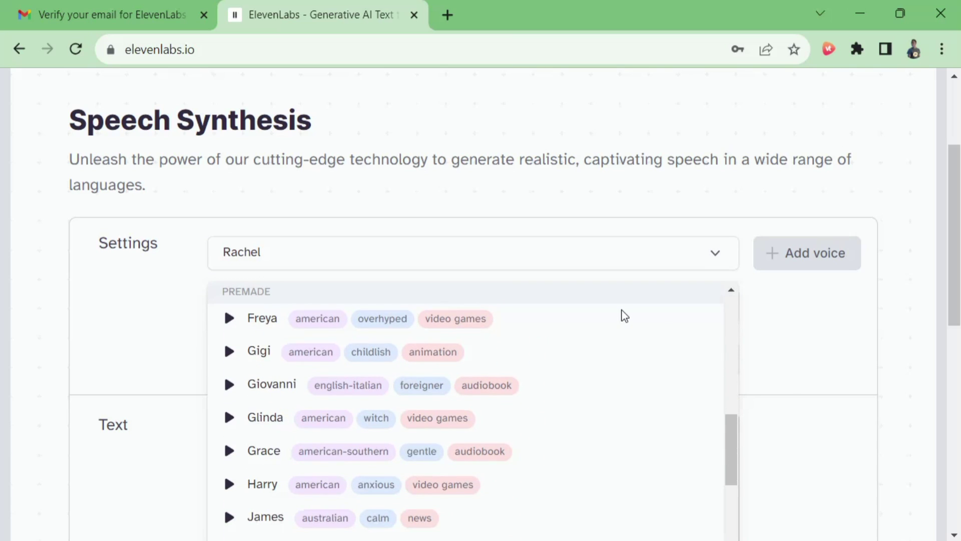
{"action": "scroll", "coordinate": [625, 315], "scroll_direction": "down", "scroll_amount": 8}
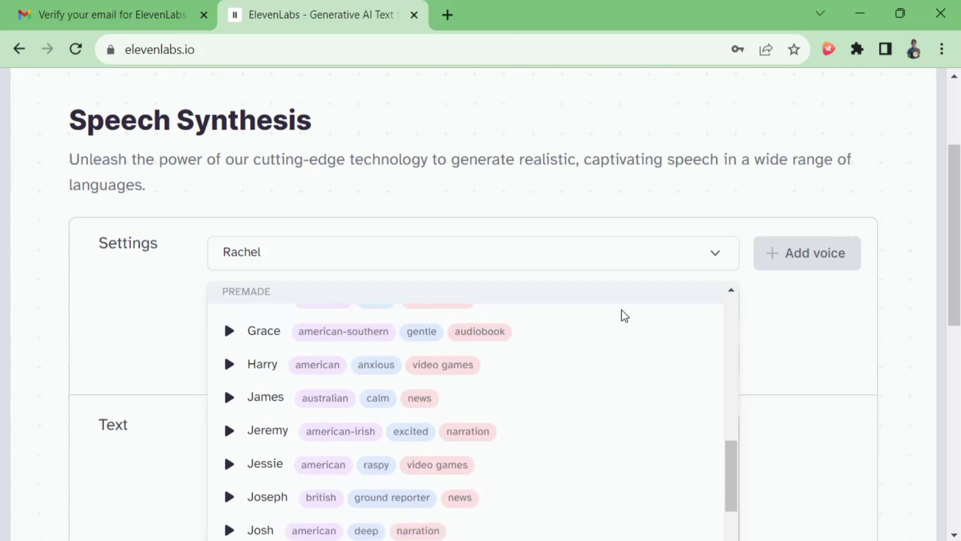
{"action": "scroll", "coordinate": [574, 363], "scroll_direction": "up", "scroll_amount": 15}
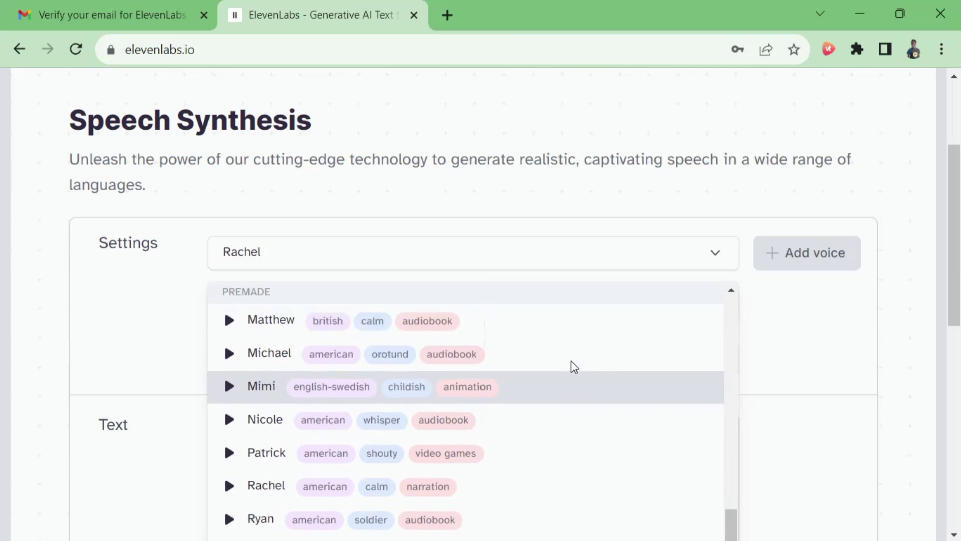
{"action": "scroll", "coordinate": [583, 369], "scroll_direction": "up", "scroll_amount": 3}
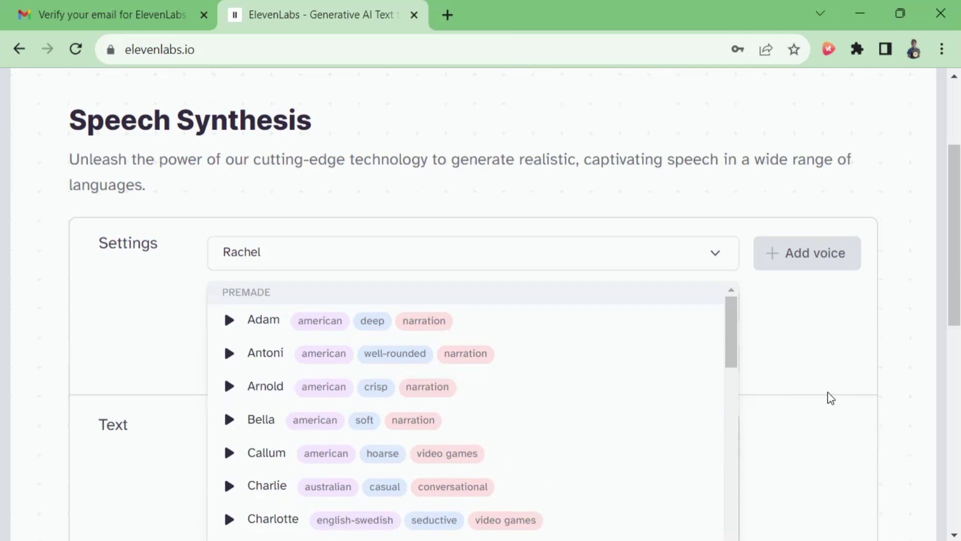
{"action": "left_click", "coordinate": [829, 394]}
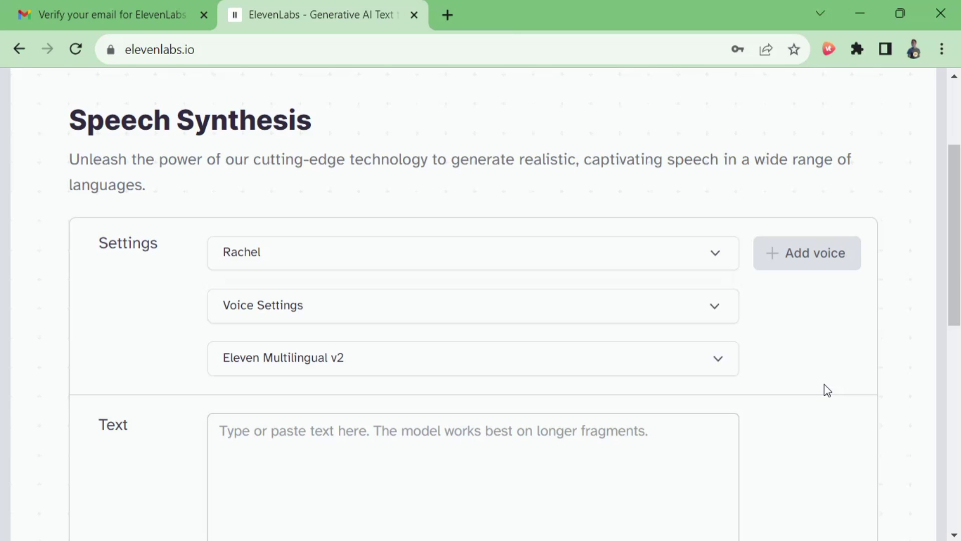
Go to the account's subscription details from the account menu
{"action": "scroll", "coordinate": [827, 391], "scroll_direction": "up", "scroll_amount": 3}
{"action": "left_click", "coordinate": [809, 170]}
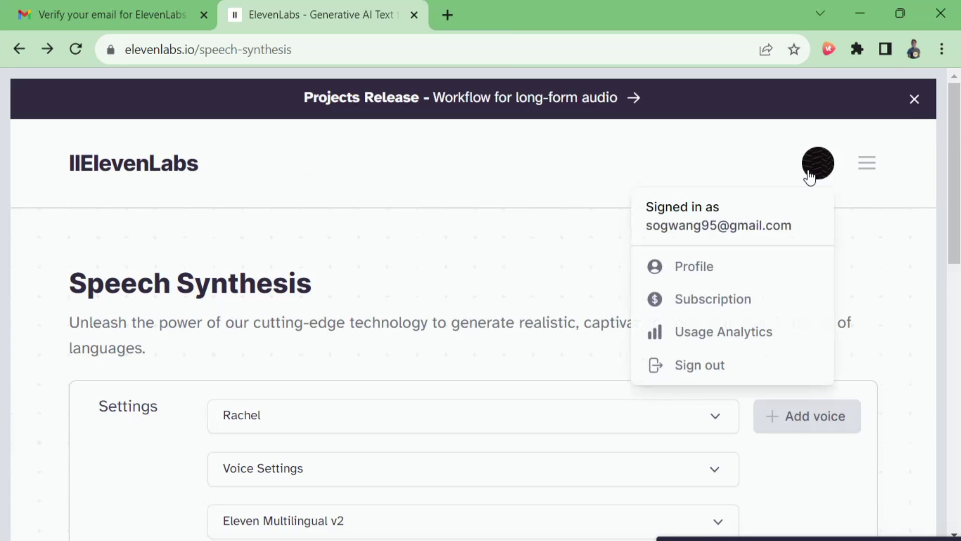
{"action": "left_click", "coordinate": [722, 302]}
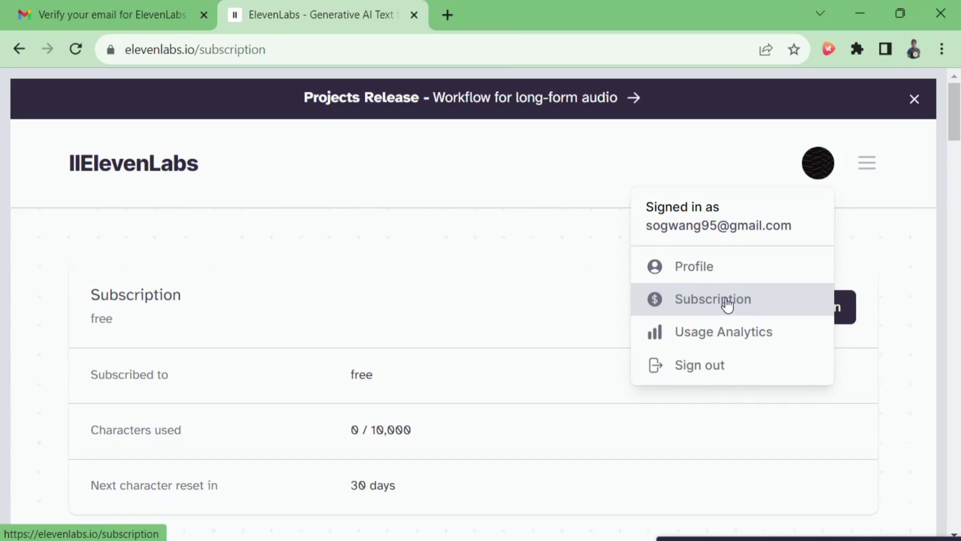
Compare the plans and subscribe to the Starter plan at $1 for the first month
{"action": "scroll", "coordinate": [620, 399], "scroll_direction": "down", "scroll_amount": 3}
{"action": "scroll", "coordinate": [620, 399], "scroll_direction": "down", "scroll_amount": 3}
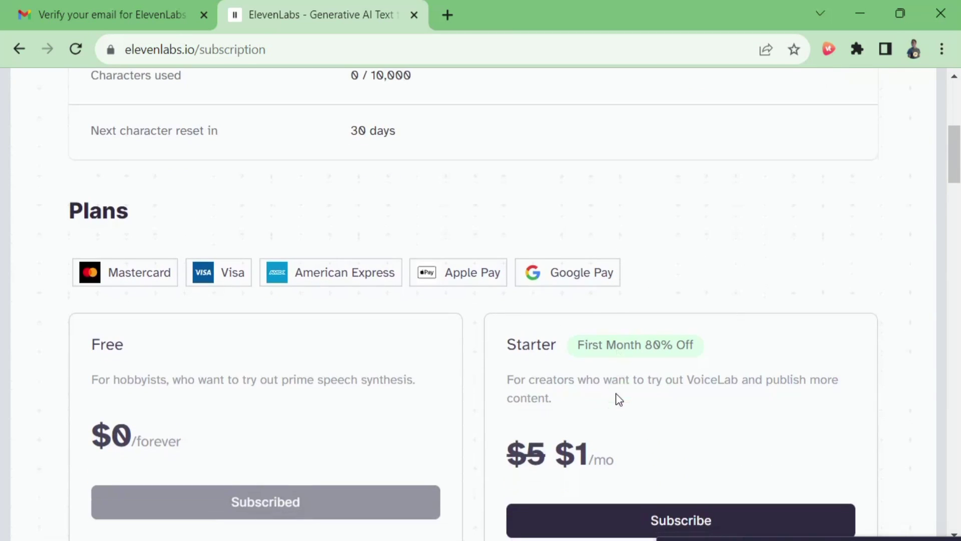
{"action": "scroll", "coordinate": [618, 393], "scroll_direction": "down", "scroll_amount": 3}
{"action": "scroll", "coordinate": [616, 394], "scroll_direction": "up", "scroll_amount": 3}
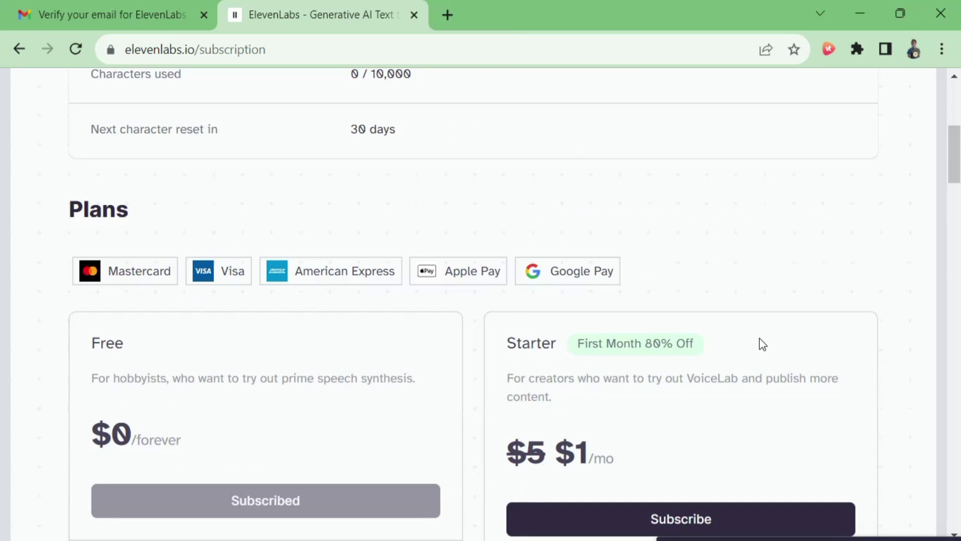
{"action": "scroll", "coordinate": [760, 339], "scroll_direction": "down", "scroll_amount": 10}
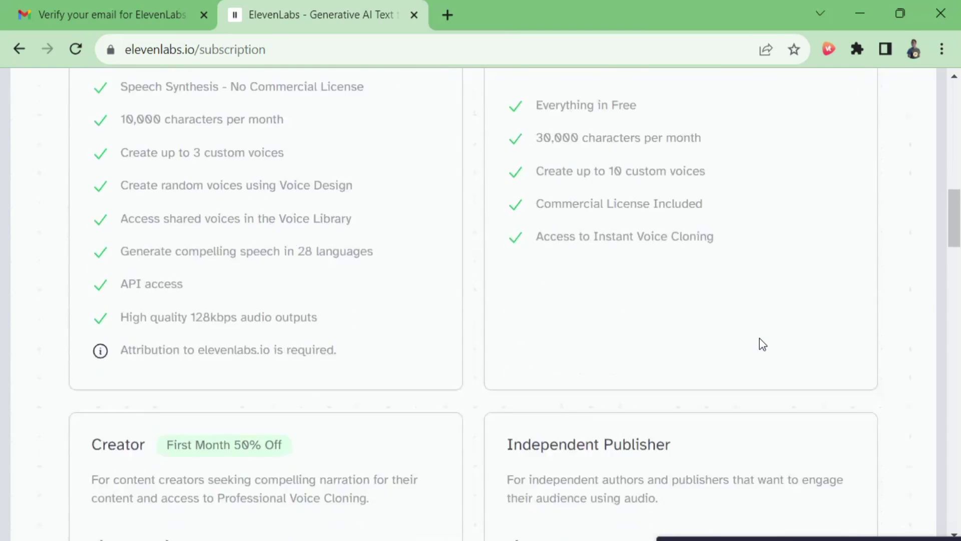
{"action": "scroll", "coordinate": [758, 338], "scroll_direction": "down", "scroll_amount": 15}
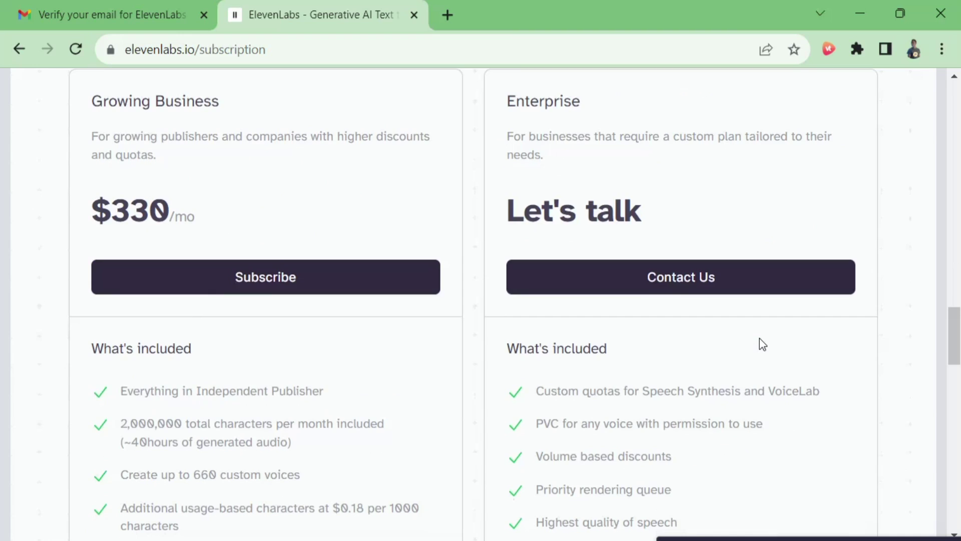
{"action": "scroll", "coordinate": [759, 338], "scroll_direction": "up", "scroll_amount": 20}
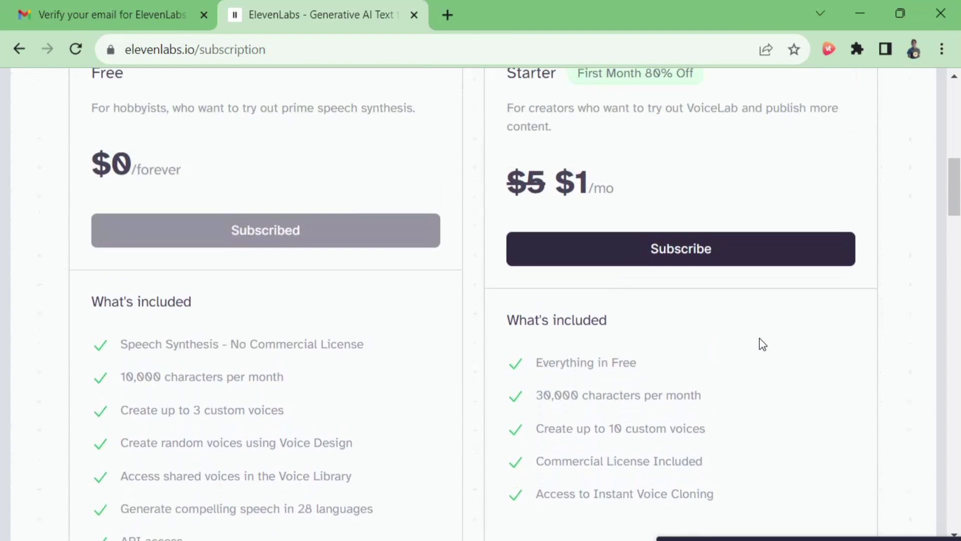
{"action": "scroll", "coordinate": [759, 338], "scroll_direction": "up", "scroll_amount": 2}
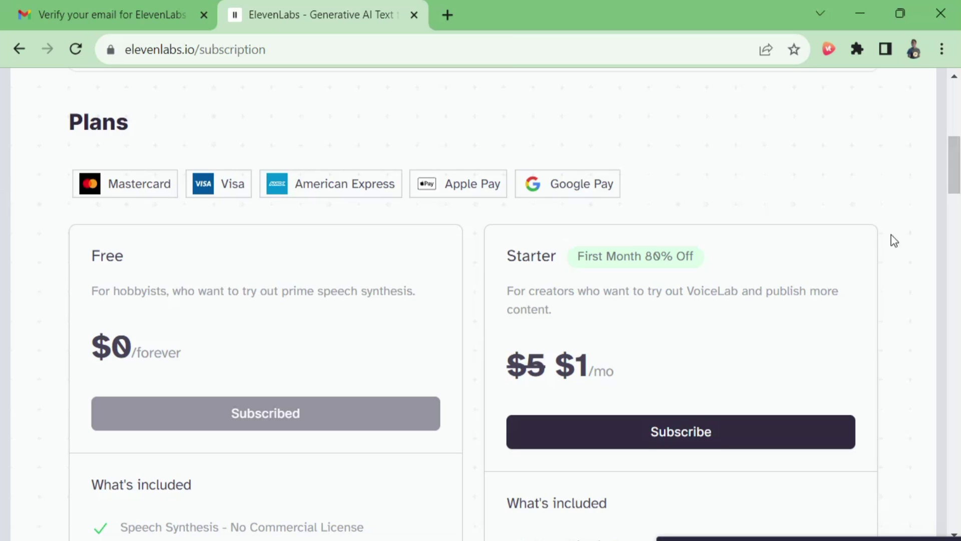
{"action": "left_click", "coordinate": [688, 437]}
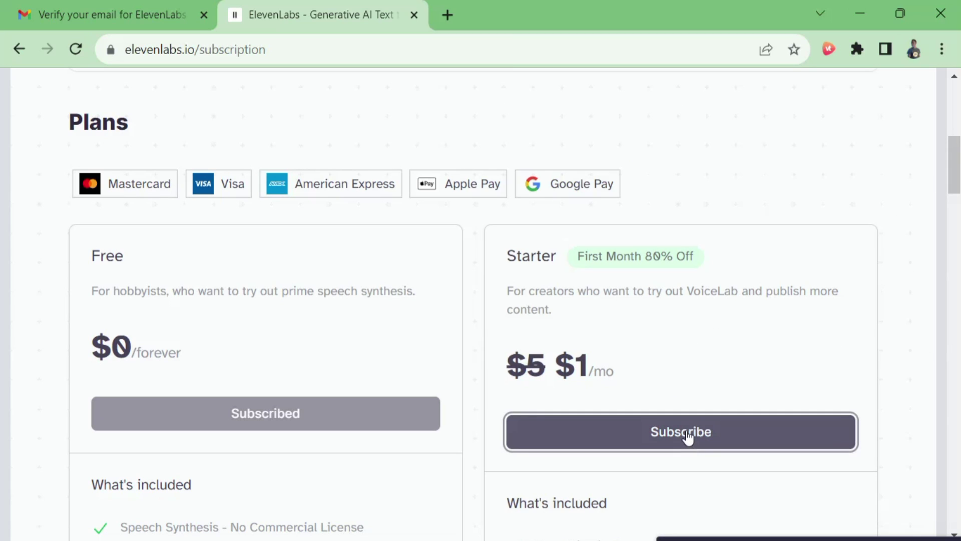
{"action": "left_click", "coordinate": [822, 436]}
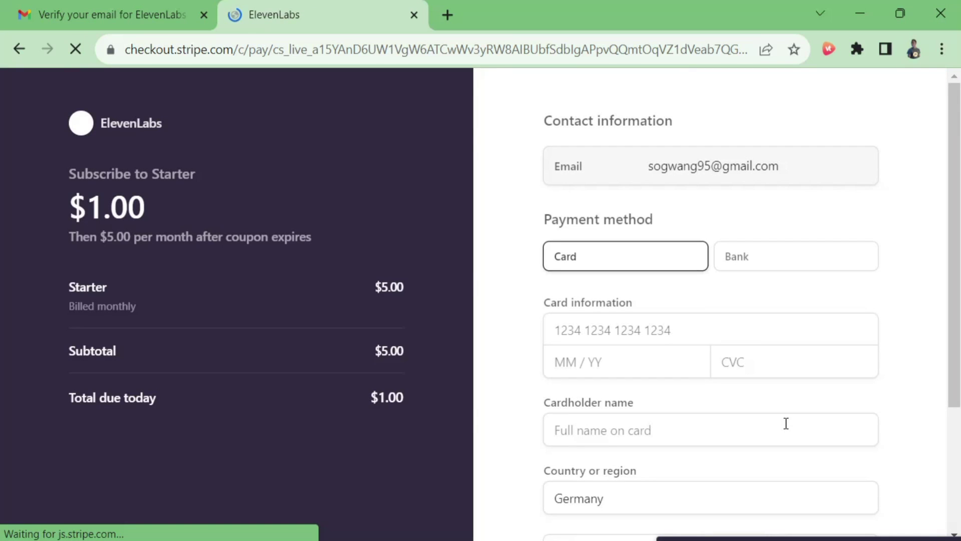
Submit the $1.00 Starter subscription payment on the Stripe checkout form
{"action": "left_click", "coordinate": [606, 322]}
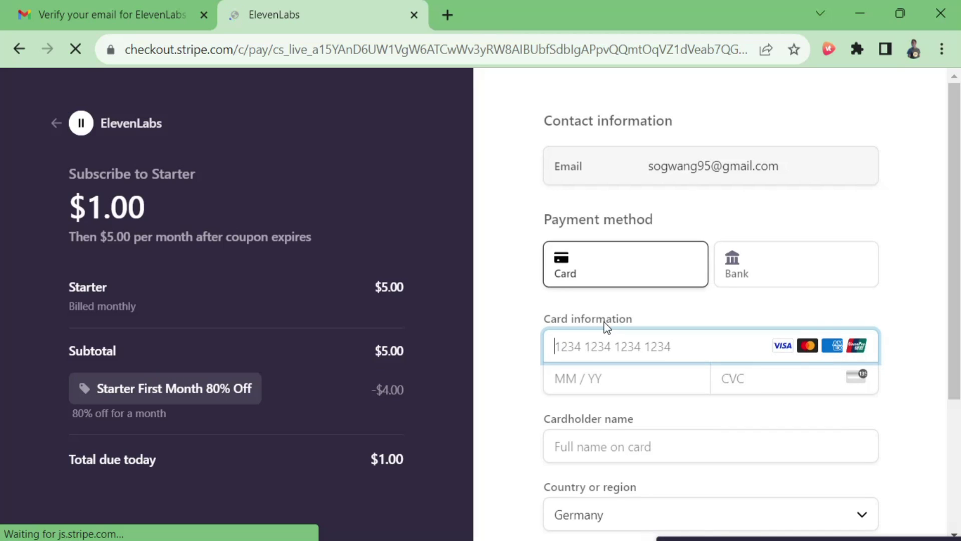
{"action": "scroll", "coordinate": [693, 453], "scroll_direction": "down", "scroll_amount": 4}
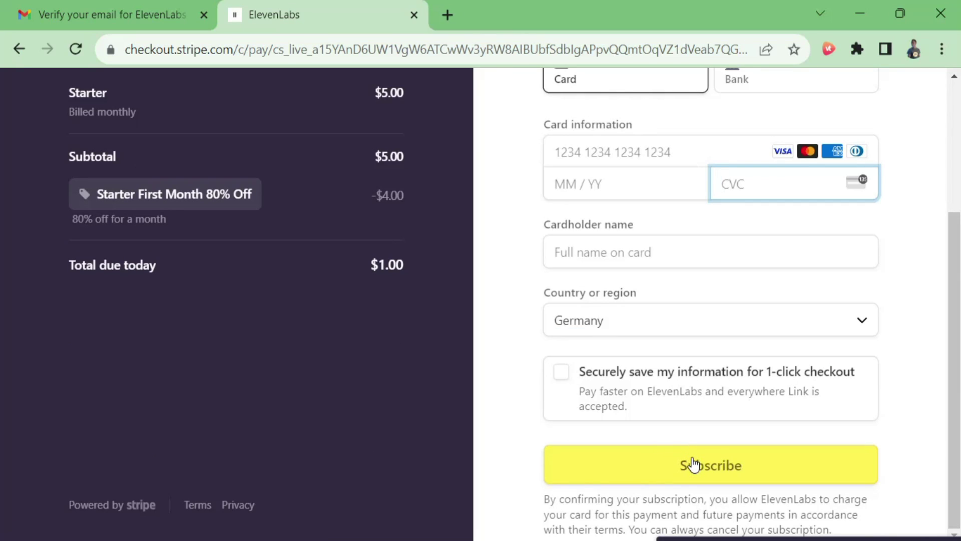
{"action": "left_click", "coordinate": [693, 464]}
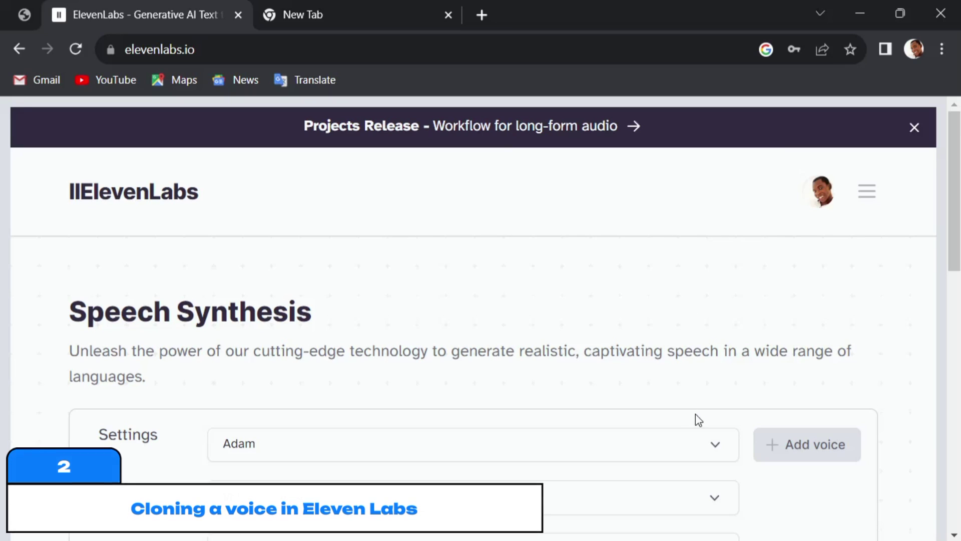
In VoiceLab, start an Instant Voice Clone named after the speaker's voice
{"action": "left_click", "coordinate": [816, 450]}
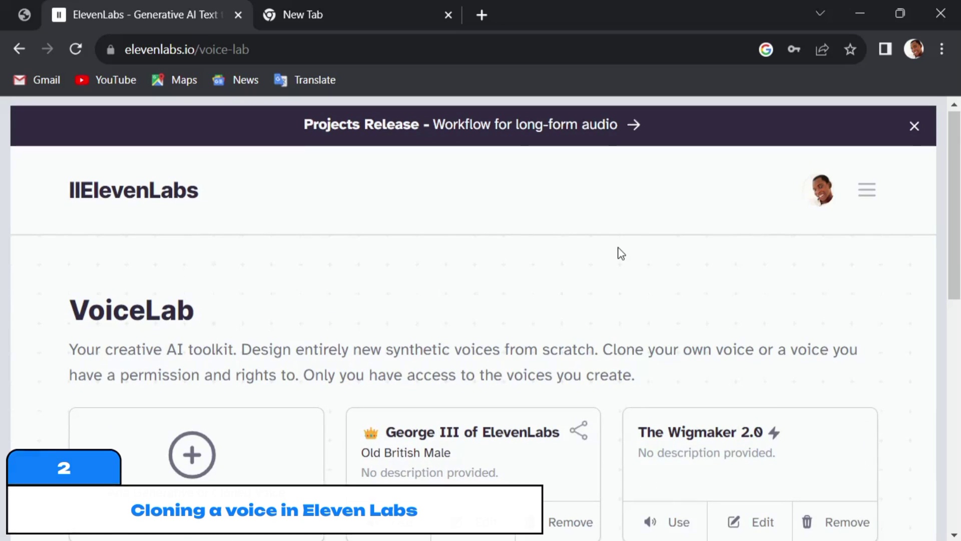
{"action": "scroll", "coordinate": [617, 253], "scroll_direction": "down", "scroll_amount": 4}
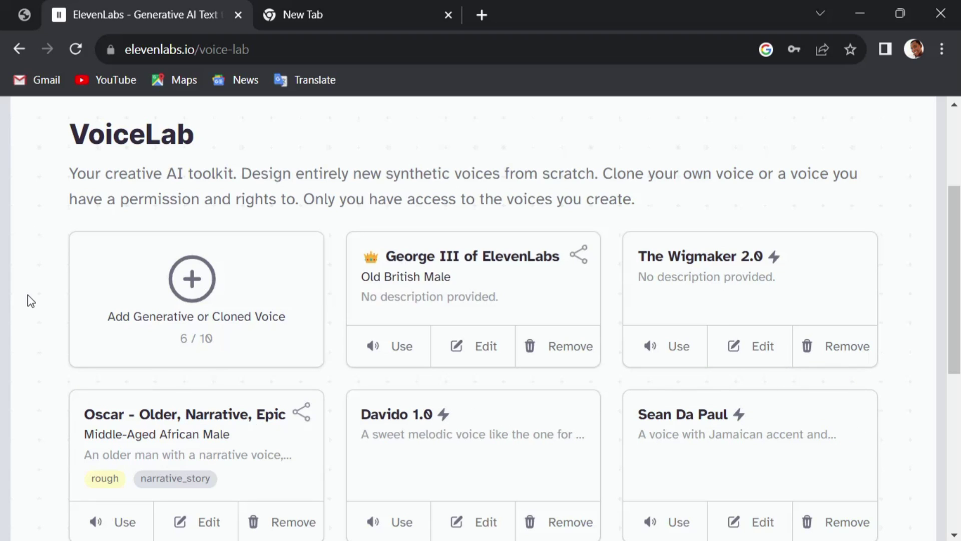
{"action": "left_click", "coordinate": [125, 293]}
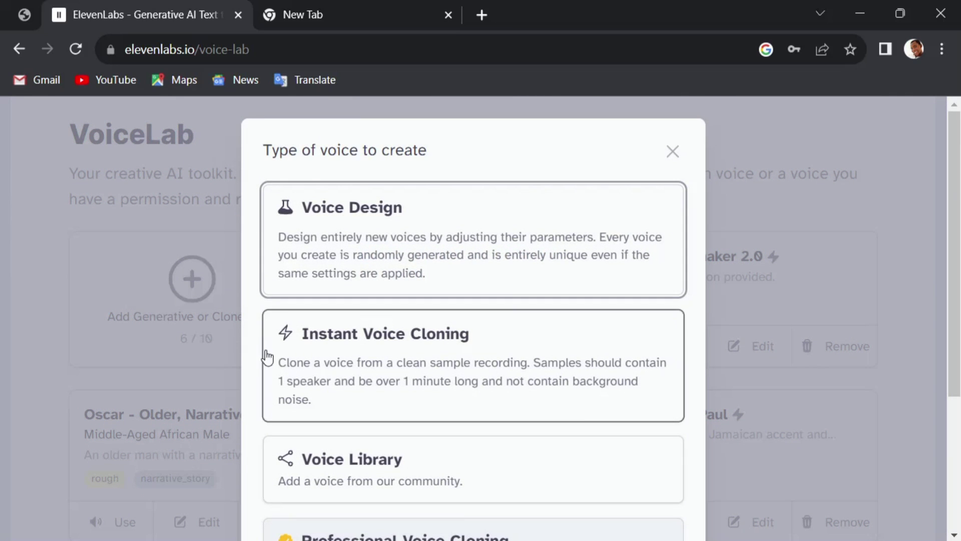
{"action": "left_click", "coordinate": [458, 354]}
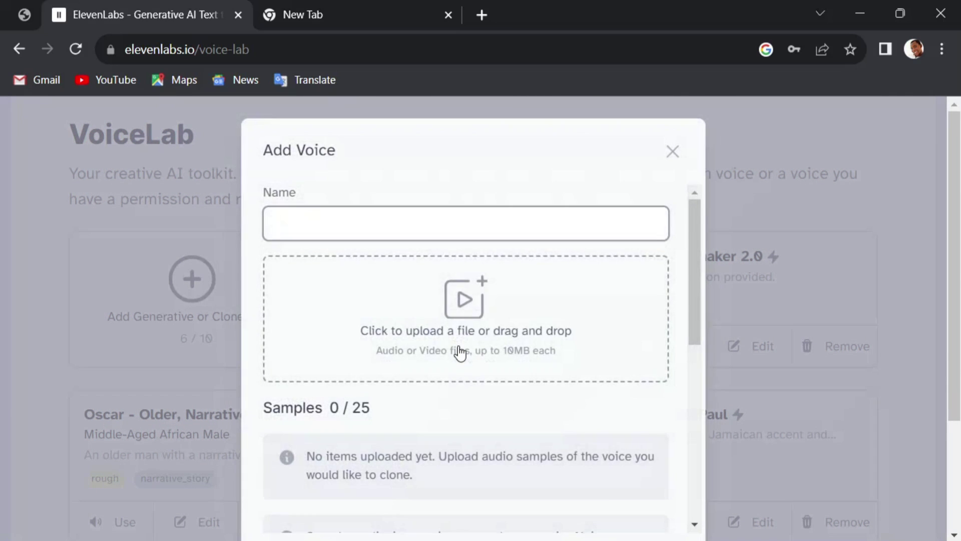
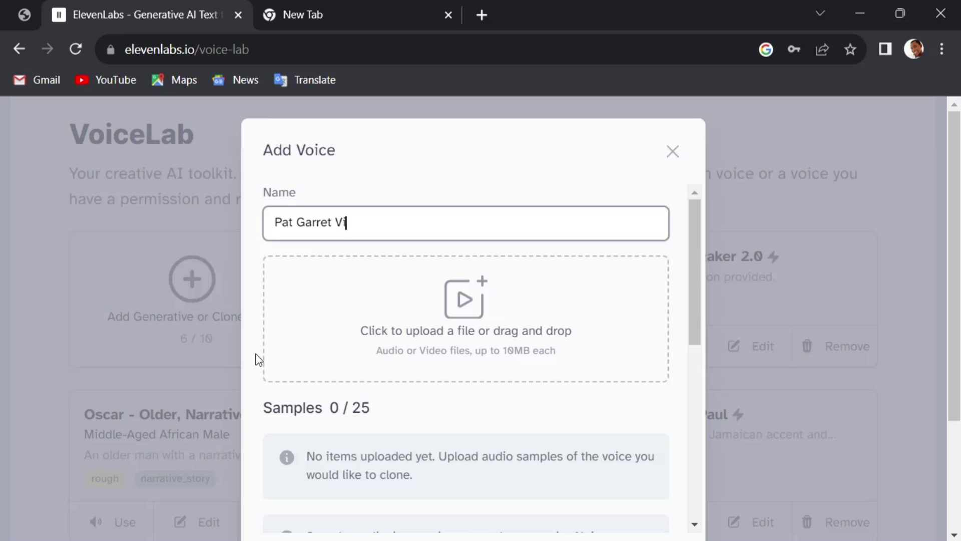
{"action": "type", "text": "oice"}
{"action": "left_click", "coordinate": [493, 328]}
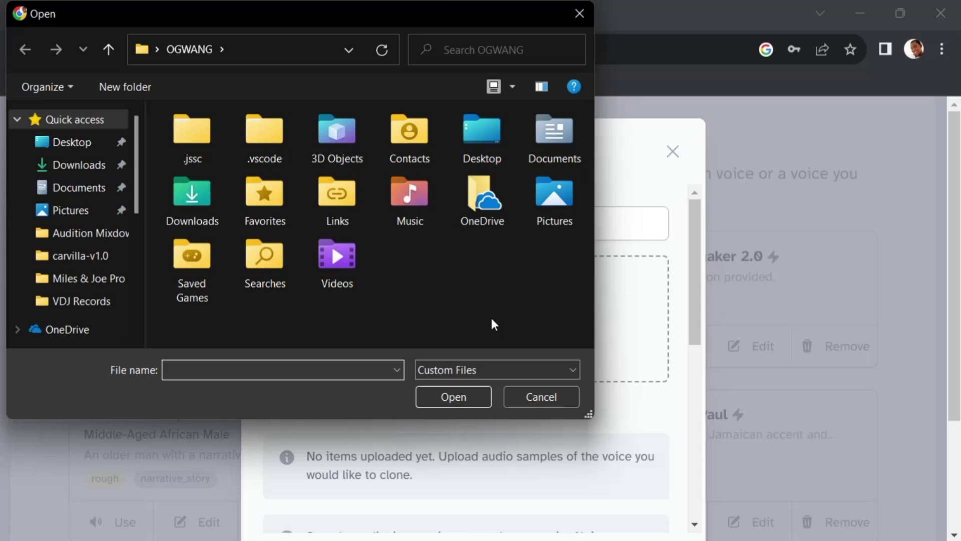
Upload Advert Slowed.mp3 from Desktop > Audition Mixdown as the clone's sample
{"action": "left_click", "coordinate": [67, 148]}
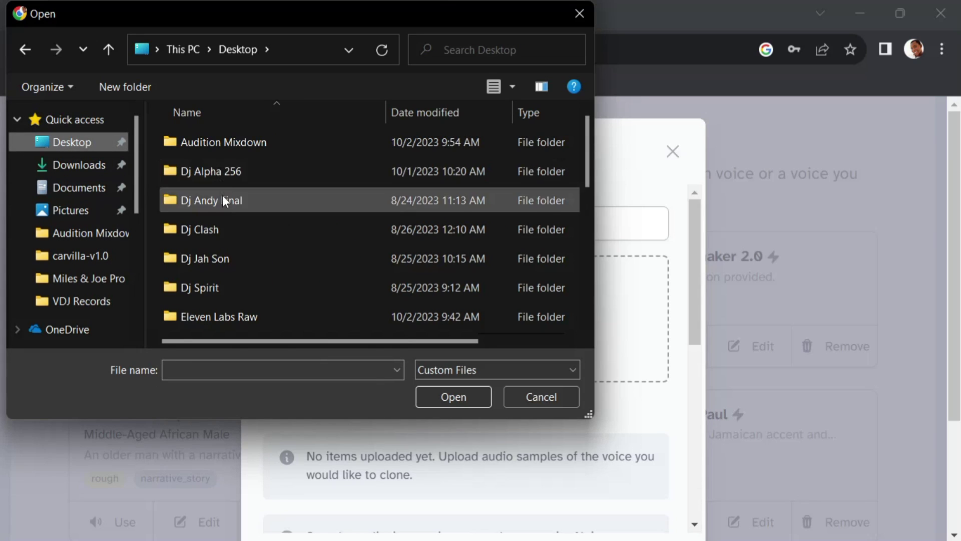
{"action": "double_click", "coordinate": [235, 146]}
{"action": "double_click", "coordinate": [235, 179]}
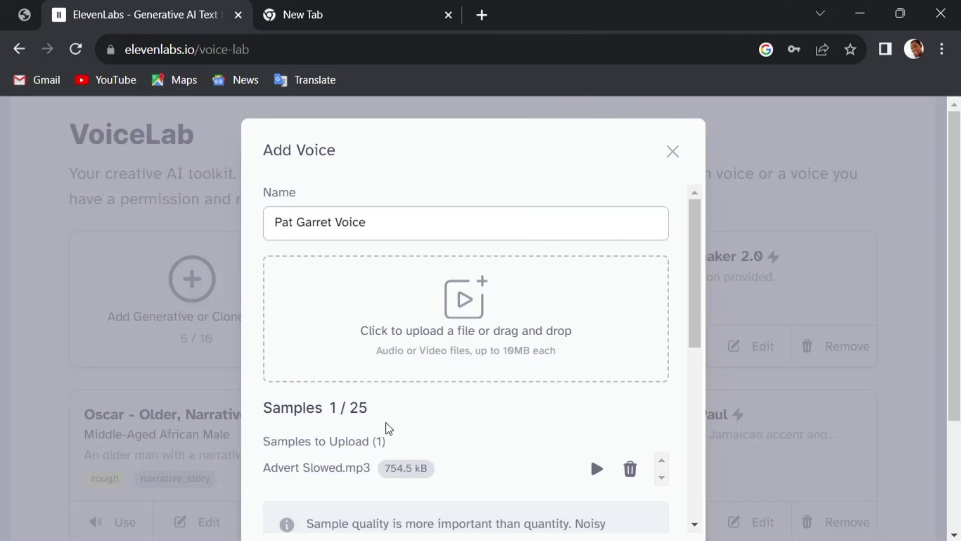
{"action": "scroll", "coordinate": [425, 417], "scroll_direction": "down", "scroll_amount": 2}
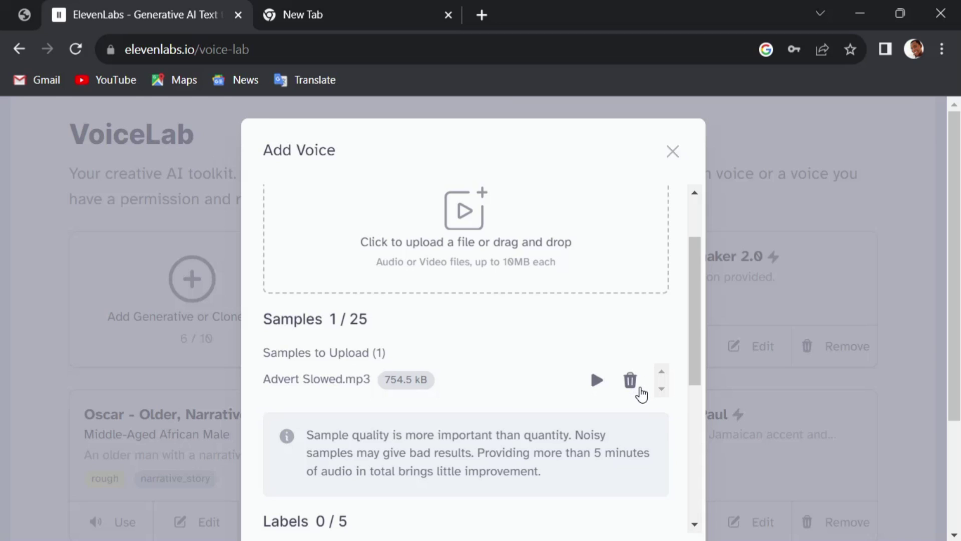
{"action": "scroll", "coordinate": [596, 439], "scroll_direction": "down", "scroll_amount": 4}
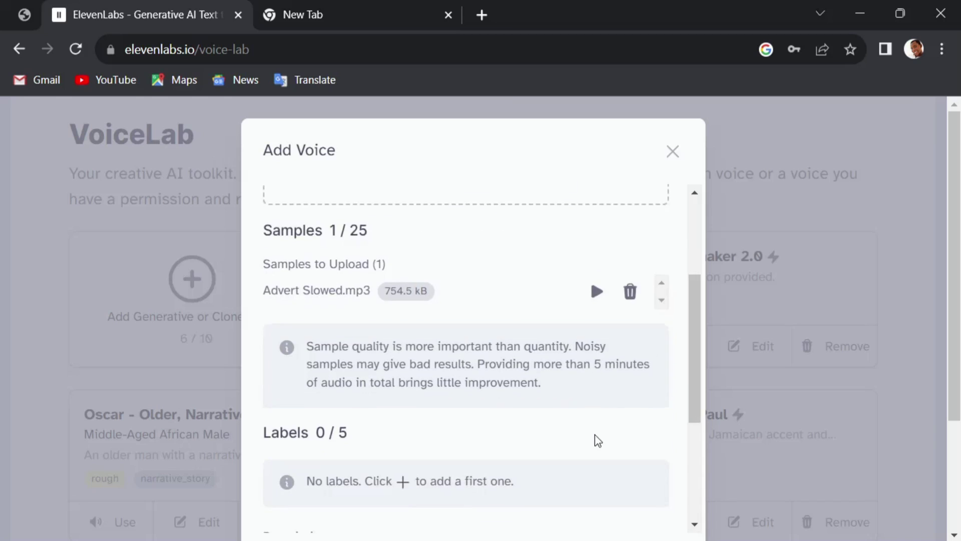
{"action": "scroll", "coordinate": [444, 428], "scroll_direction": "down", "scroll_amount": 3}
{"action": "left_click", "coordinate": [340, 360]}
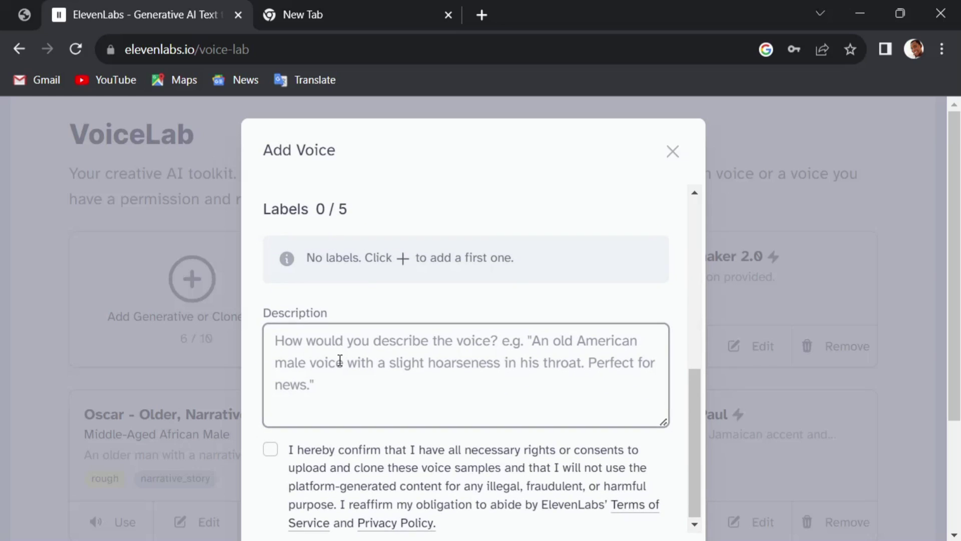
Describe it as 'A deep male voice that is good for dj drops and voice overs.', confirm rights, add
{"action": "type", "text": "A d"}
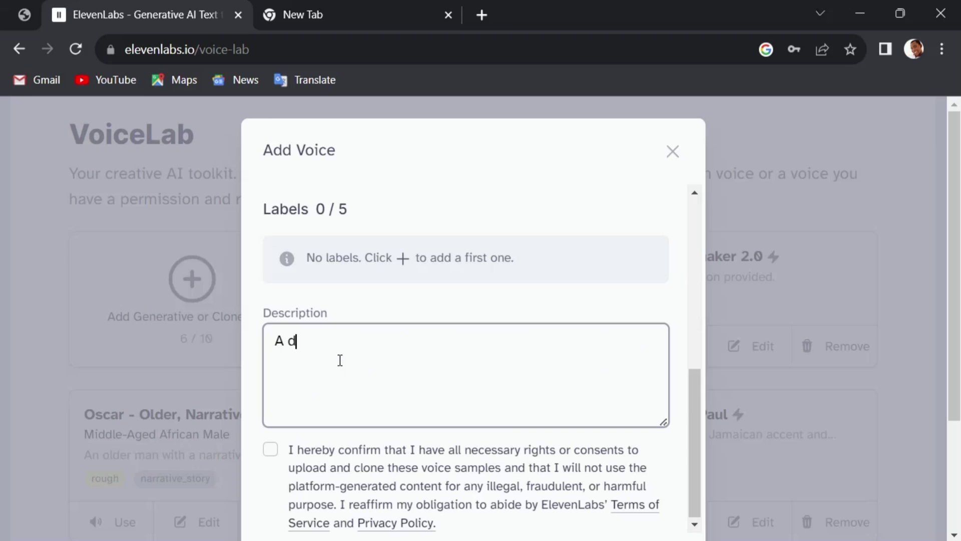
{"action": "type", "text": "eep male voice t"}
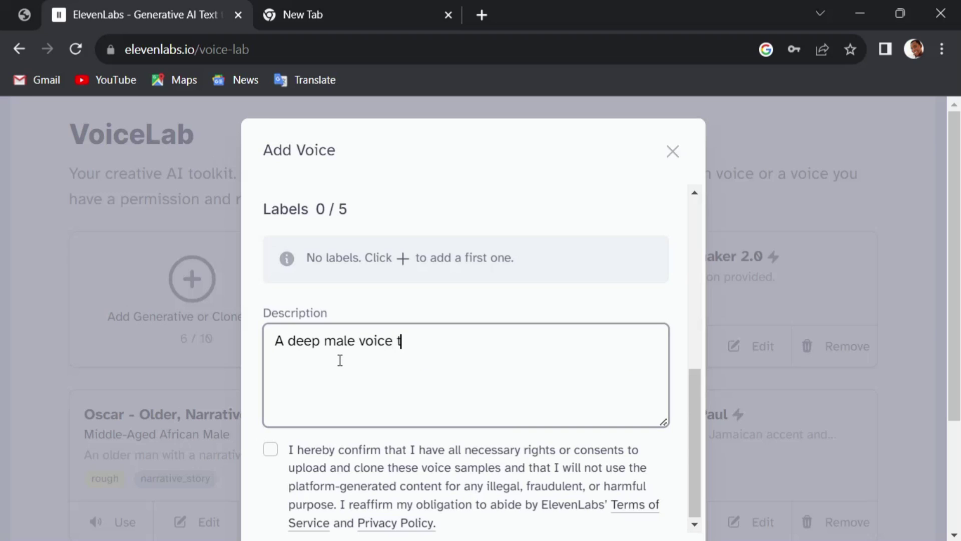
{"action": "type", "text": "hat is good for d"}
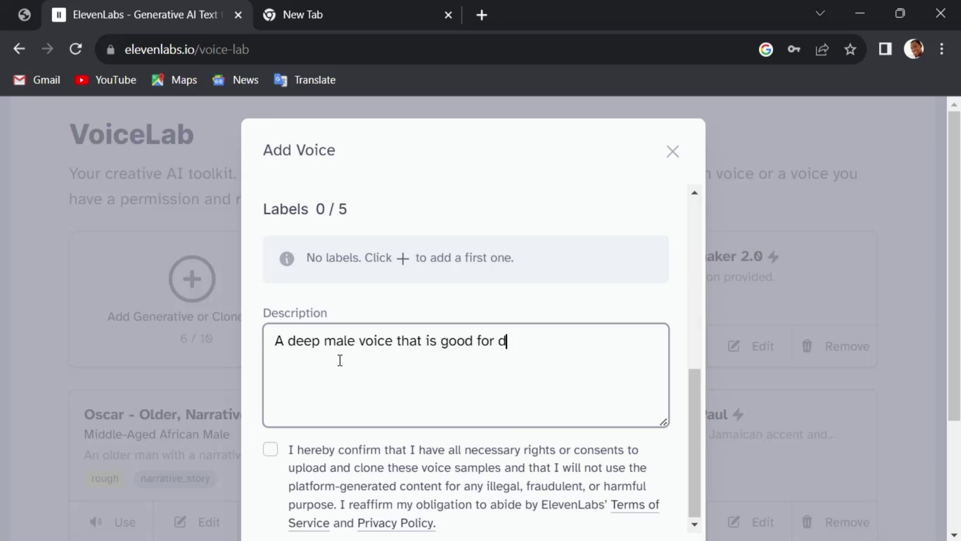
{"action": "type", "text": "j drops and"}
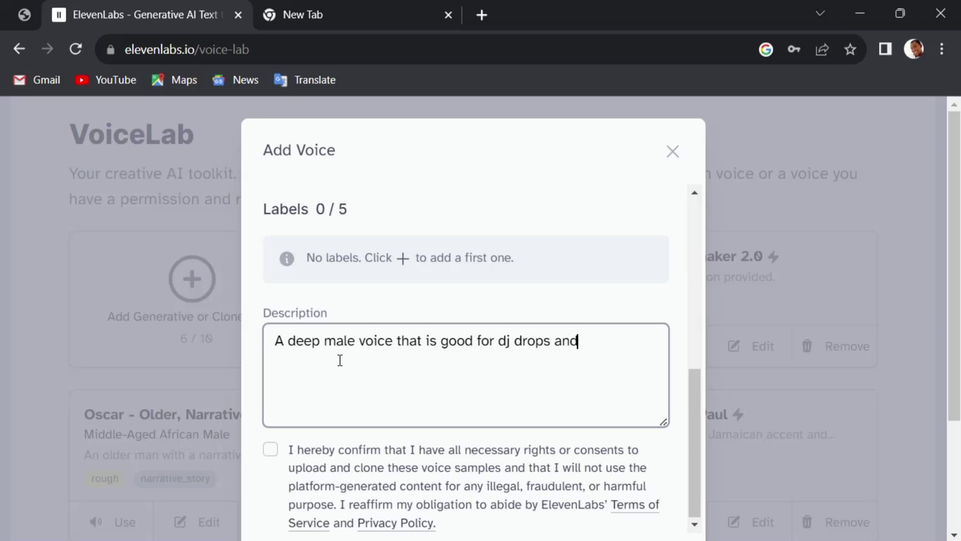
{"action": "type", "text": " voice overs"}
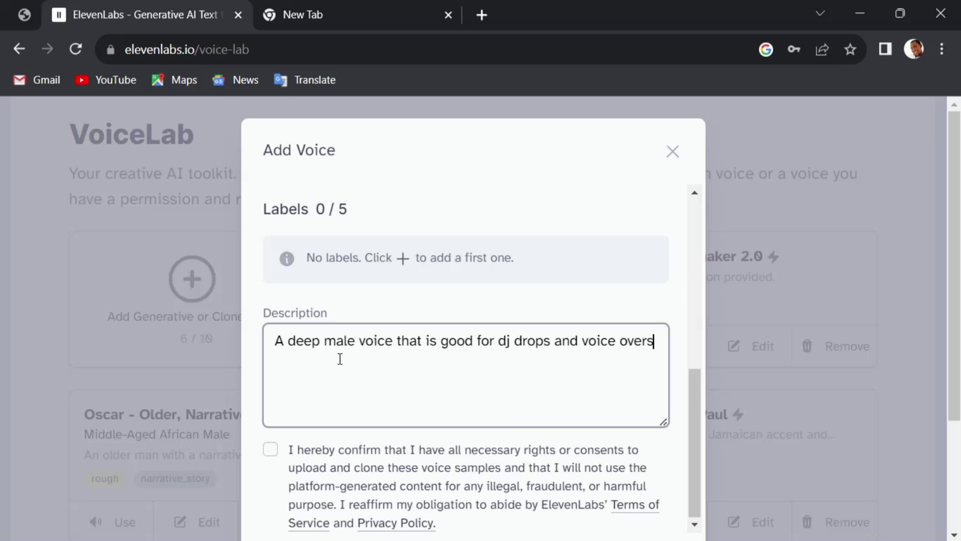
{"action": "type", "text": "."}
{"action": "scroll", "coordinate": [326, 389], "scroll_direction": "down", "scroll_amount": 3}
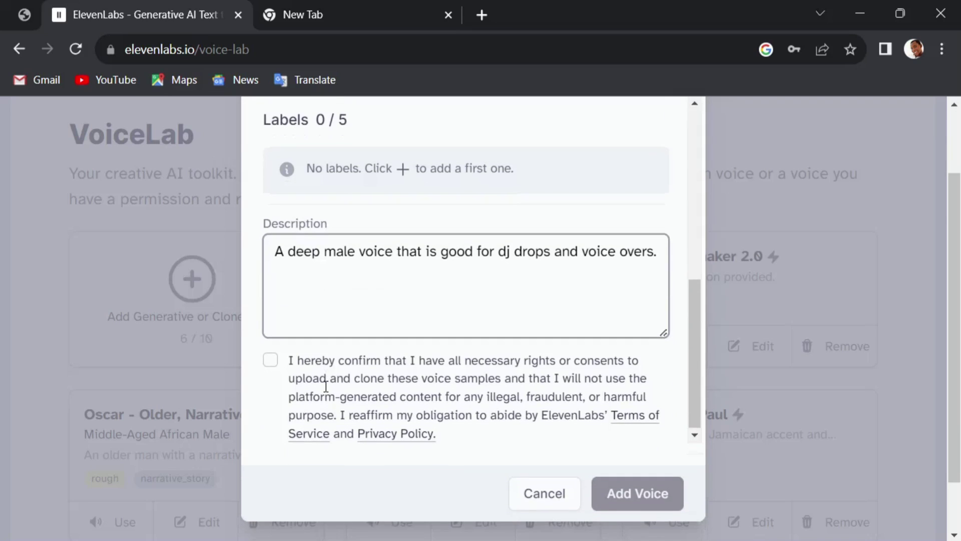
{"action": "left_click", "coordinate": [274, 298]}
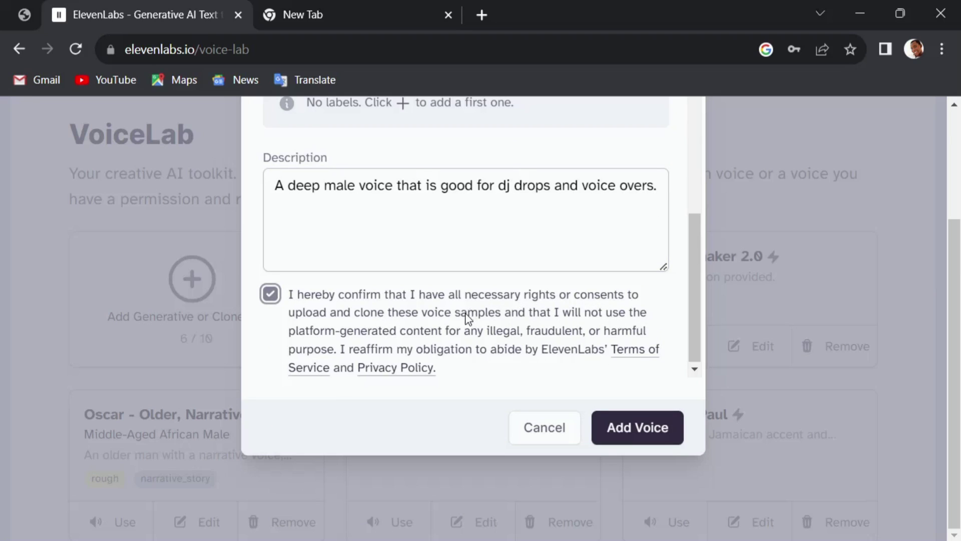
{"action": "left_click", "coordinate": [641, 435]}
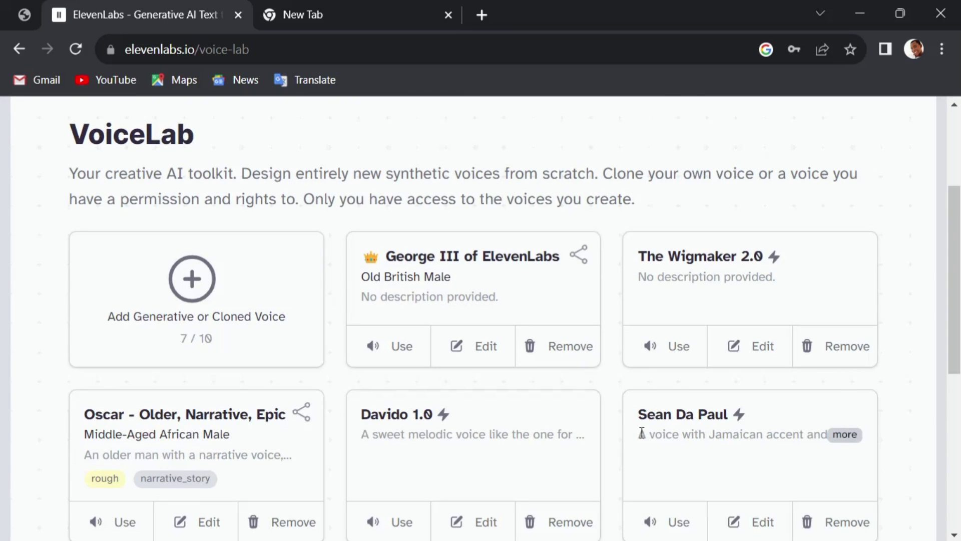
Find the new cloned voice card in VoiceLab and use The Wigmaker voice for speech synthesis
{"action": "scroll", "coordinate": [546, 318], "scroll_direction": "down", "scroll_amount": 5}
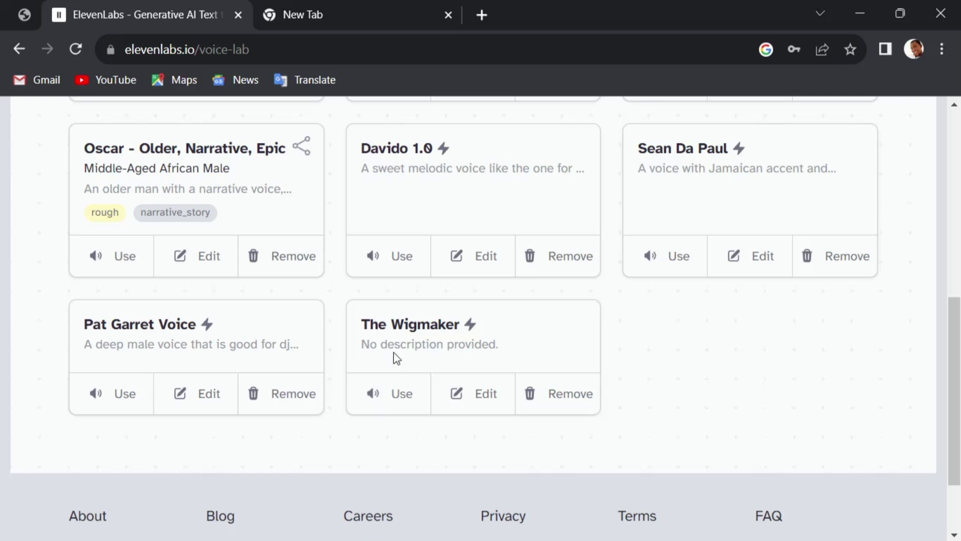
{"action": "left_click", "coordinate": [393, 396]}
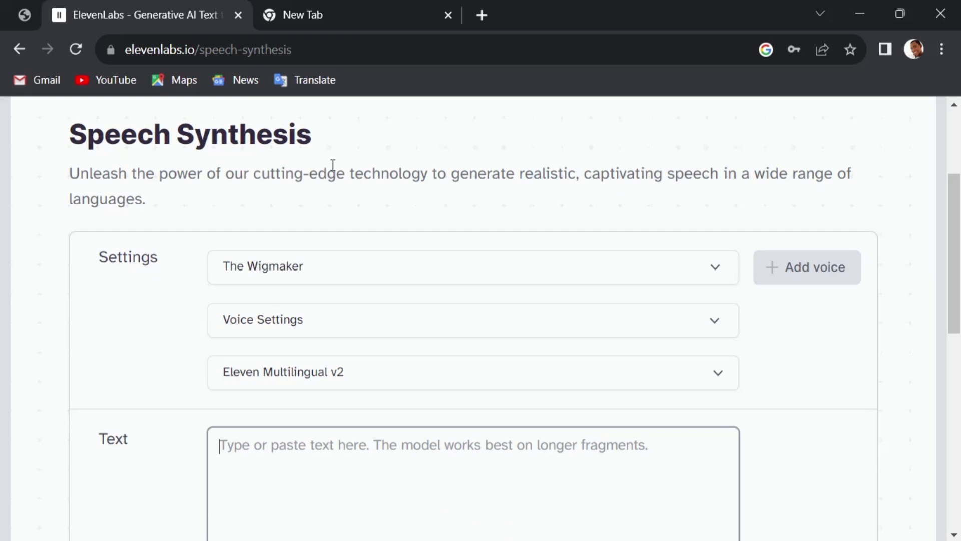
Pick The Wigmaker from the voice list and expand its Stability, Clarity and Style sliders
{"action": "left_click", "coordinate": [715, 272]}
{"action": "left_click", "coordinate": [302, 376]}
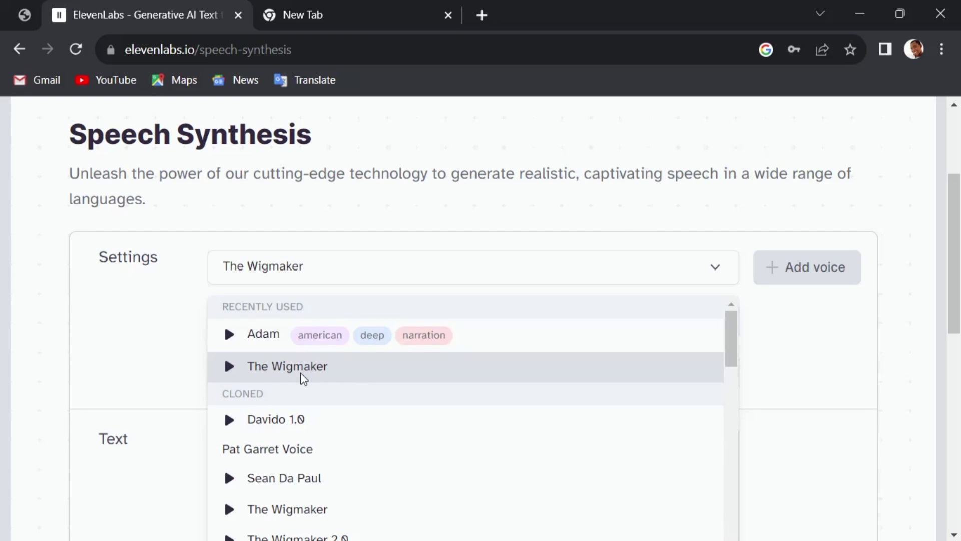
{"action": "left_click", "coordinate": [173, 322]}
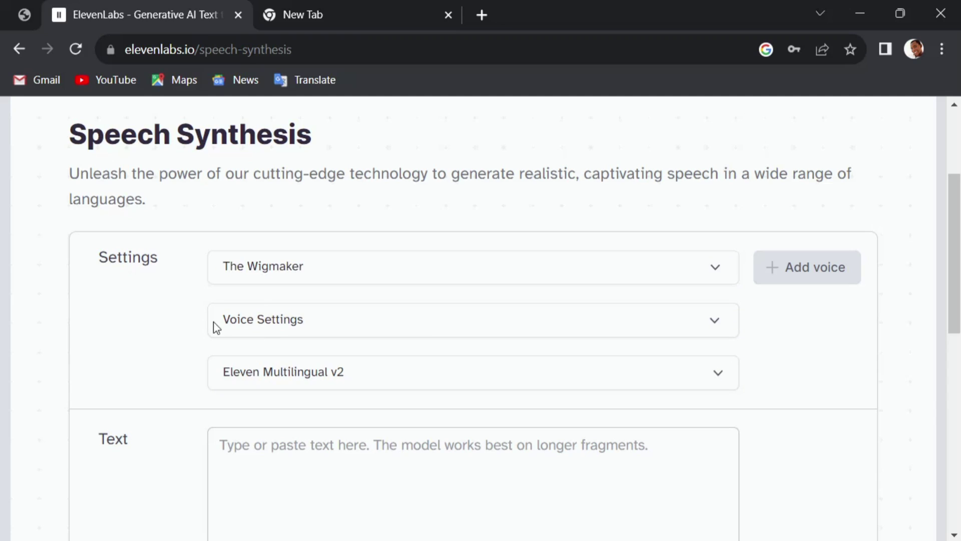
{"action": "left_click", "coordinate": [389, 326]}
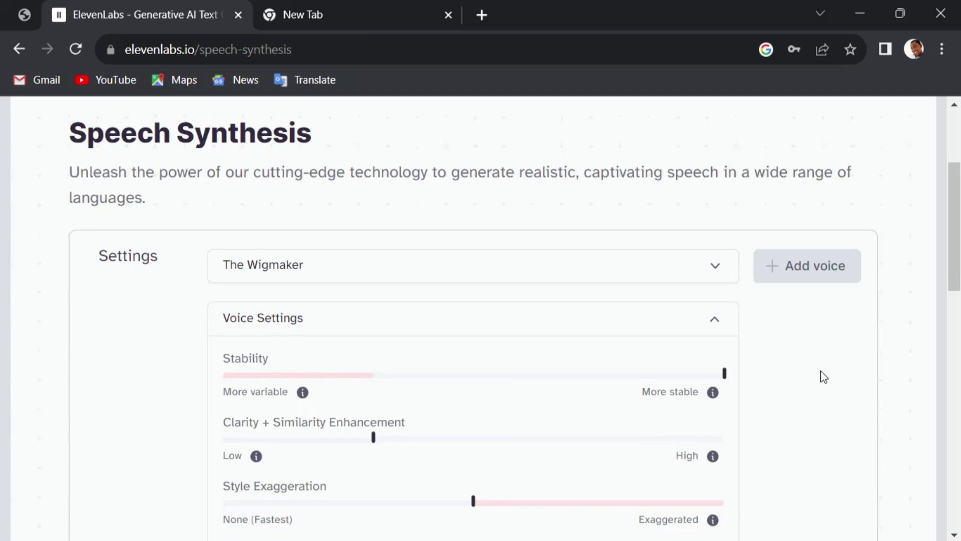
{"action": "scroll", "coordinate": [821, 371], "scroll_direction": "down", "scroll_amount": 2}
{"action": "scroll", "coordinate": [821, 371], "scroll_direction": "up", "scroll_amount": 2}
{"action": "scroll", "coordinate": [820, 371], "scroll_direction": "down", "scroll_amount": 2}
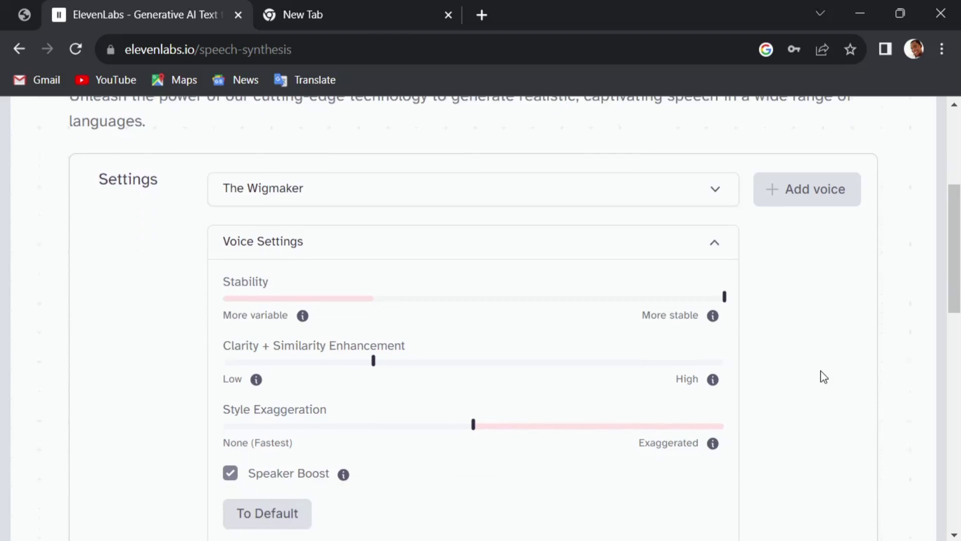
{"action": "scroll", "coordinate": [824, 377], "scroll_direction": "up", "scroll_amount": 2}
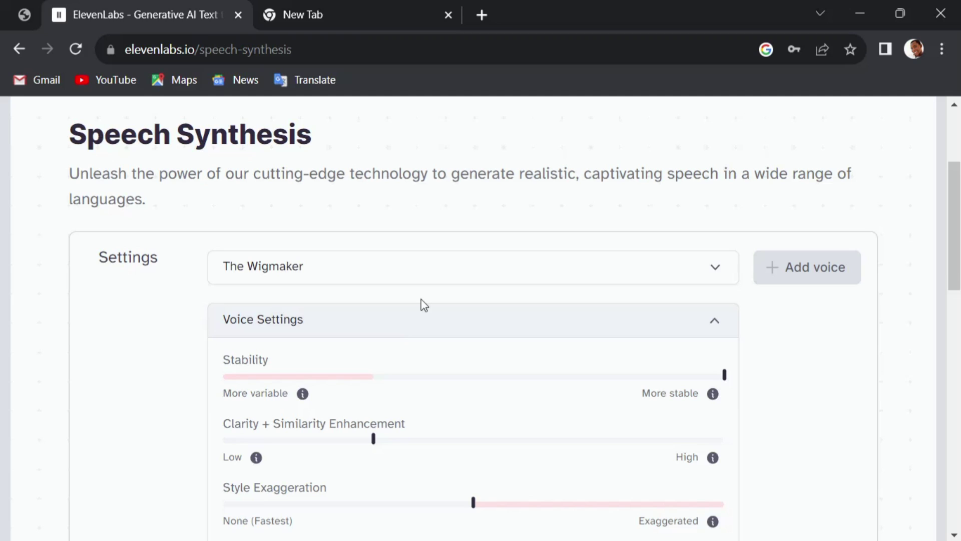
{"action": "scroll", "coordinate": [800, 390], "scroll_direction": "down", "scroll_amount": 2}
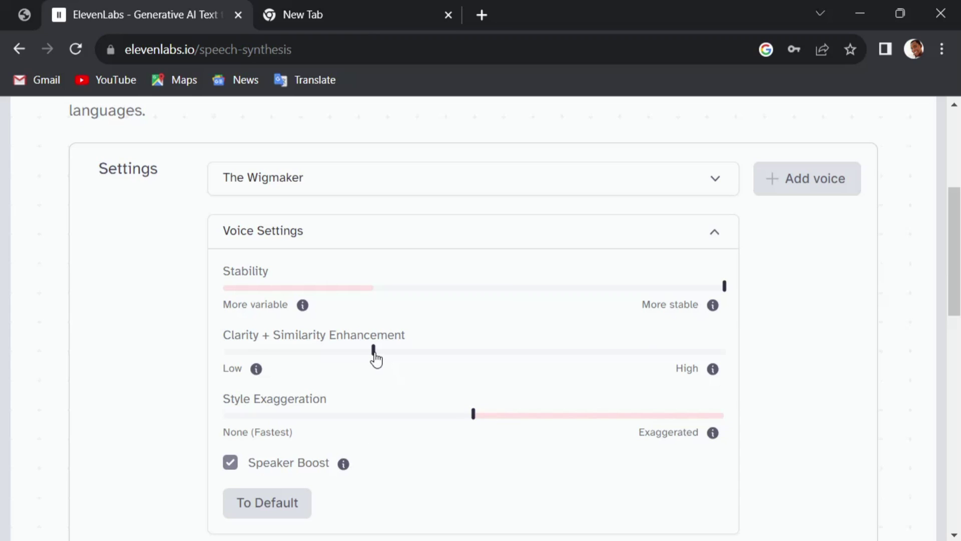
{"action": "mouse_move", "coordinate": [375, 358]}
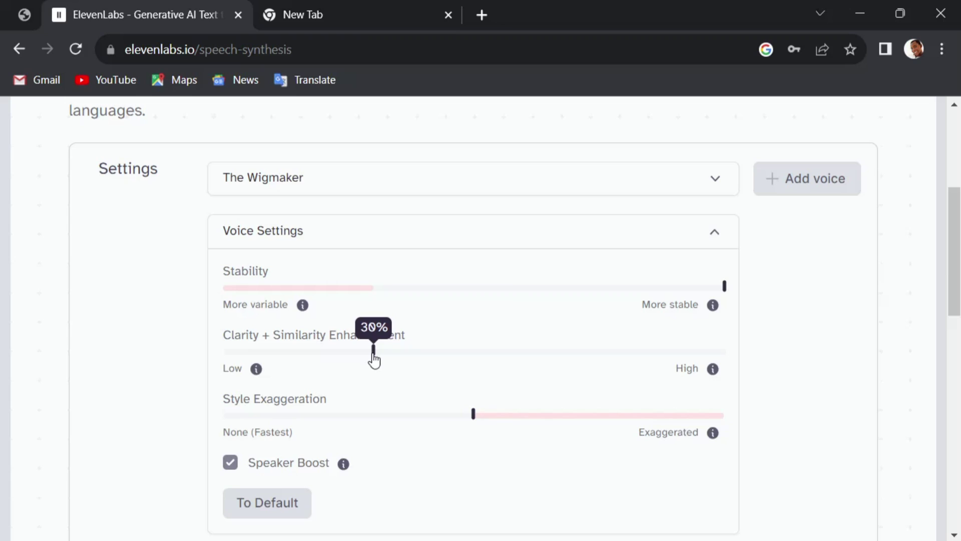
{"action": "mouse_move", "coordinate": [475, 423]}
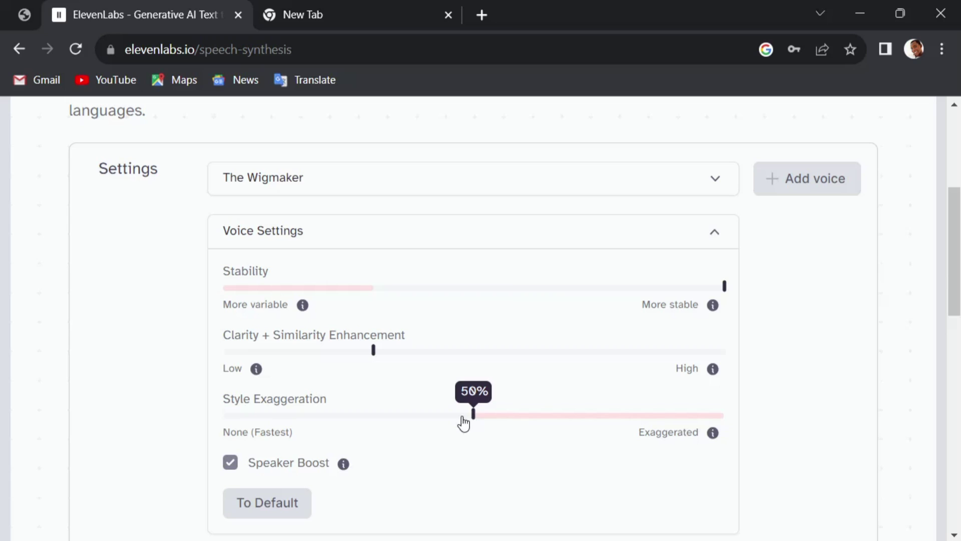
{"action": "scroll", "coordinate": [131, 426], "scroll_direction": "down", "scroll_amount": 2}
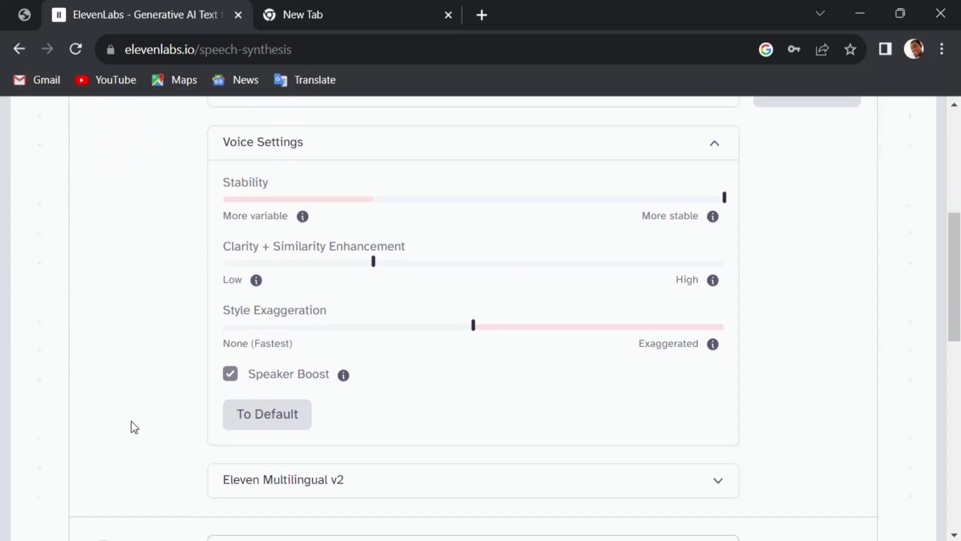
{"action": "left_click", "coordinate": [415, 480]}
{"action": "scroll", "coordinate": [354, 361], "scroll_direction": "down", "scroll_amount": 4}
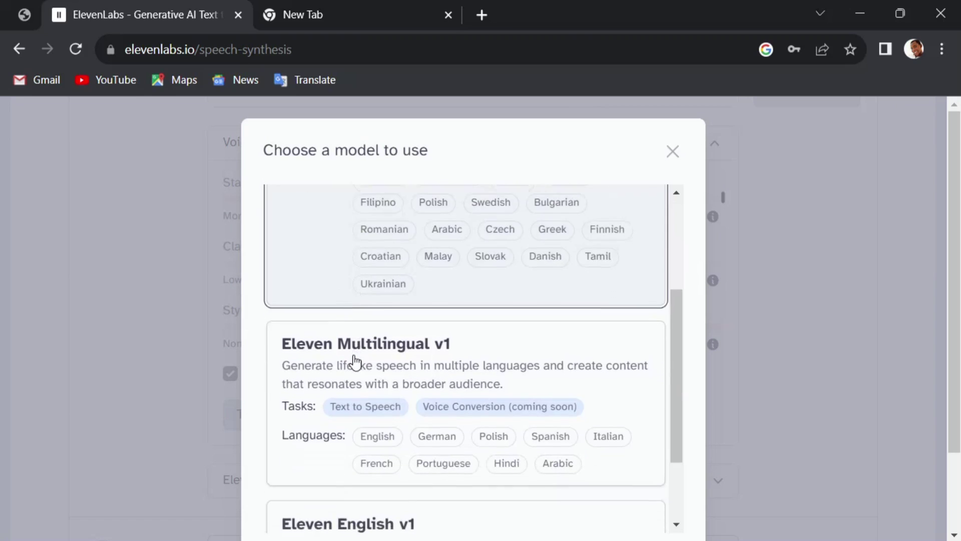
{"action": "scroll", "coordinate": [354, 361], "scroll_direction": "down", "scroll_amount": 2}
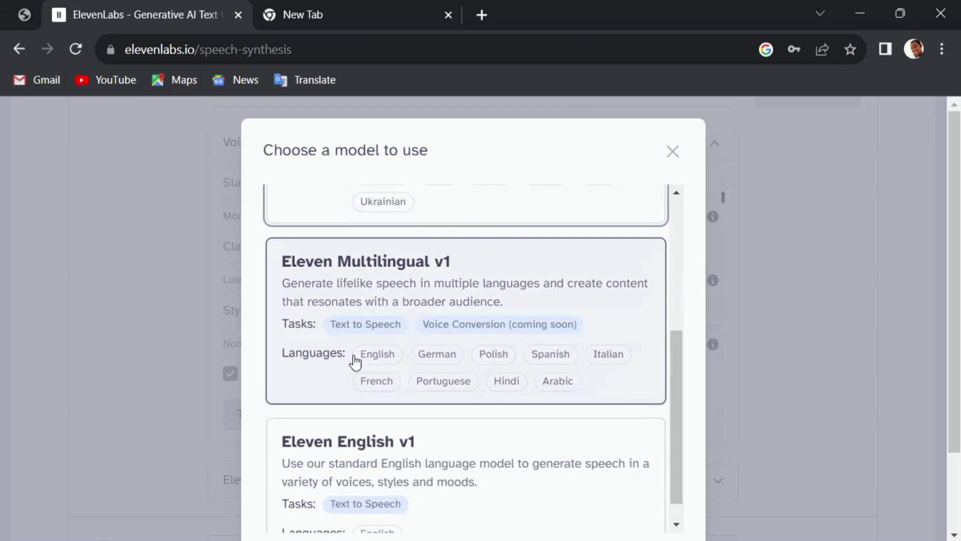
{"action": "scroll", "coordinate": [354, 361], "scroll_direction": "up", "scroll_amount": 5}
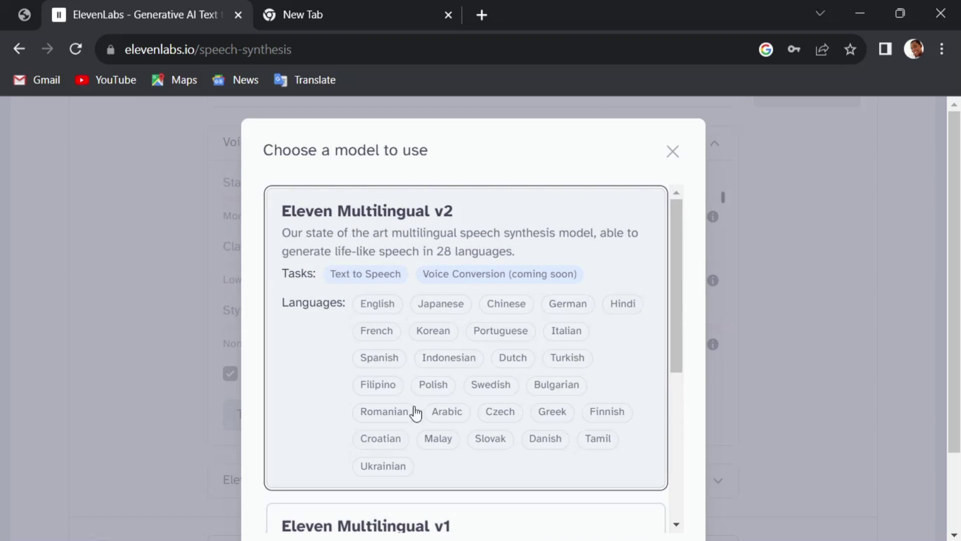
{"action": "scroll", "coordinate": [385, 403], "scroll_direction": "down", "scroll_amount": 2}
{"action": "left_click", "coordinate": [384, 463]}
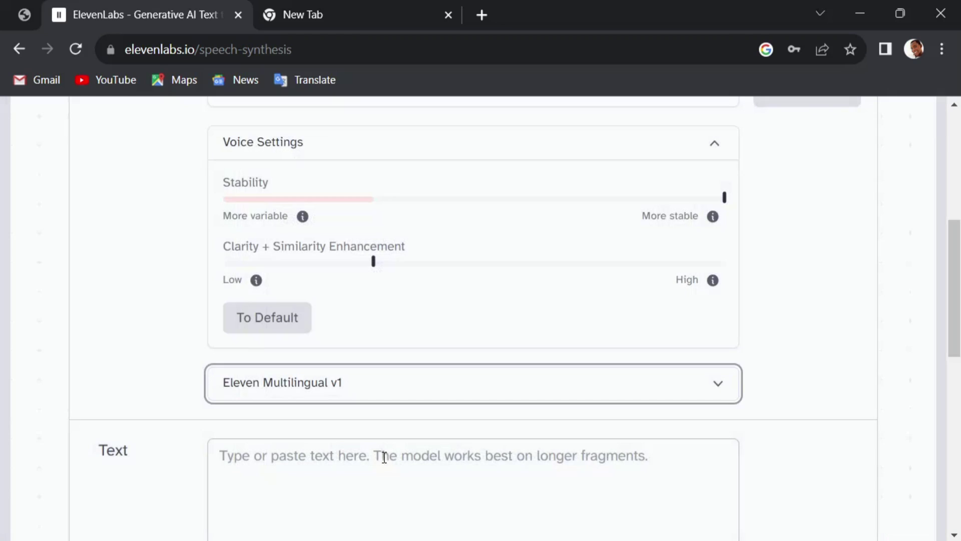
{"action": "left_click", "coordinate": [388, 395]}
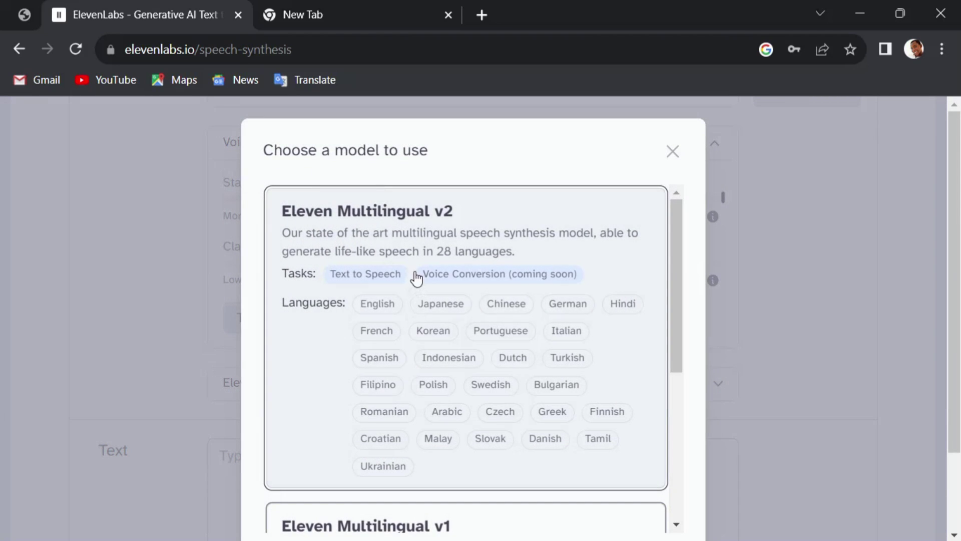
{"action": "left_click", "coordinate": [401, 243]}
{"action": "scroll", "coordinate": [97, 464], "scroll_direction": "down", "scroll_amount": 2}
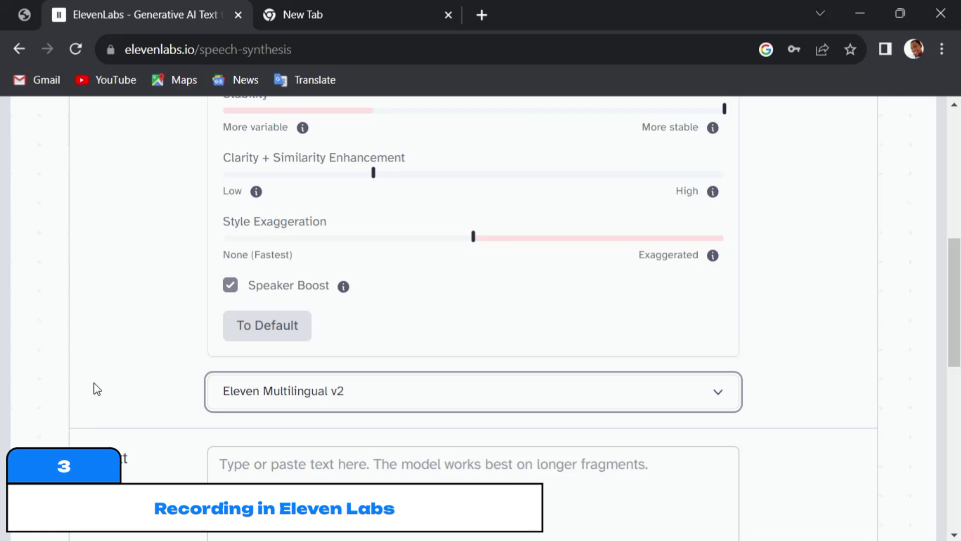
{"action": "scroll", "coordinate": [678, 240], "scroll_direction": "up", "scroll_amount": 4}
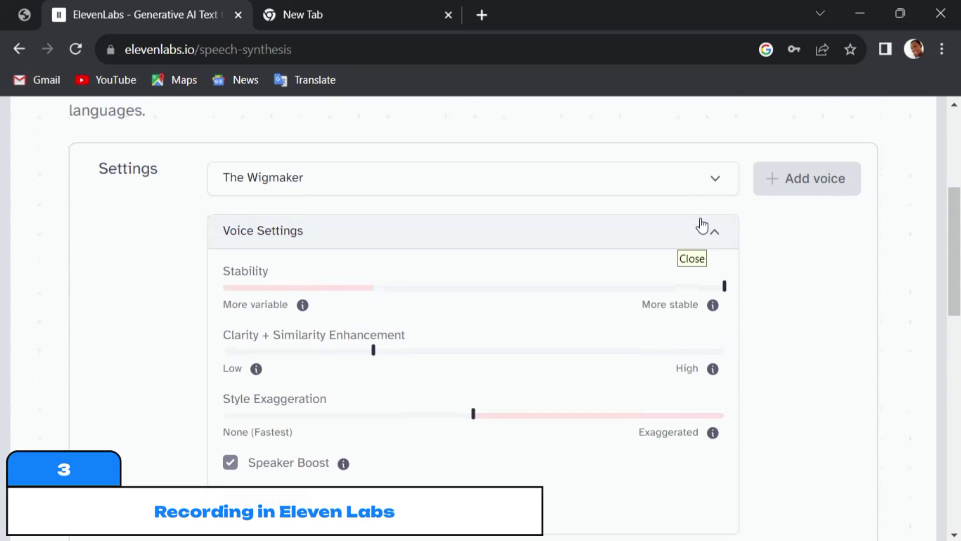
Collapse Voice Settings and enter the text 'Dj Junior on the ones and twos.'
{"action": "left_click", "coordinate": [712, 230]}
{"action": "scroll", "coordinate": [712, 239], "scroll_direction": "down", "scroll_amount": 3}
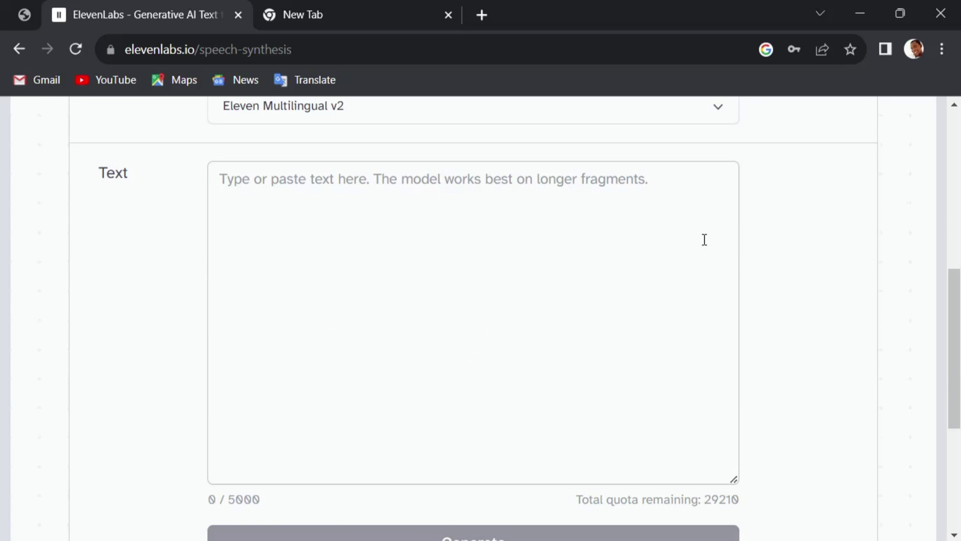
{"action": "left_click", "coordinate": [658, 225]}
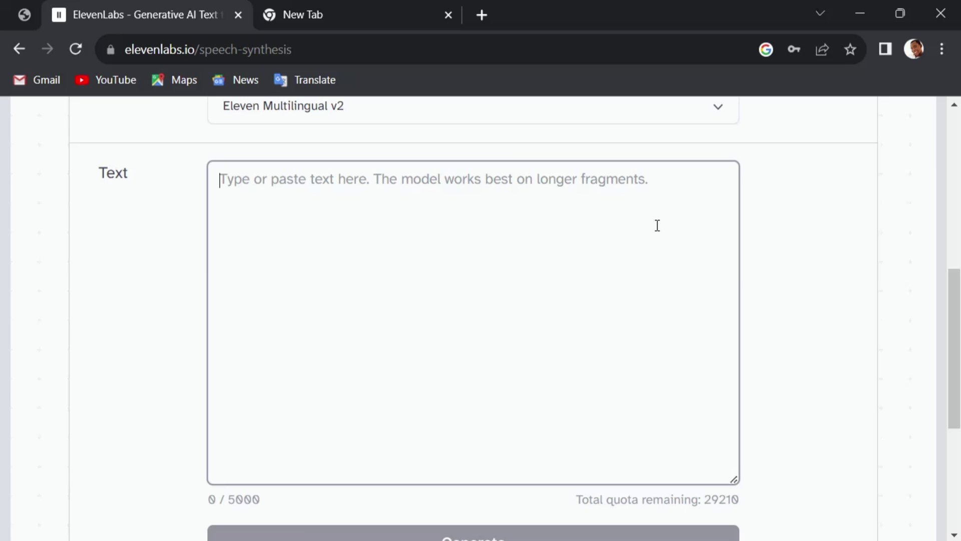
{"action": "type", "text": "Dj "}
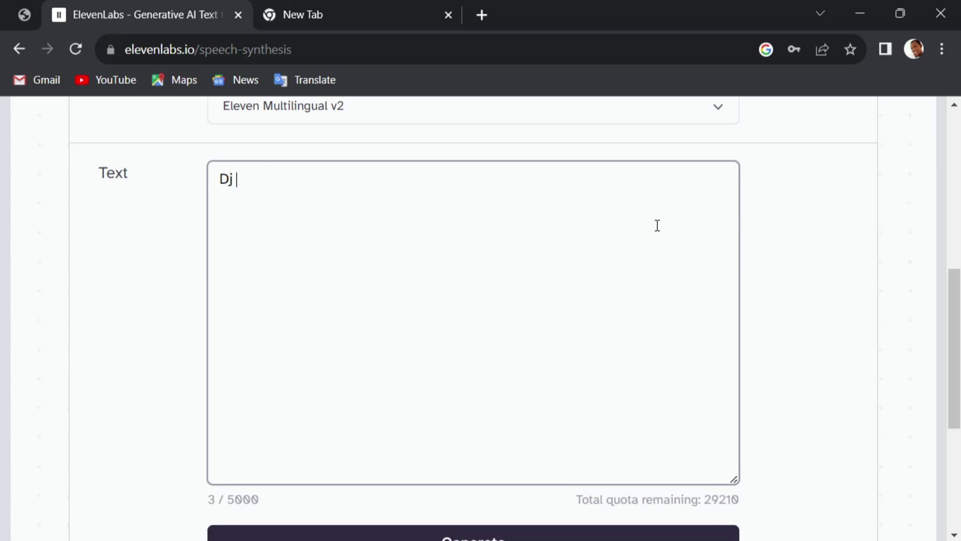
{"action": "type", "text": "Junior on the on"}
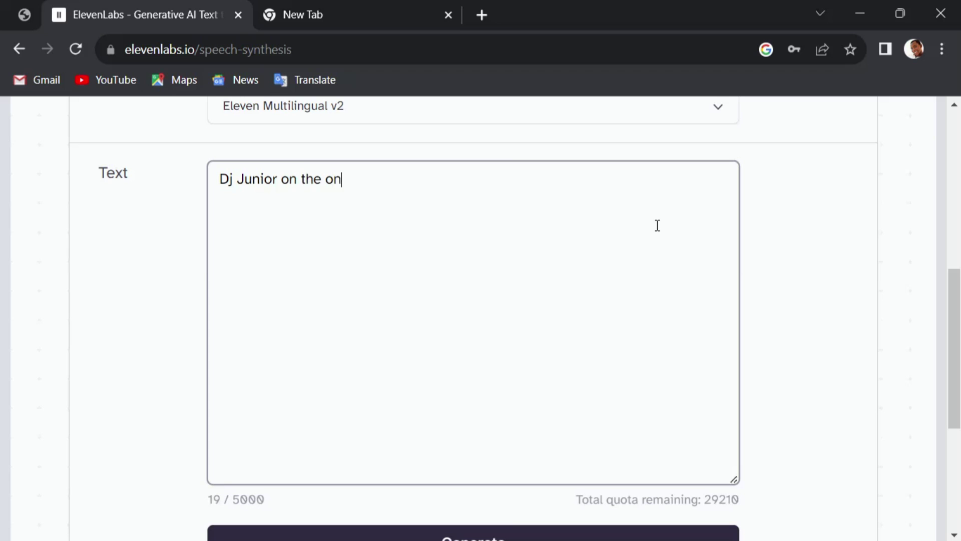
{"action": "type", "text": "es and twos"}
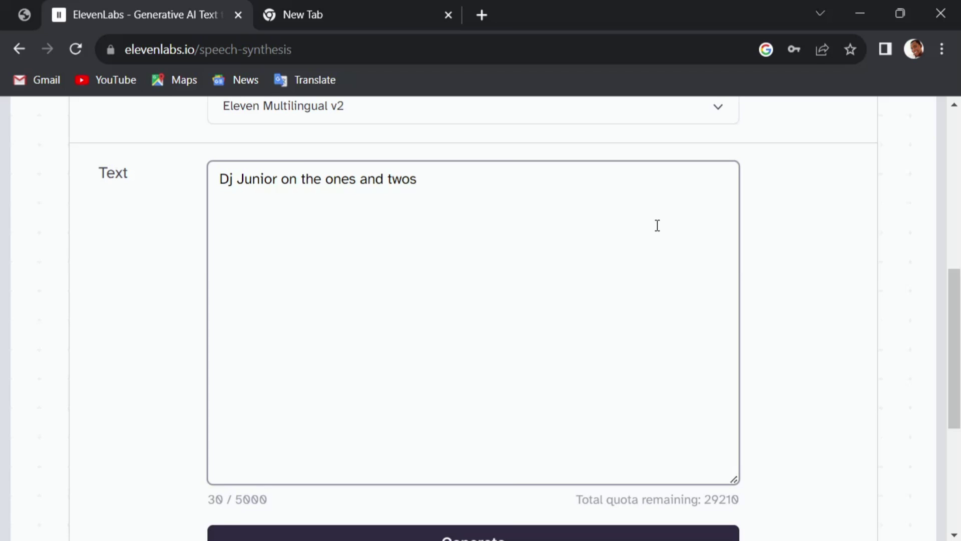
{"action": "type", "text": "."}
{"action": "scroll", "coordinate": [802, 275], "scroll_direction": "down", "scroll_amount": 3}
Generate the 0:02 Wigmaker clip, play it back, and download it as an mp3
{"action": "left_click", "coordinate": [562, 378]}
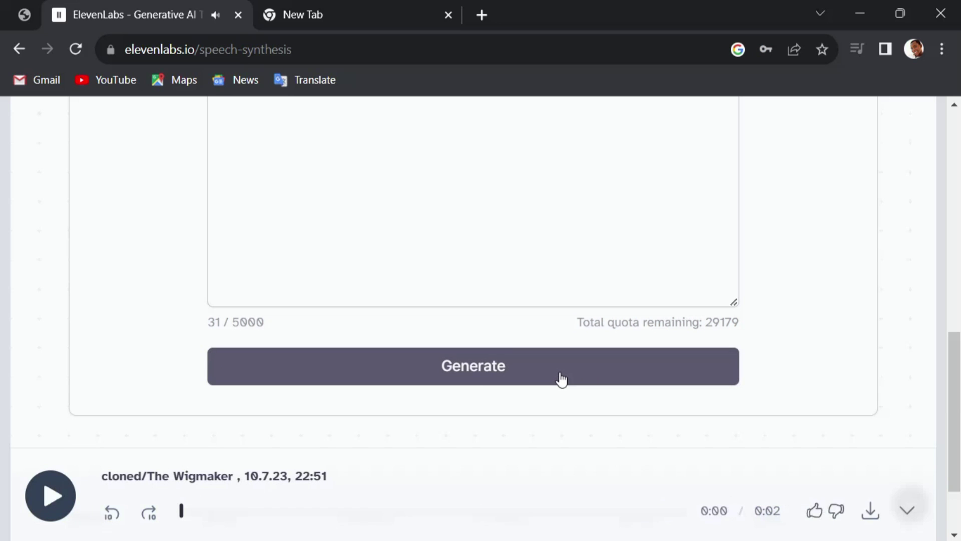
{"action": "scroll", "coordinate": [561, 380], "scroll_direction": "down", "scroll_amount": 2}
{"action": "left_click", "coordinate": [48, 497]}
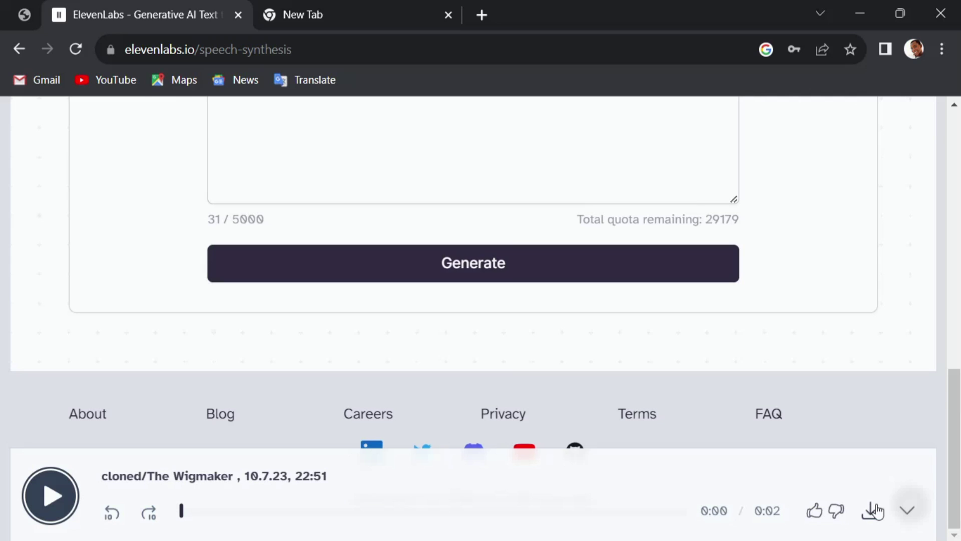
{"action": "left_click", "coordinate": [871, 516]}
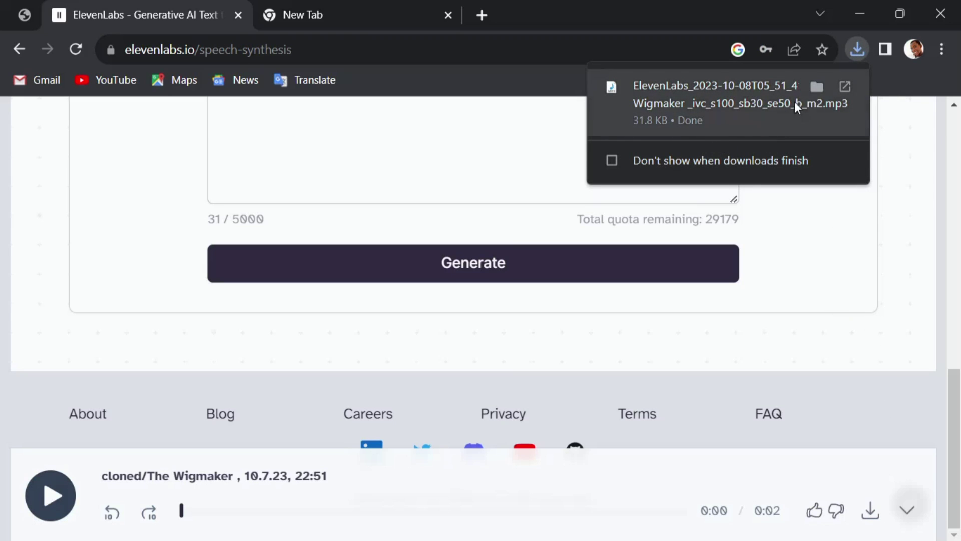
{"action": "left_click", "coordinate": [817, 88]}
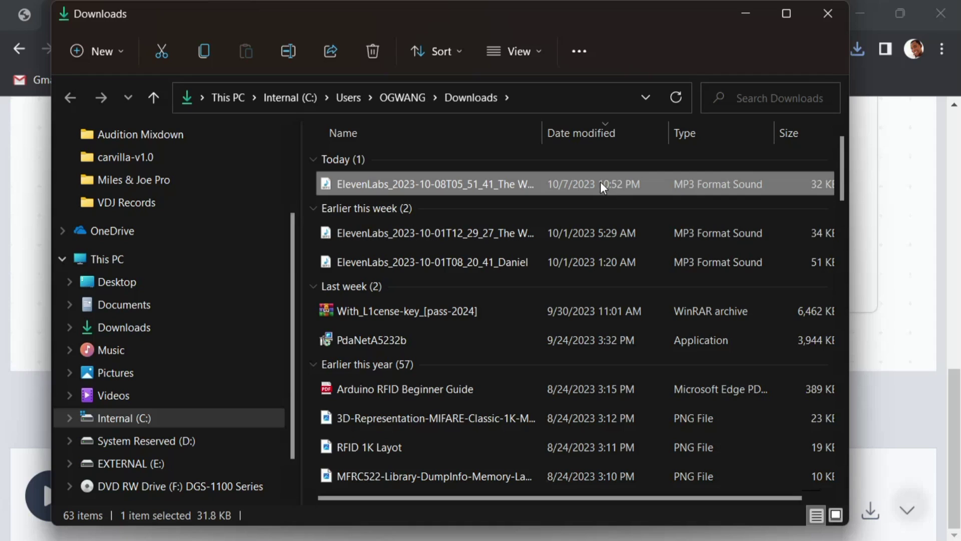
Start renaming the downloaded mp3, typing 'Dj Junior ob' as the new name
{"action": "left_click", "coordinate": [298, 58]}
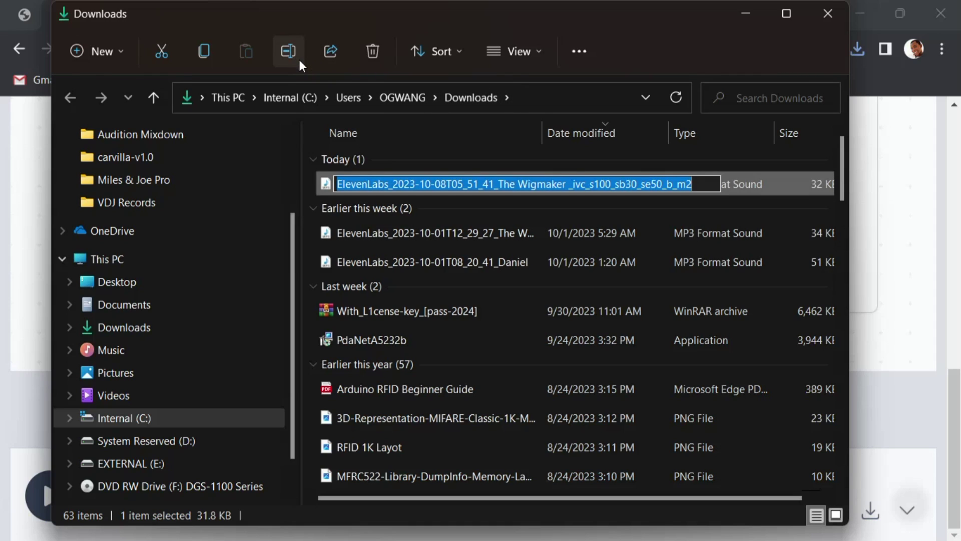
{"action": "type", "text": "Dj J"}
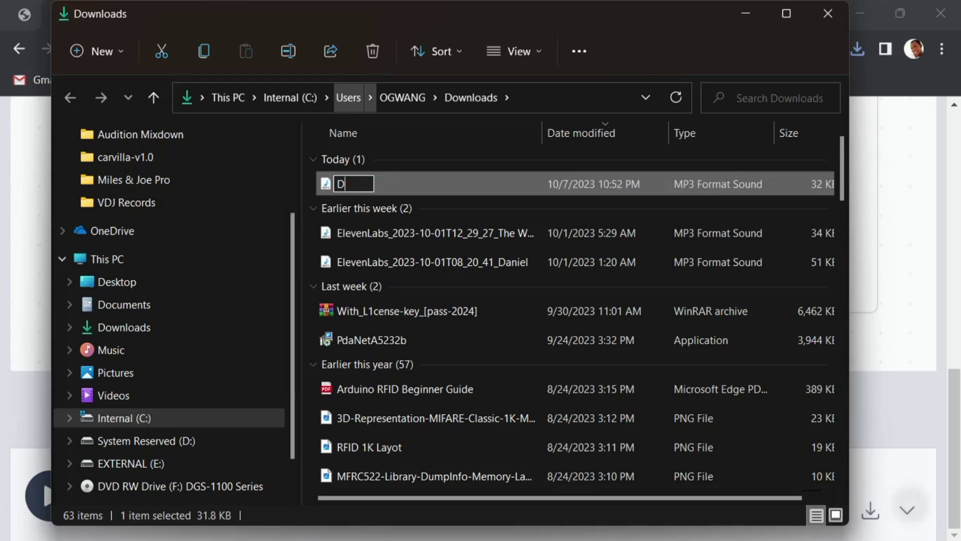
{"action": "type", "text": "unior"}
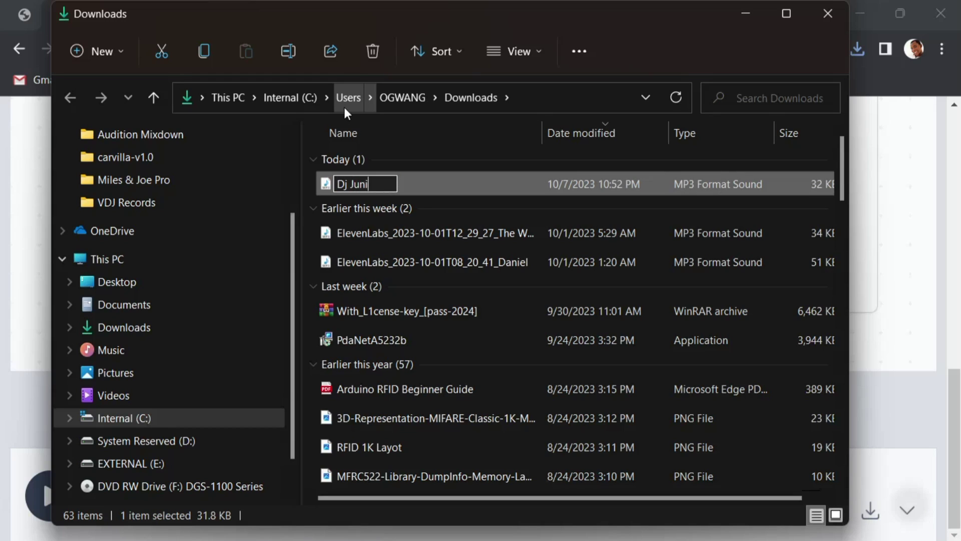
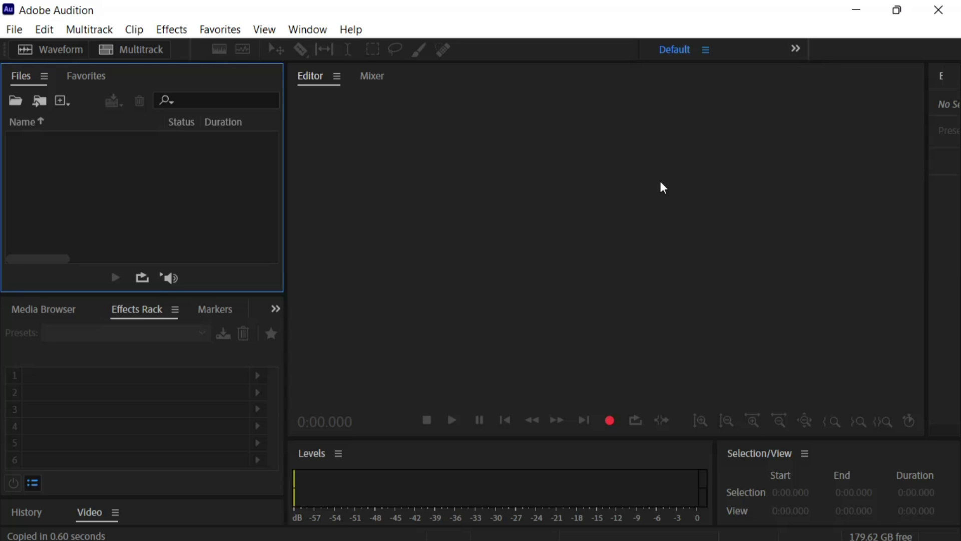
Minimize the empty Audition window to reveal the desktop
{"action": "left_click", "coordinate": [856, 10]}
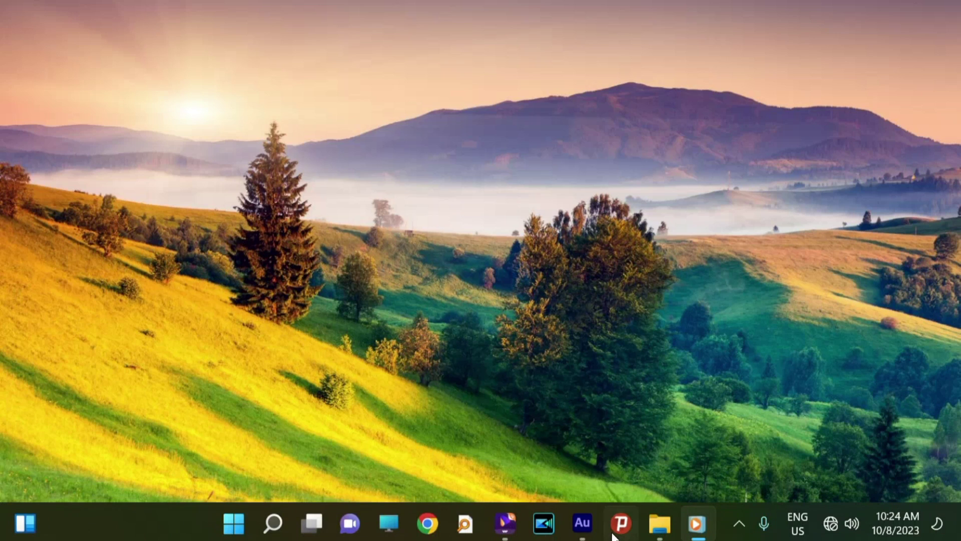
Open the Wigmanker Volume 1 archive from the Documents folder in File Explorer
{"action": "mouse_move", "coordinate": [672, 517]}
{"action": "left_click", "coordinate": [758, 452]}
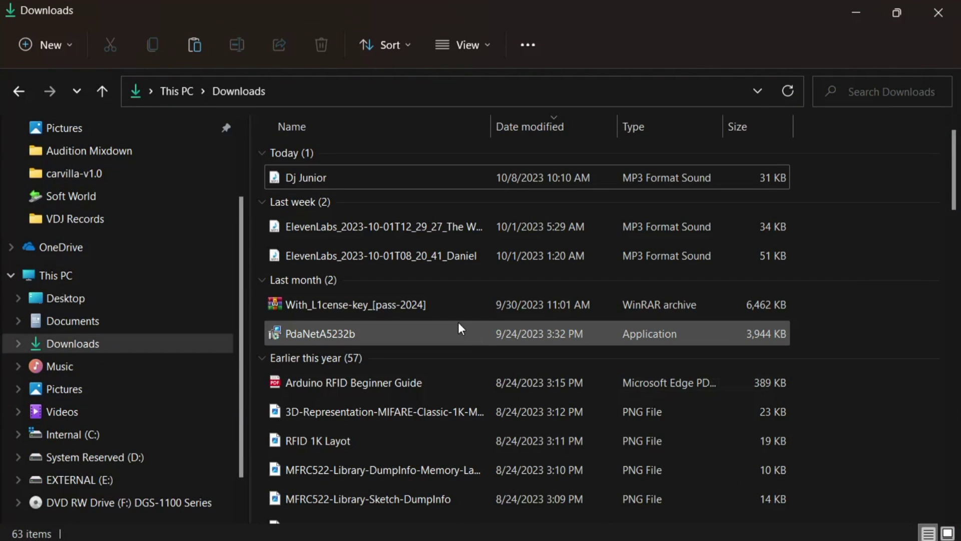
{"action": "left_click", "coordinate": [218, 322]}
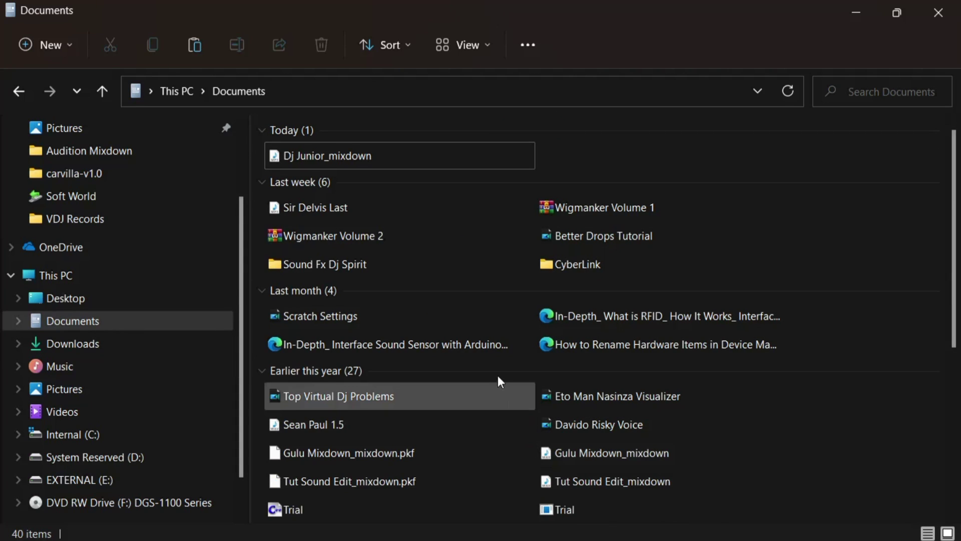
{"action": "double_click", "coordinate": [584, 208]}
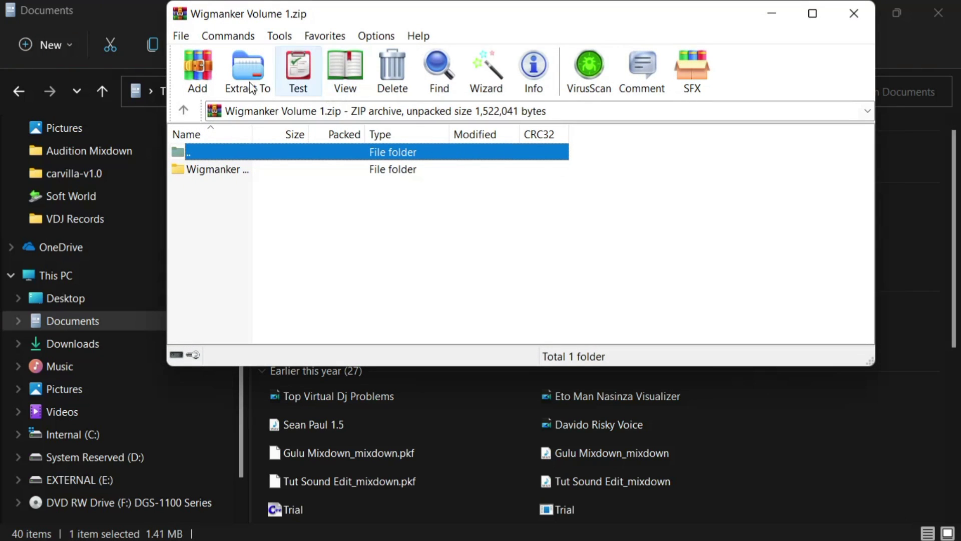
Extract Wigmanker Volume 1 to its own folder and open the nested Wigmanker Volume 1 folder
{"action": "left_click", "coordinate": [248, 70]}
{"action": "left_click", "coordinate": [579, 388]}
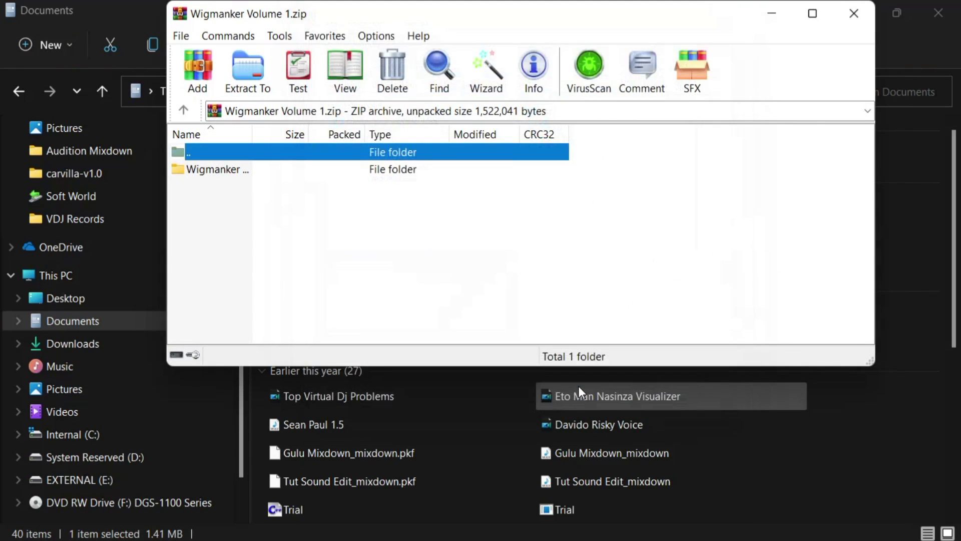
{"action": "left_click", "coordinate": [866, 23]}
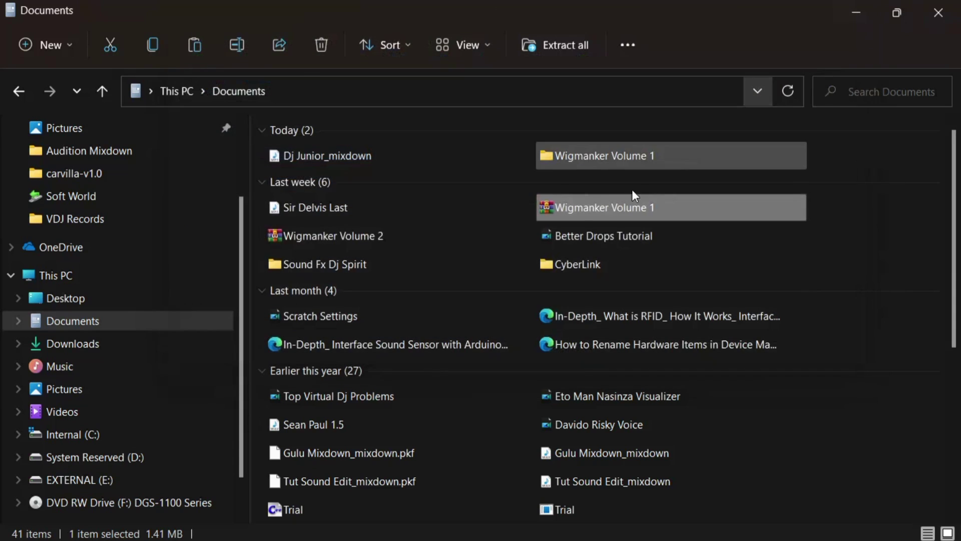
{"action": "double_click", "coordinate": [594, 167]}
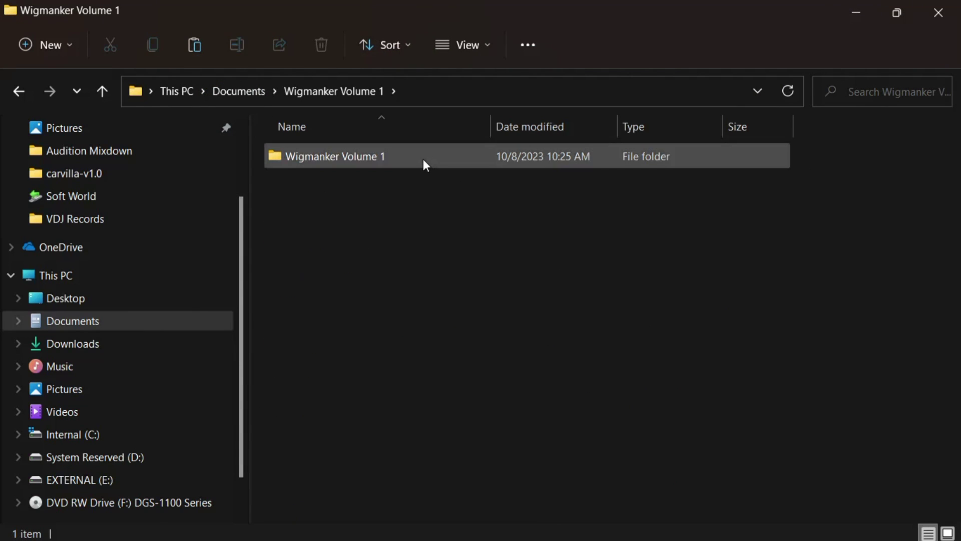
{"action": "double_click", "coordinate": [422, 157]}
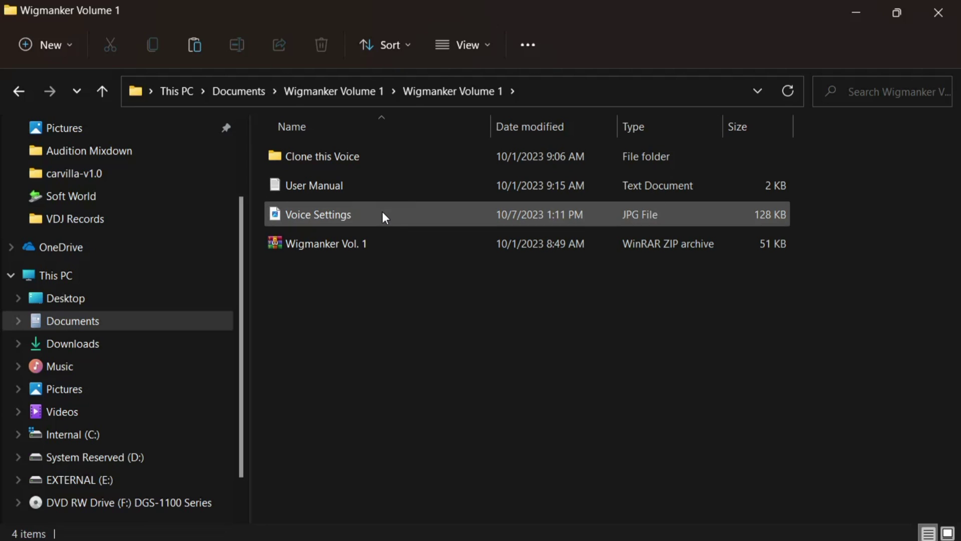
Extract the inner Wigmanker Vol. 1.zip beside it and open the new folder
{"action": "mouse_move", "coordinate": [389, 213]}
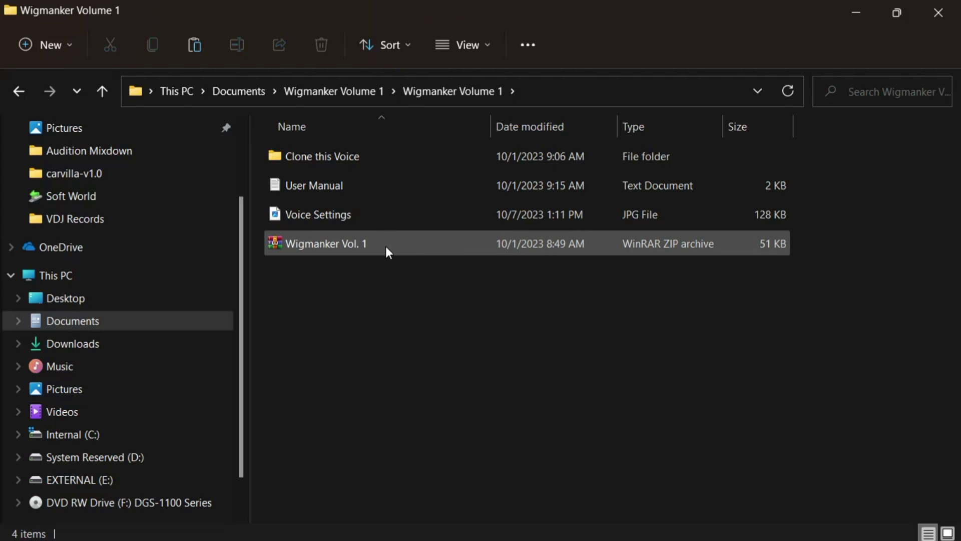
{"action": "mouse_move", "coordinate": [386, 248]}
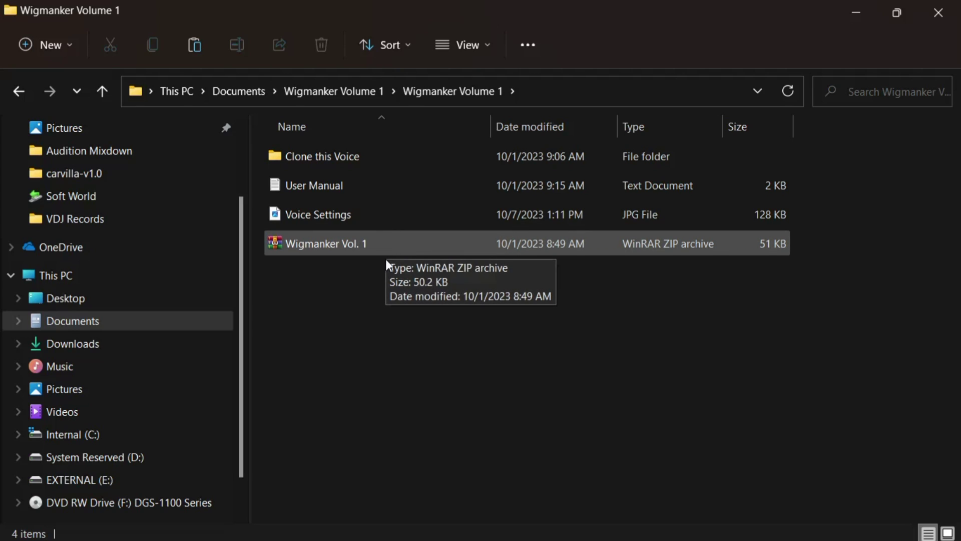
{"action": "double_click", "coordinate": [398, 246]}
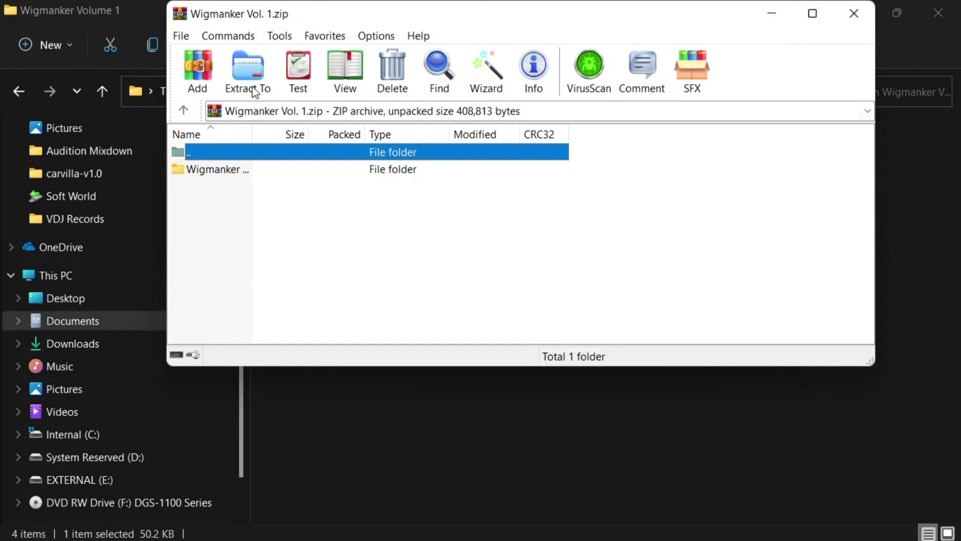
{"action": "left_click", "coordinate": [247, 76]}
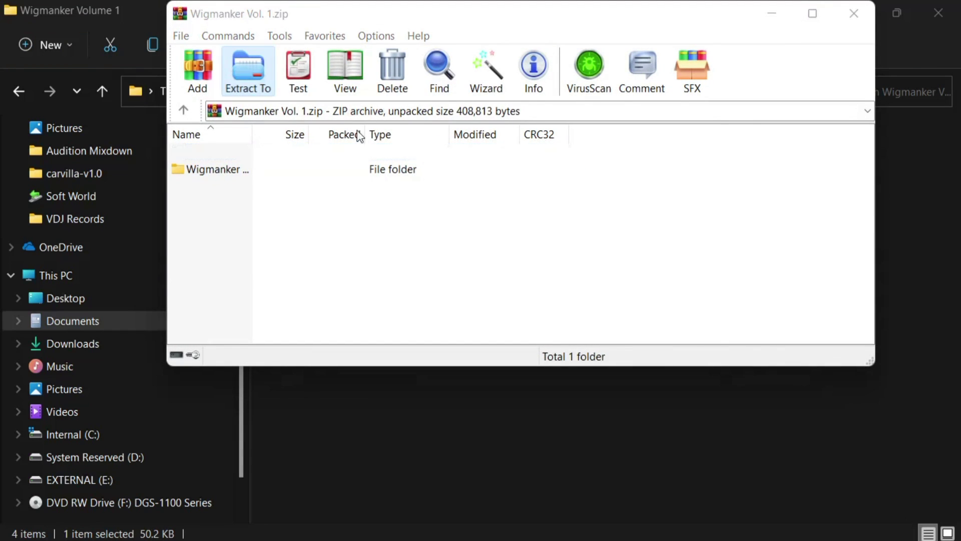
{"action": "left_click", "coordinate": [569, 390]}
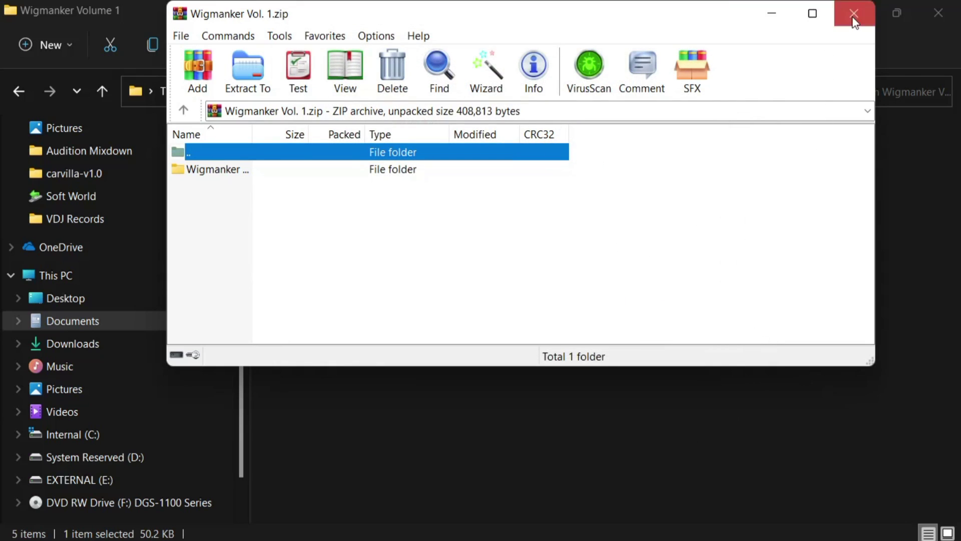
{"action": "left_click", "coordinate": [854, 13]}
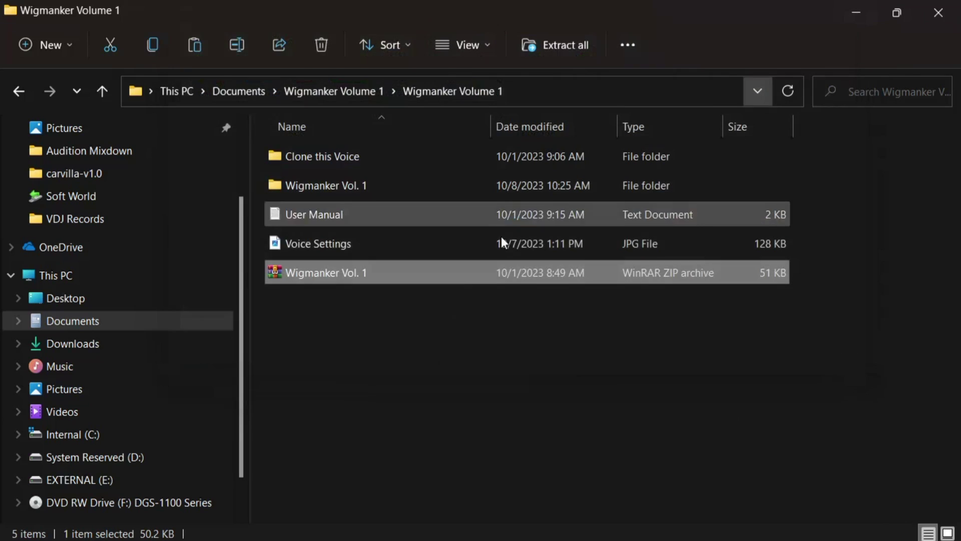
{"action": "double_click", "coordinate": [323, 185]}
Copy the Wigmaker 1.0.sesx session file from the Wigmanker Vol. 1 folder
{"action": "double_click", "coordinate": [407, 154]}
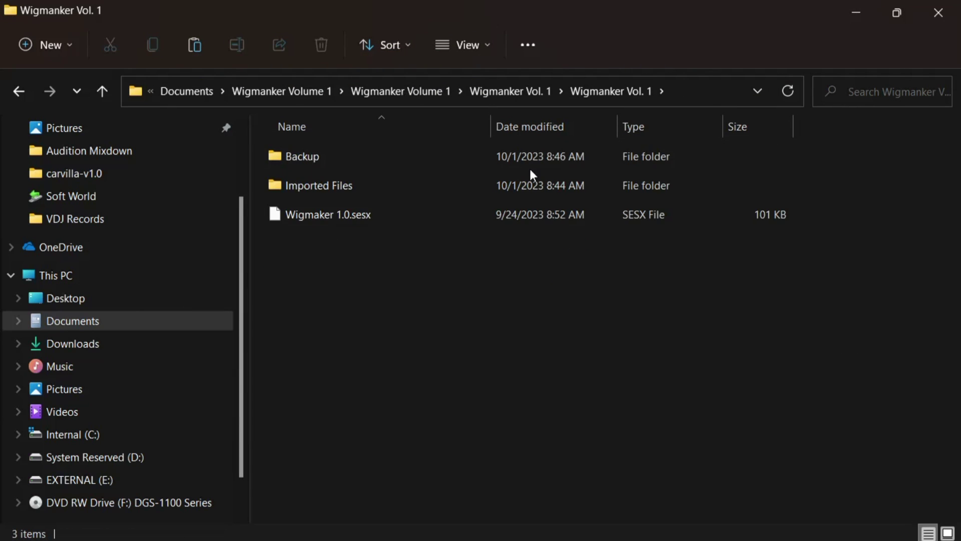
{"action": "left_click", "coordinate": [434, 221]}
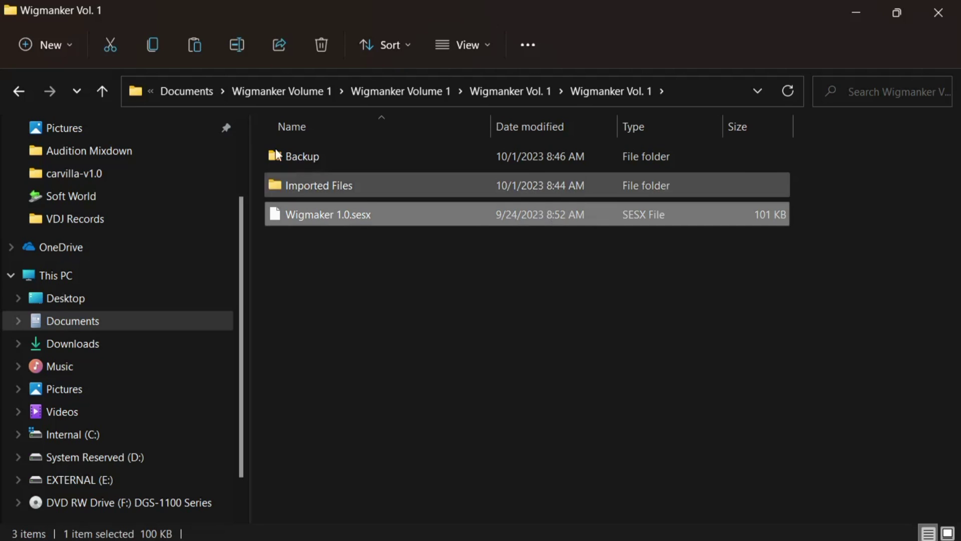
{"action": "left_click", "coordinate": [155, 47]}
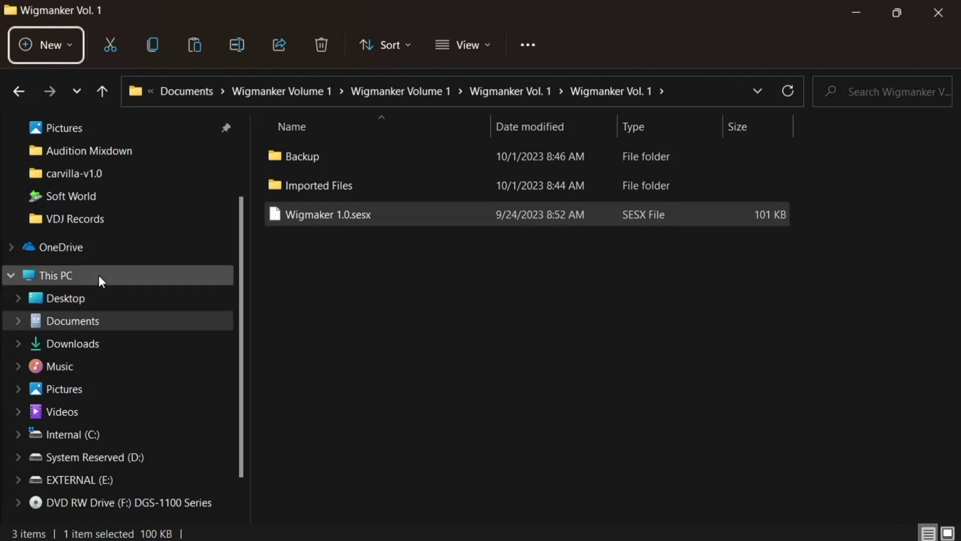
Browse to C:\Users\Public\Public Documents\Adobe\Audition\22.0\Session Templates, then close Explorer
{"action": "left_click", "coordinate": [120, 282]}
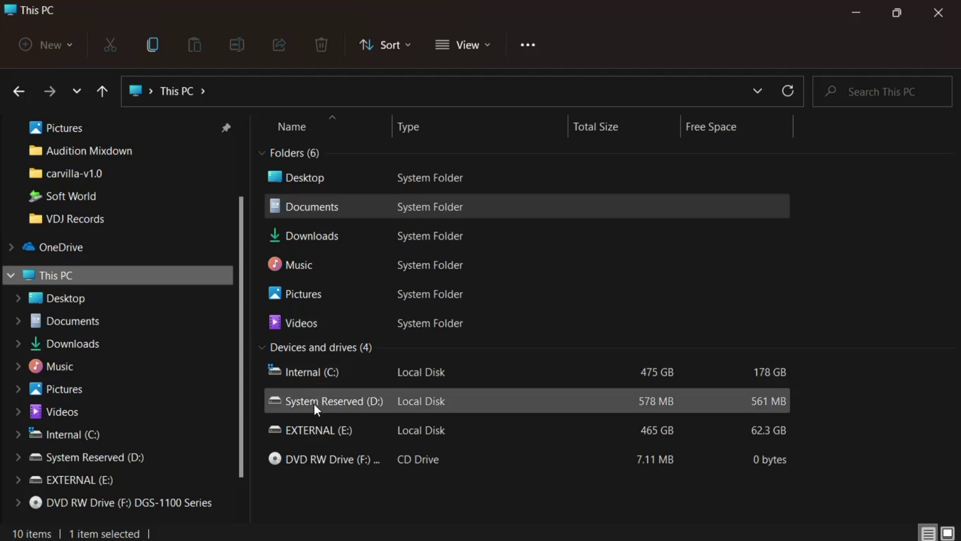
{"action": "double_click", "coordinate": [324, 380]}
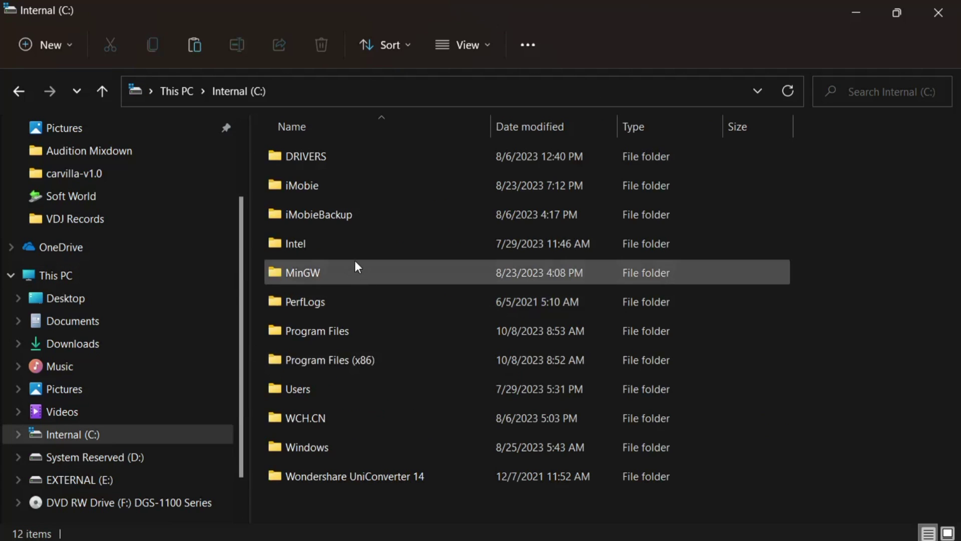
{"action": "double_click", "coordinate": [299, 393]}
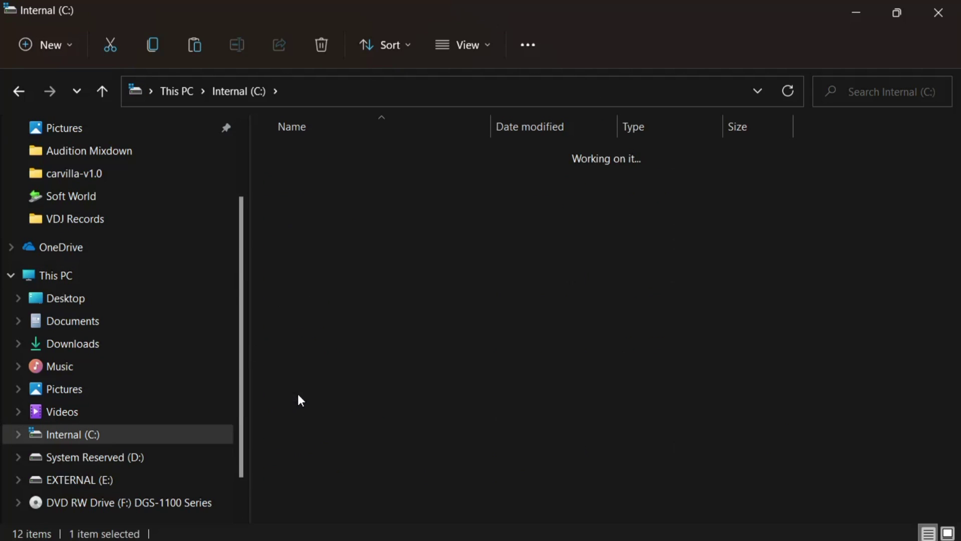
{"action": "double_click", "coordinate": [325, 186]}
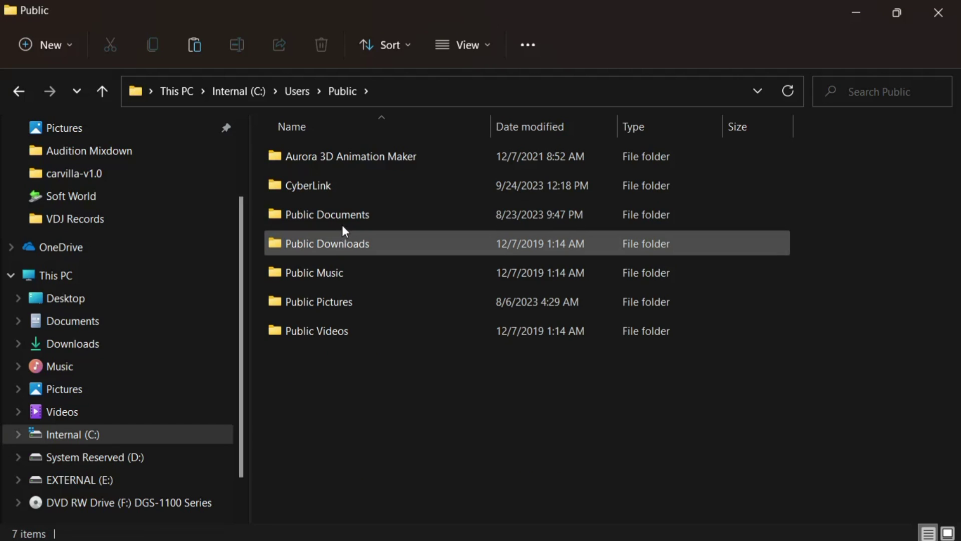
{"action": "double_click", "coordinate": [342, 217]}
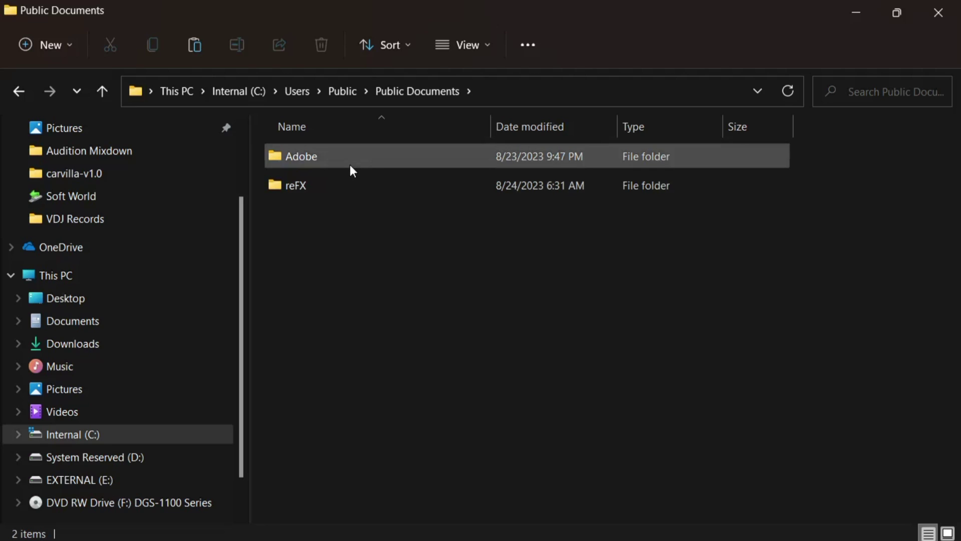
{"action": "double_click", "coordinate": [349, 164]}
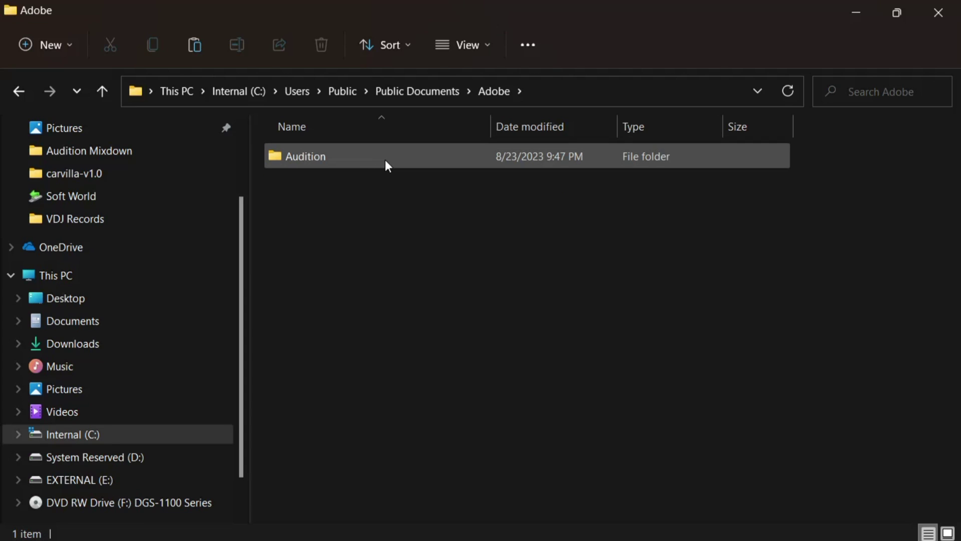
{"action": "double_click", "coordinate": [386, 160]}
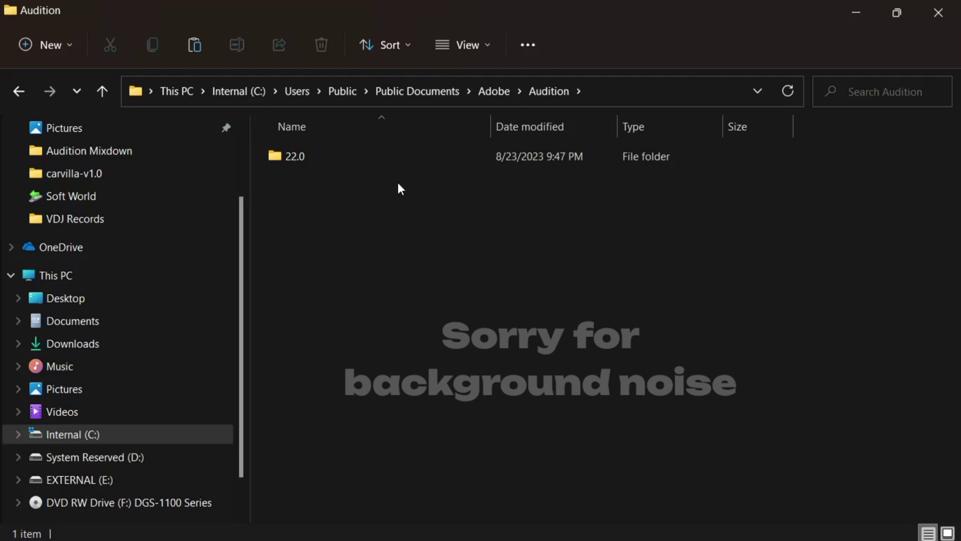
{"action": "double_click", "coordinate": [393, 153]}
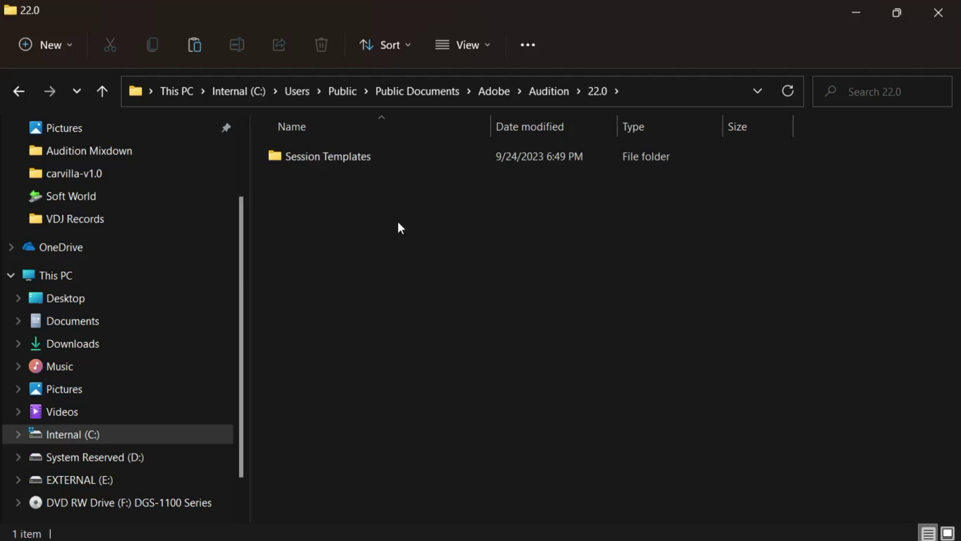
{"action": "double_click", "coordinate": [457, 155]}
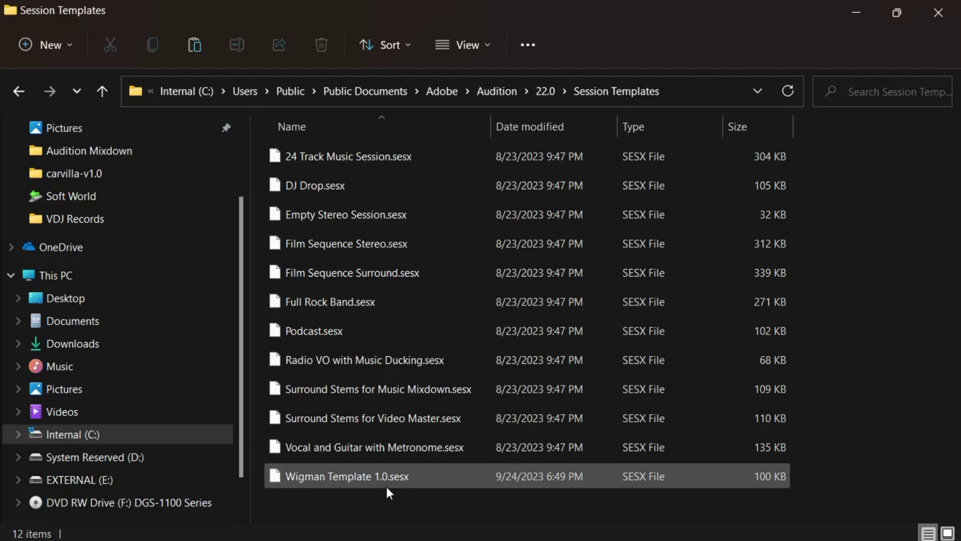
{"action": "left_click", "coordinate": [955, 6]}
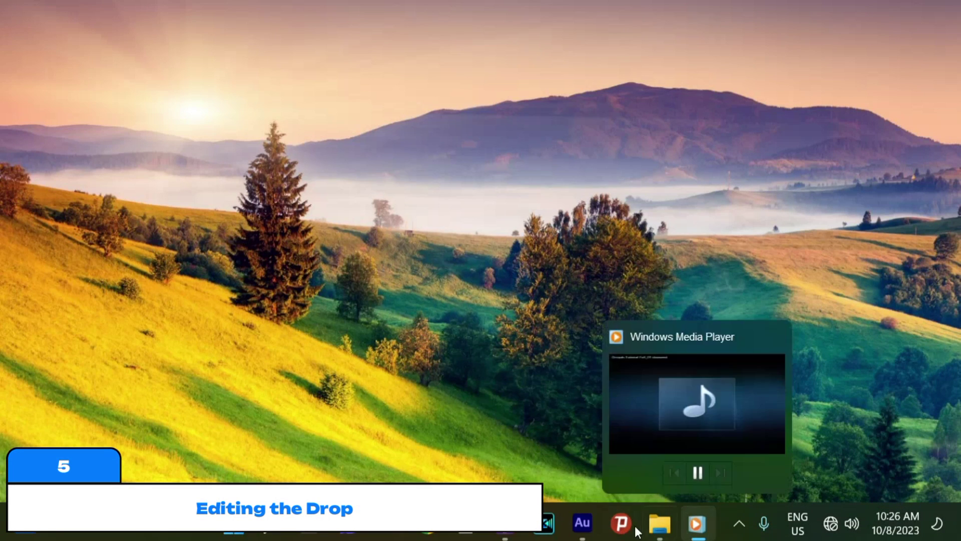
Restore Audition and bring up its Open File dialog from the Files panel
{"action": "left_click", "coordinate": [583, 522]}
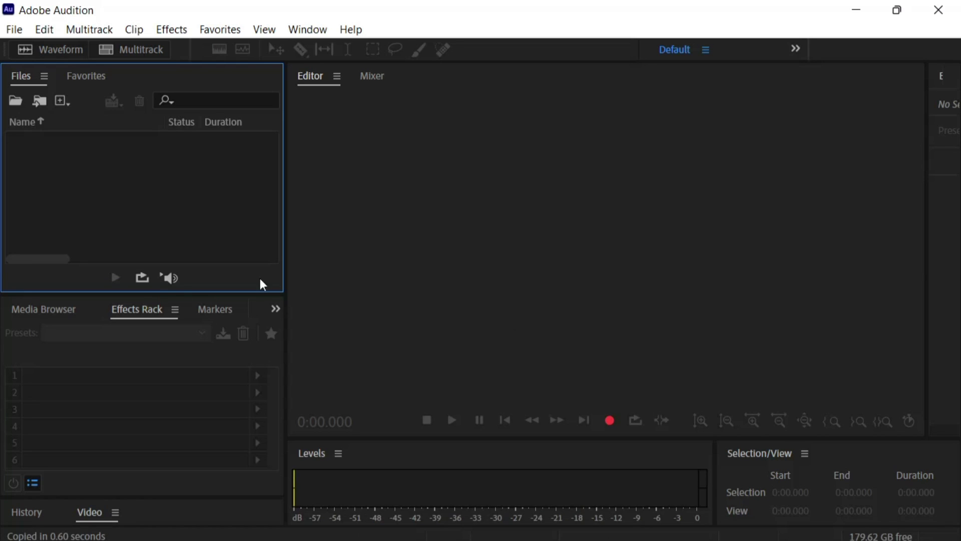
{"action": "double_click", "coordinate": [138, 199]}
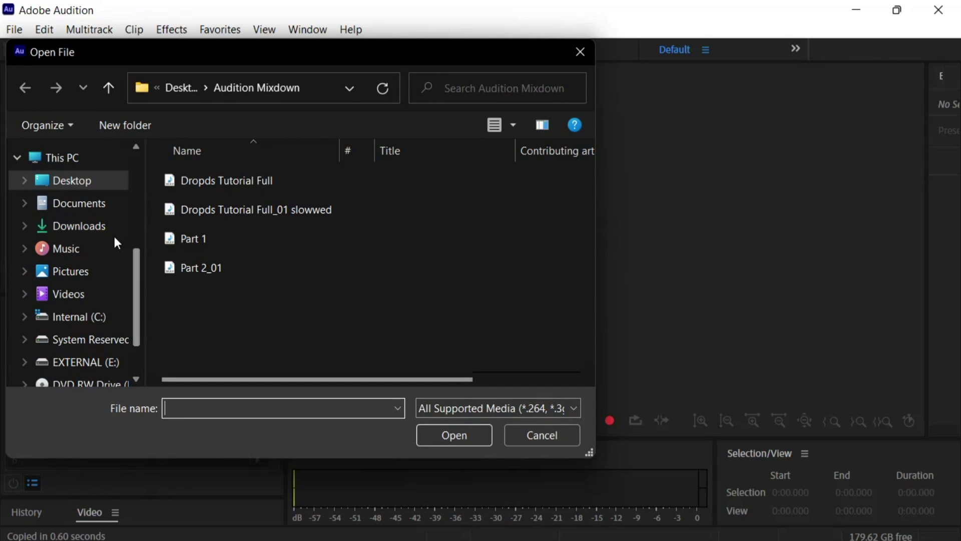
Open Dj Junior.mp3 from the Downloads folder
{"action": "left_click", "coordinate": [78, 233]}
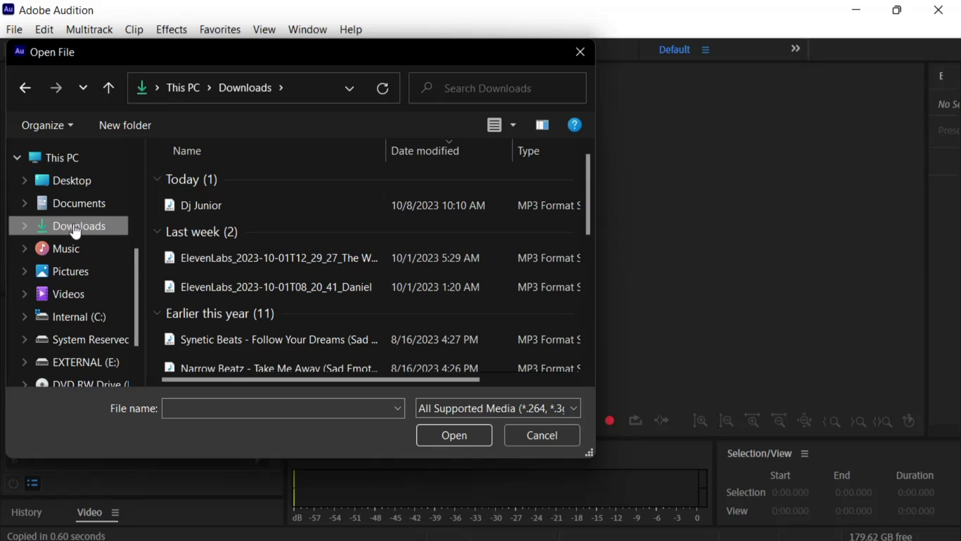
{"action": "left_click", "coordinate": [224, 203]}
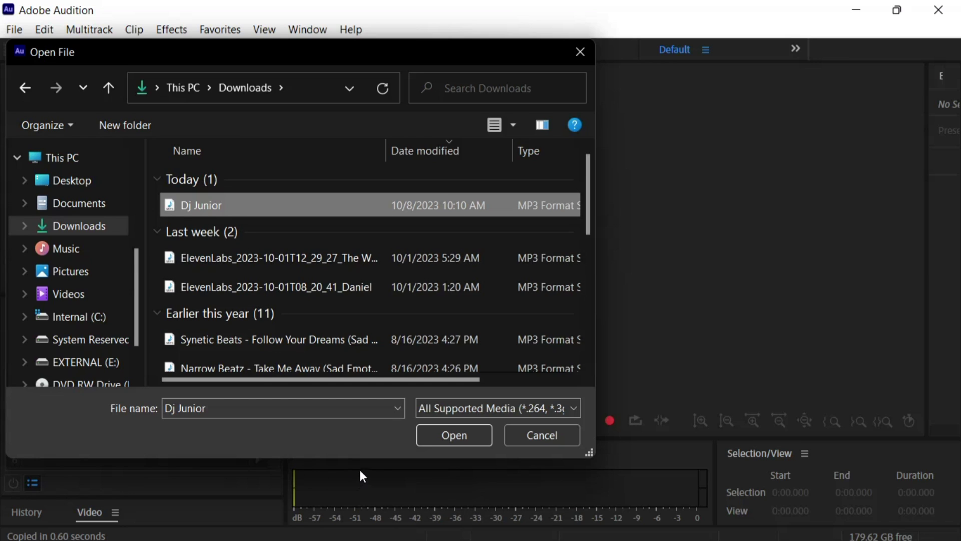
{"action": "left_click", "coordinate": [451, 434]}
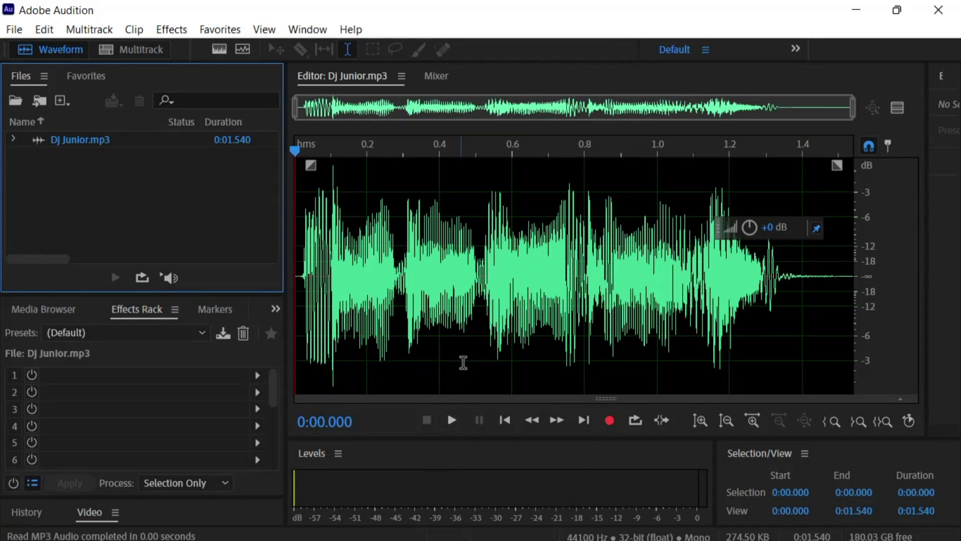
{"action": "left_click", "coordinate": [103, 140]}
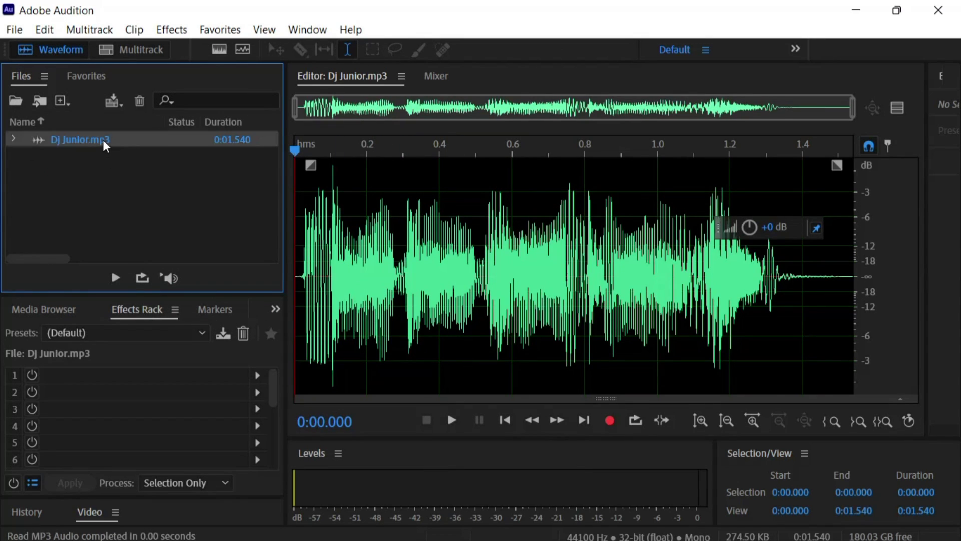
{"action": "left_click", "coordinate": [114, 278]}
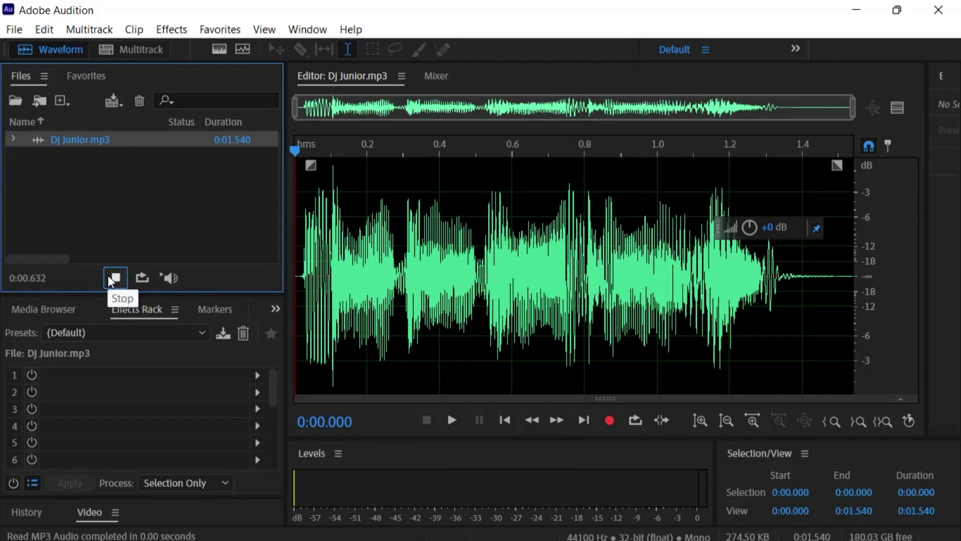
{"action": "left_click", "coordinate": [115, 280]}
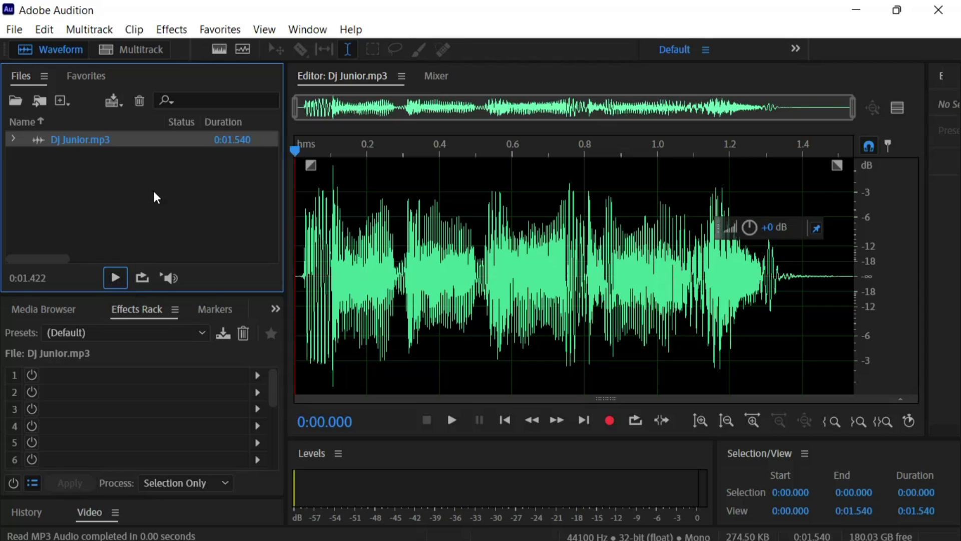
{"action": "left_click", "coordinate": [185, 221]}
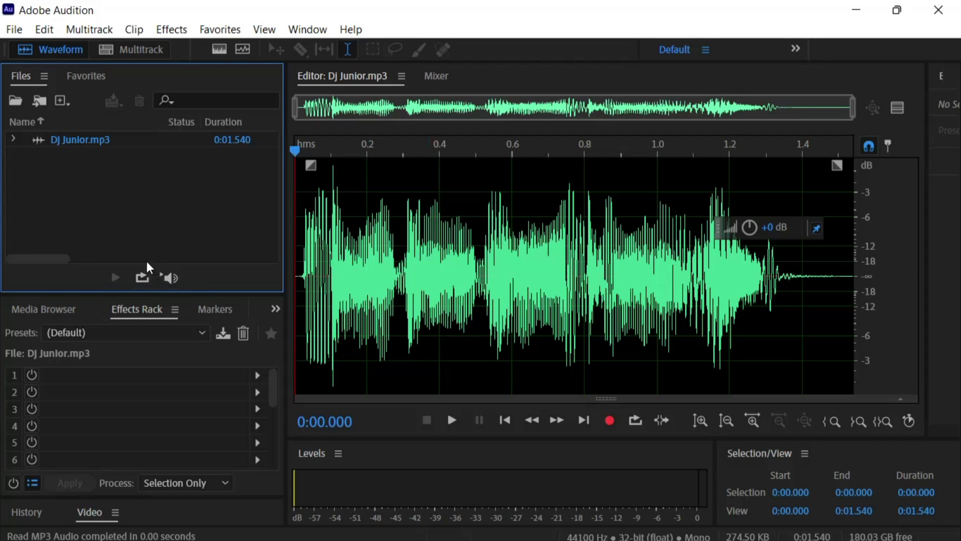
{"action": "double_click", "coordinate": [107, 143]}
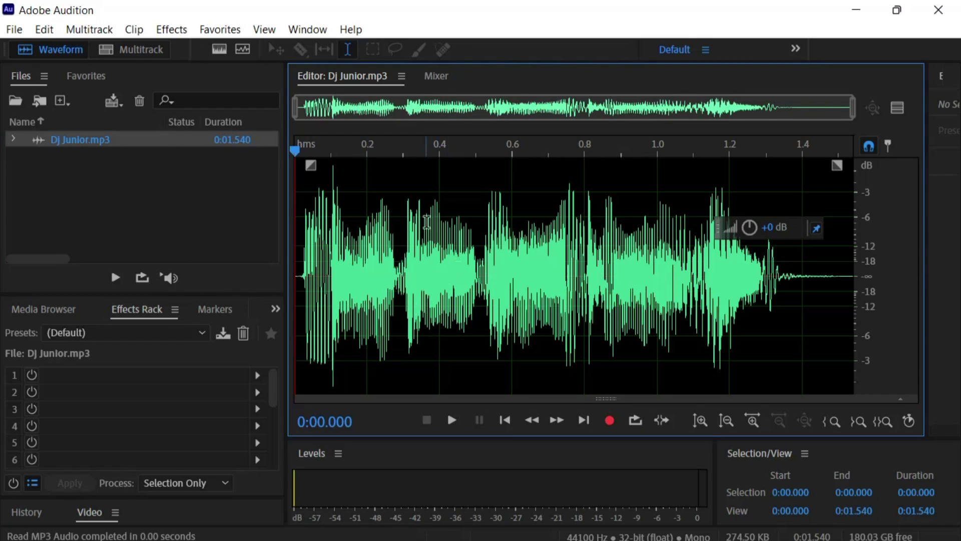
Mark 0.55–0.77 s, delete it as a trial, then undo the deletion
{"action": "left_click", "coordinate": [495, 258]}
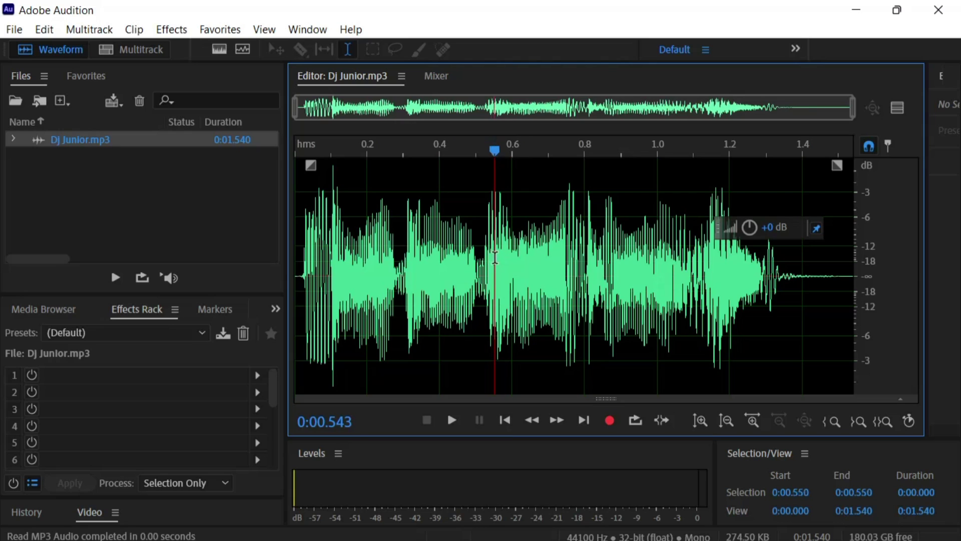
{"action": "left_click_drag", "start_coordinate": [495, 258], "coordinate": [574, 309]}
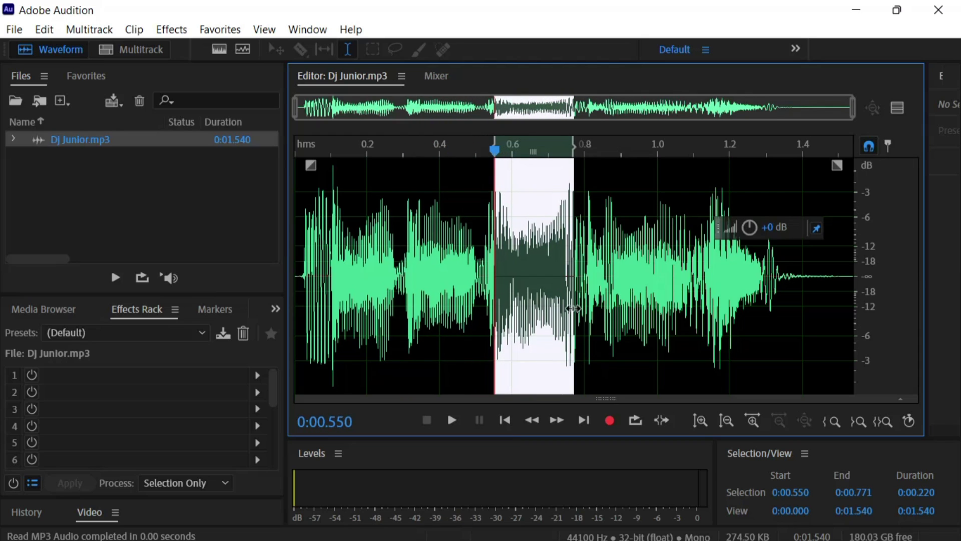
{"action": "right_click", "coordinate": [521, 249]}
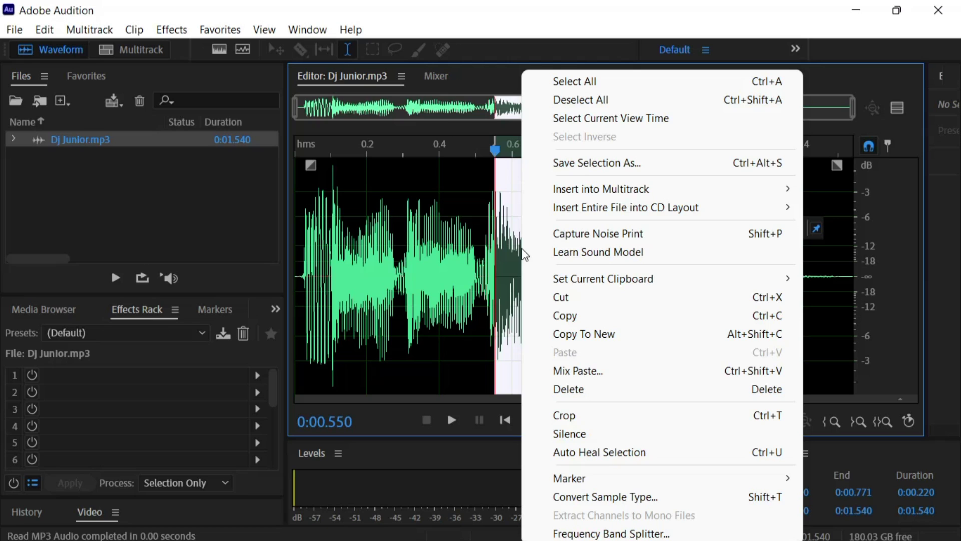
{"action": "left_click", "coordinate": [586, 390]}
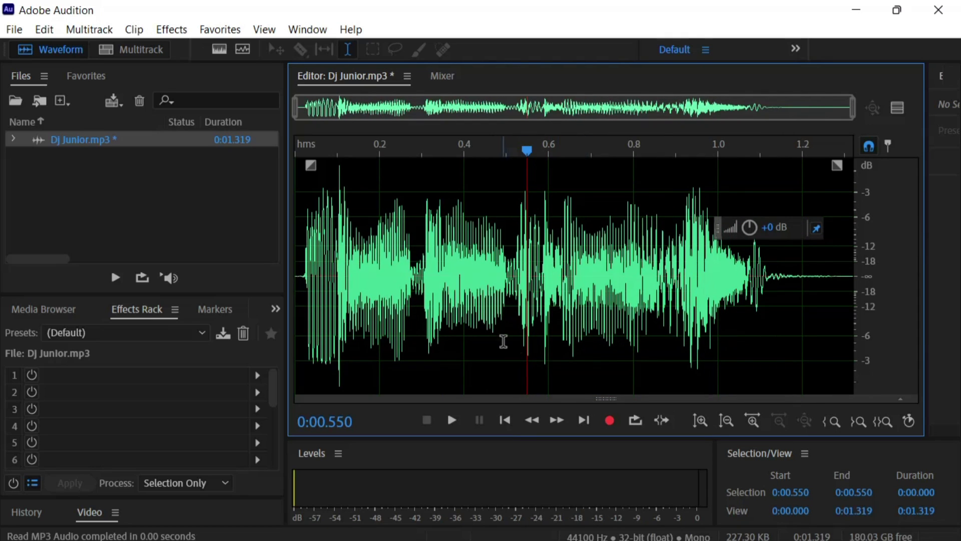
{"action": "key", "text": "ctrl+z"}
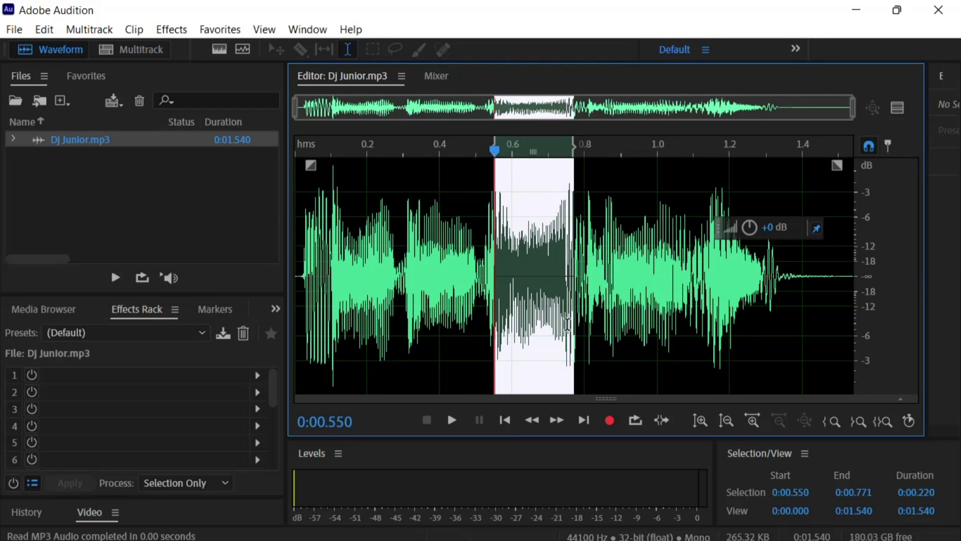
Try Crop and then Silence on the marked range, undoing each
{"action": "right_click", "coordinate": [527, 202]}
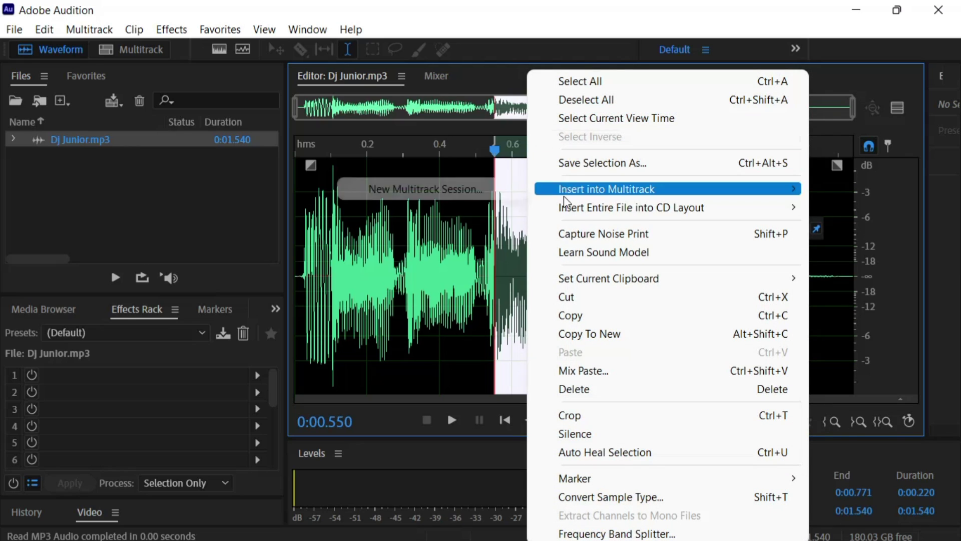
{"action": "left_click", "coordinate": [600, 415]}
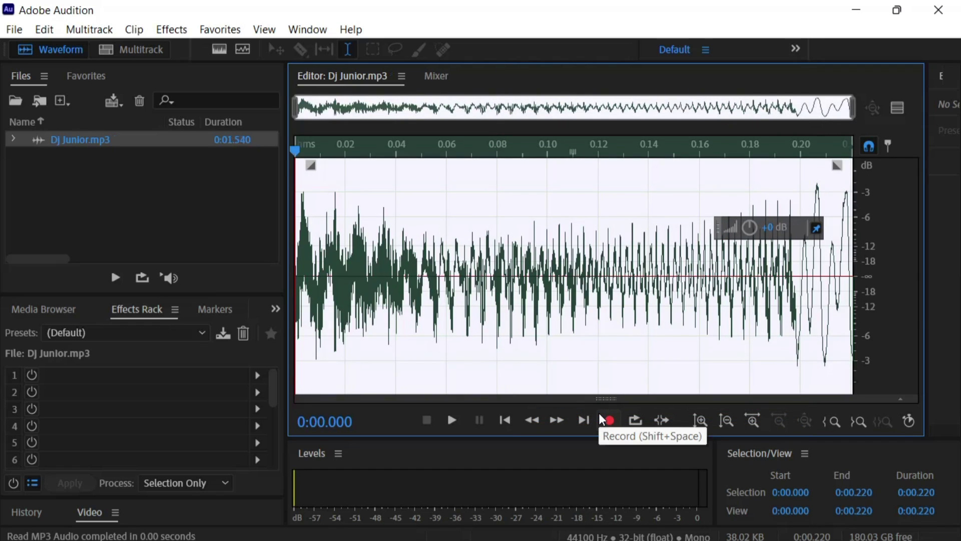
{"action": "key", "text": "ctrl+z"}
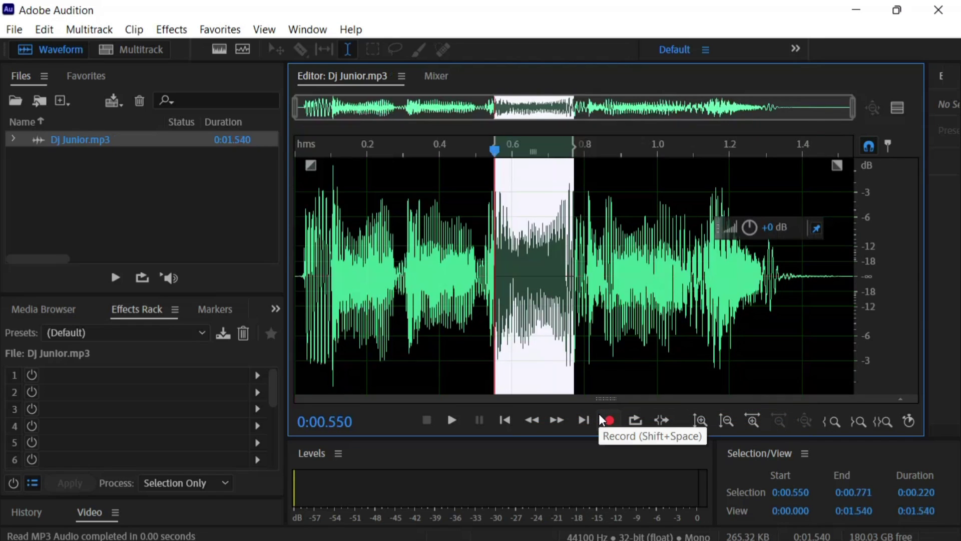
{"action": "right_click", "coordinate": [530, 203]}
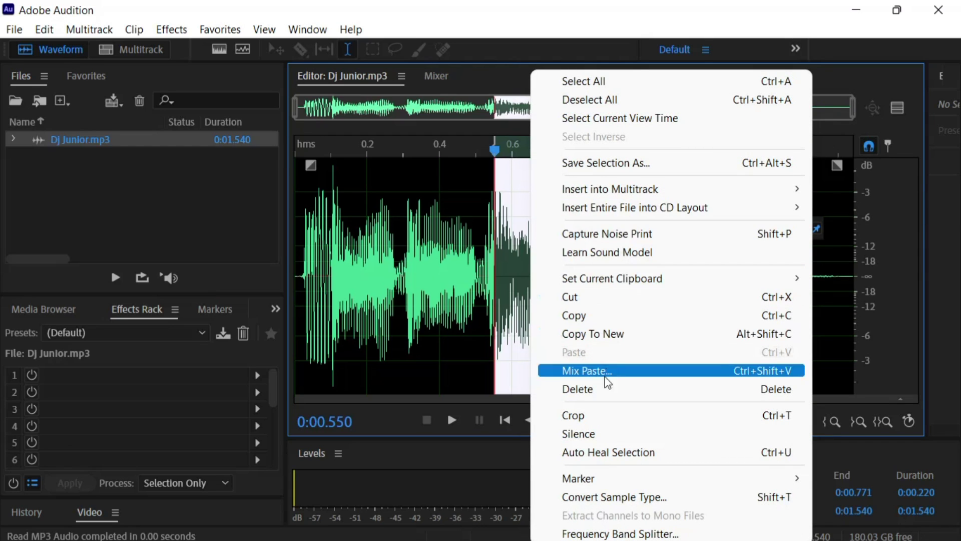
{"action": "left_click", "coordinate": [633, 434]}
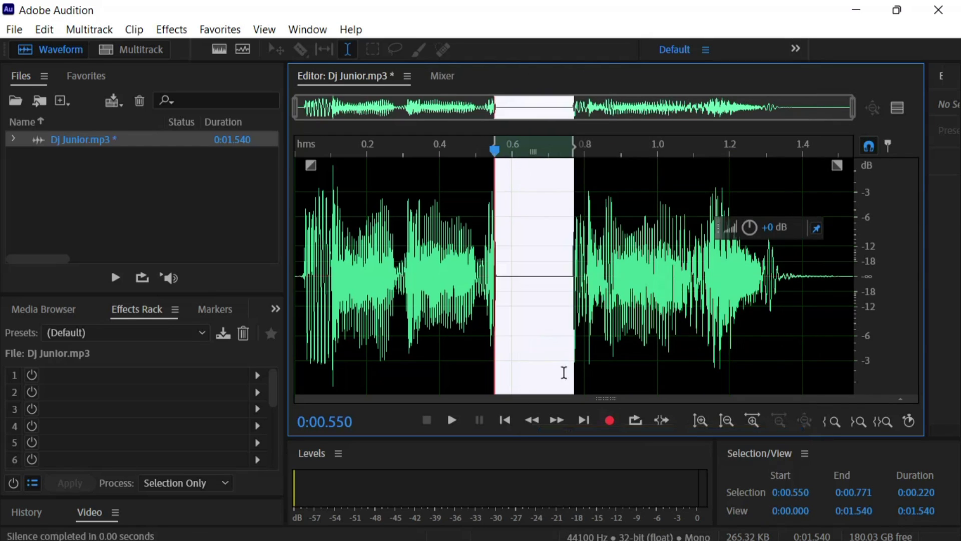
{"action": "left_click", "coordinate": [441, 304]}
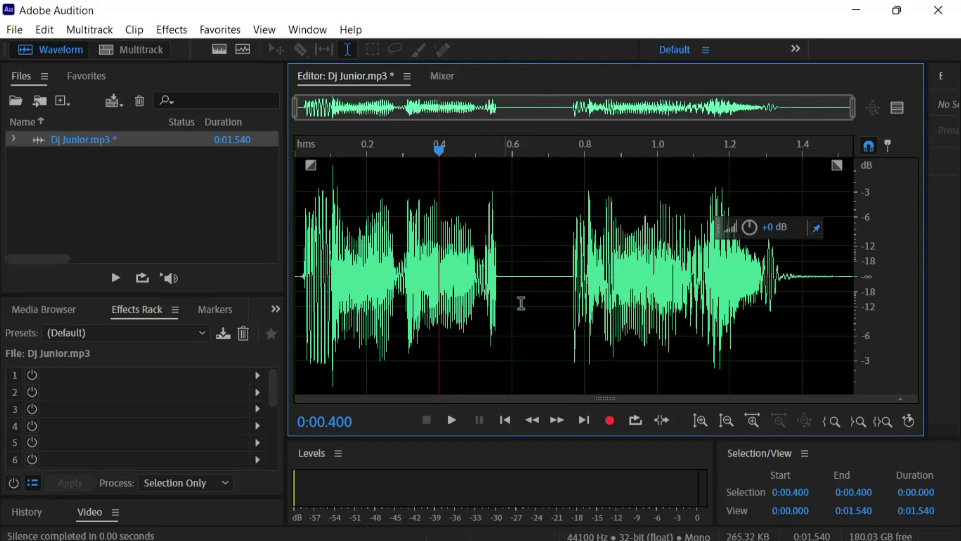
{"action": "key", "text": "ctrl+s"}
{"action": "key", "text": "ctrl+z"}
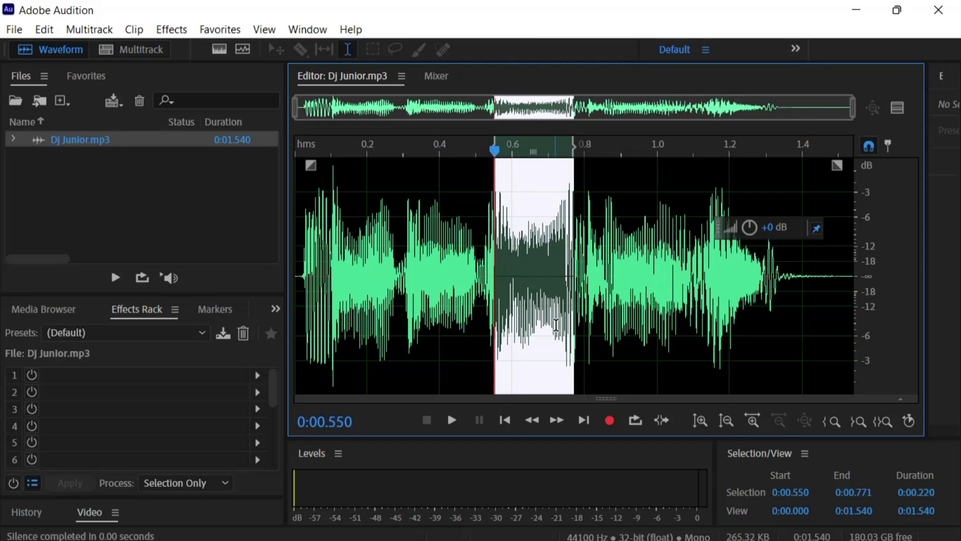
Select the audio tail from 1.089 to 1.491 s
{"action": "left_click", "coordinate": [636, 333]}
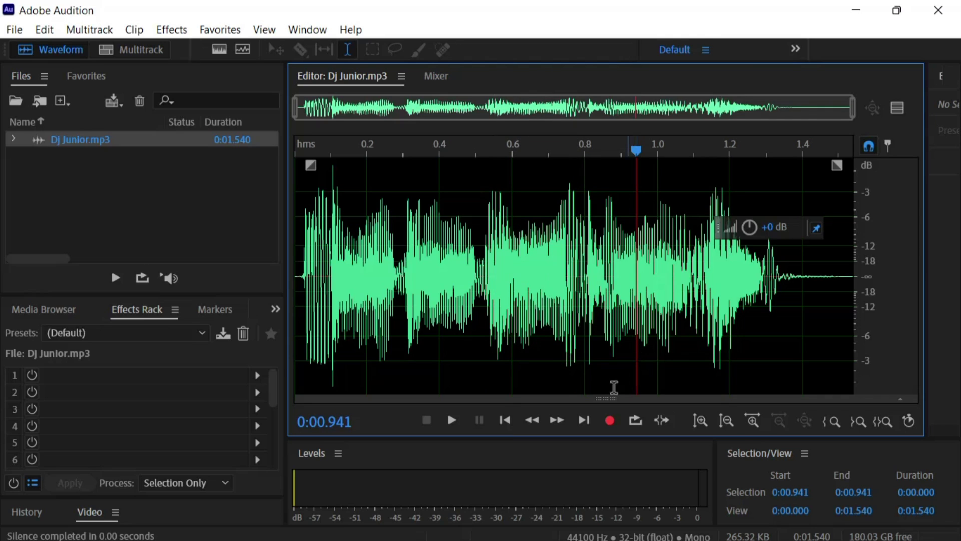
{"action": "left_click_drag", "start_coordinate": [795, 220], "coordinate": [779, 151]}
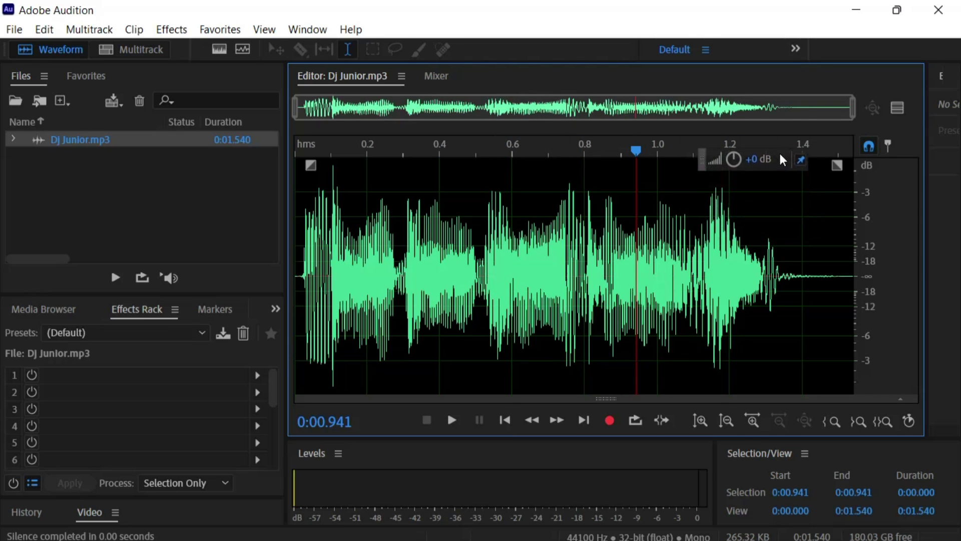
{"action": "left_click", "coordinate": [685, 205]}
{"action": "left_click_drag", "start_coordinate": [690, 205], "coordinate": [835, 245]}
{"action": "left_click", "coordinate": [218, 31]}
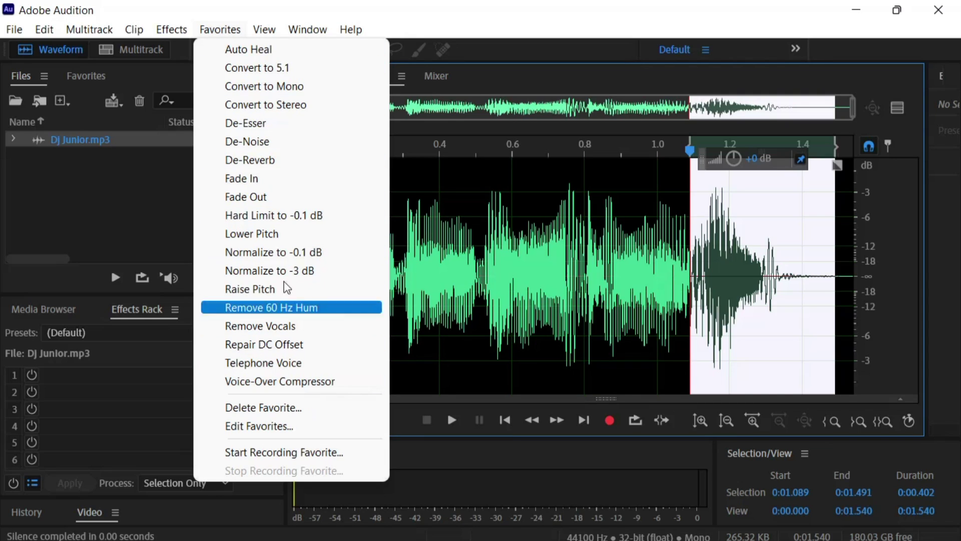
Apply the Favorites Fade Out to the 1.089–1.491 s tail
{"action": "left_click", "coordinate": [273, 197]}
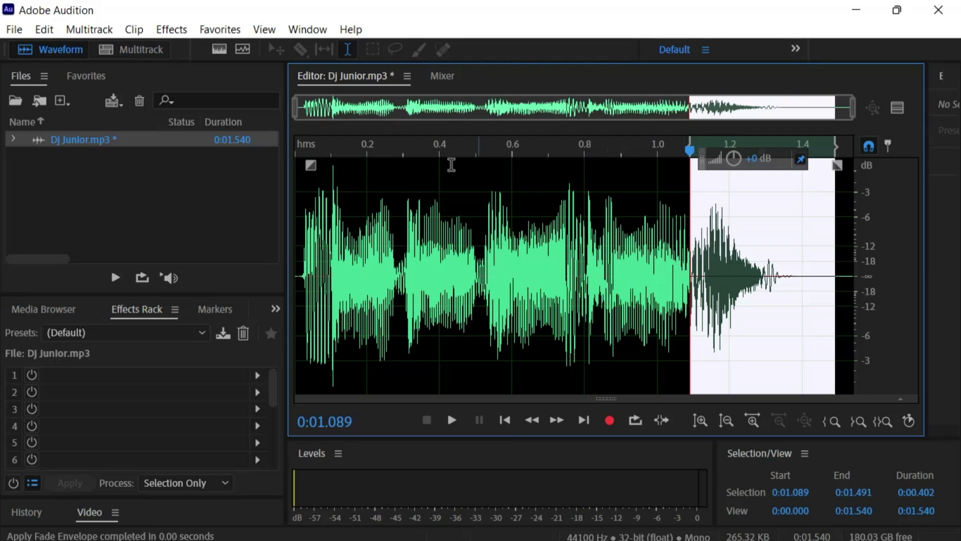
{"action": "left_click", "coordinate": [171, 29]}
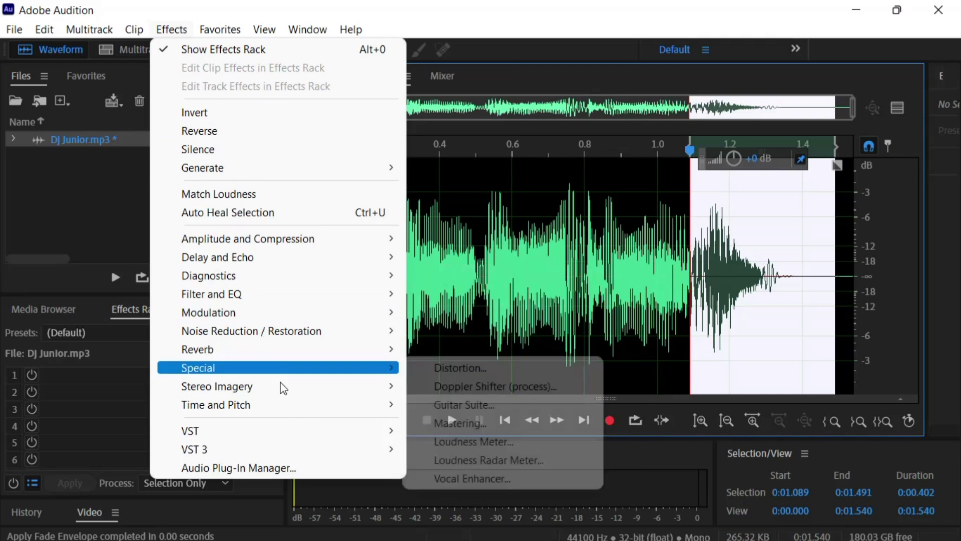
{"action": "left_click", "coordinate": [719, 208]}
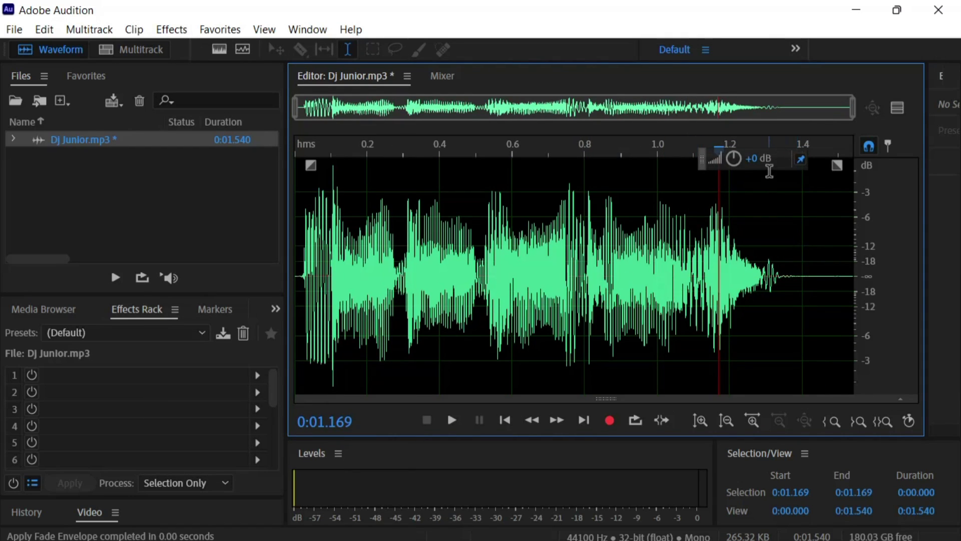
{"action": "left_click_drag", "start_coordinate": [774, 170], "coordinate": [803, 198]}
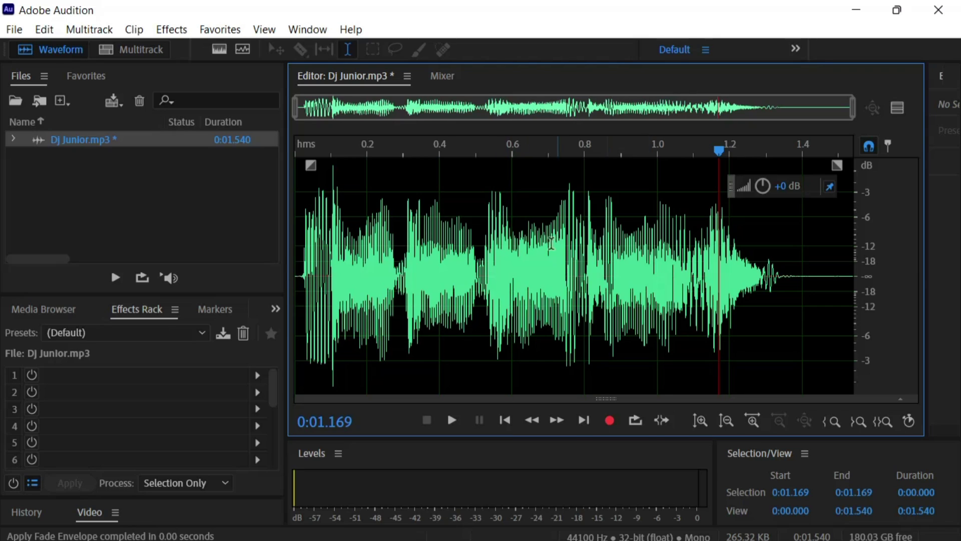
Select all of Dj Junior.mp3 with Ctrl+A
{"action": "left_click", "coordinate": [455, 180]}
{"action": "key", "text": "ctrl+a"}
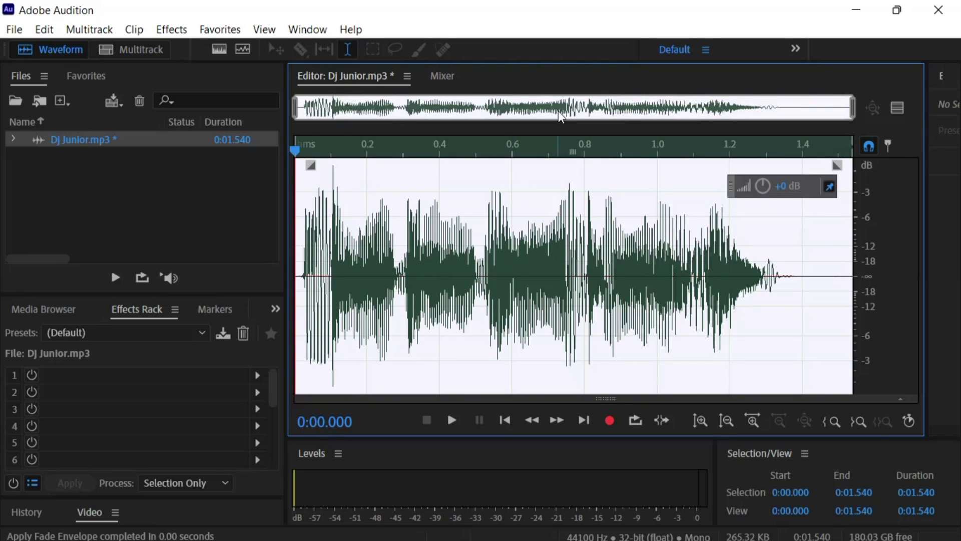
Set Stretch and Pitch to a 120% stretch and preview it
{"action": "left_click", "coordinate": [170, 30]}
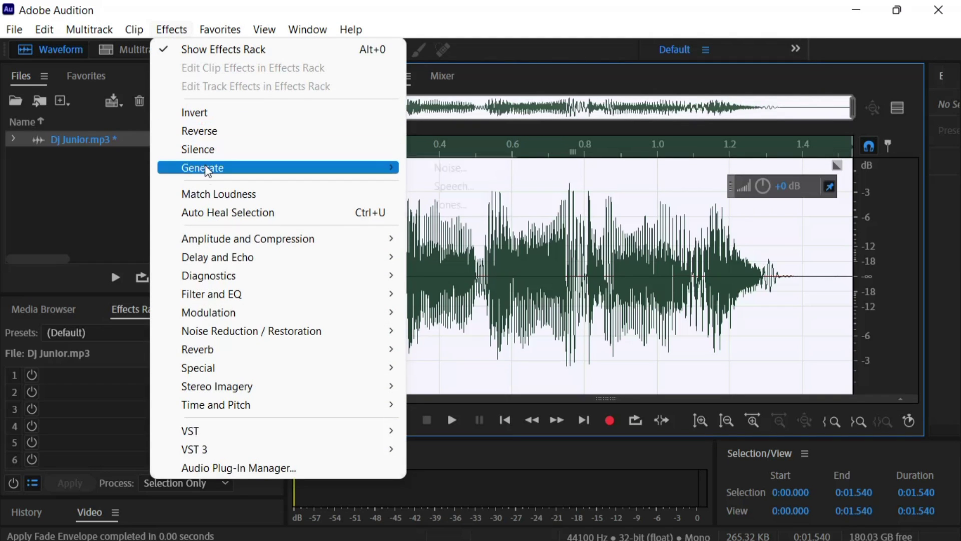
{"action": "mouse_move", "coordinate": [199, 392]}
{"action": "mouse_move", "coordinate": [203, 415]}
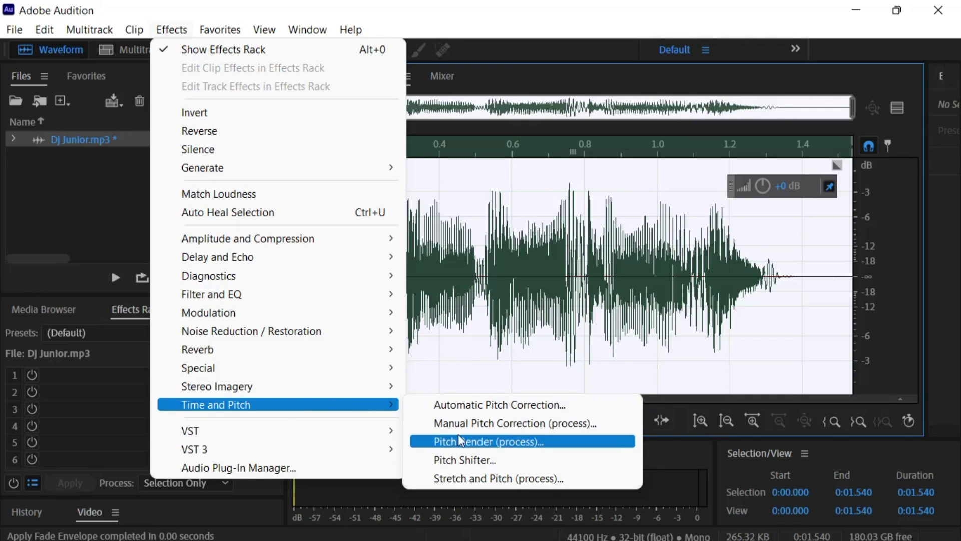
{"action": "left_click", "coordinate": [506, 478]}
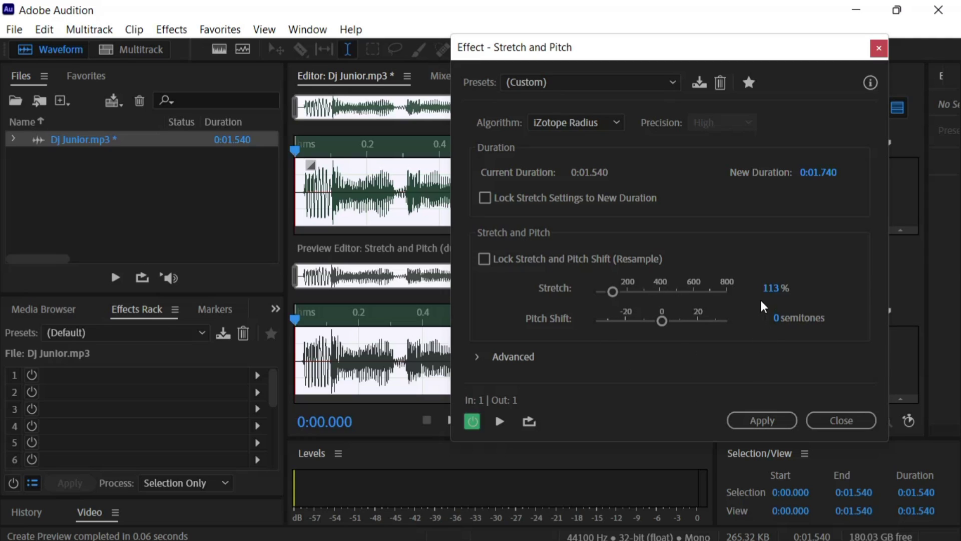
{"action": "left_click", "coordinate": [770, 288]}
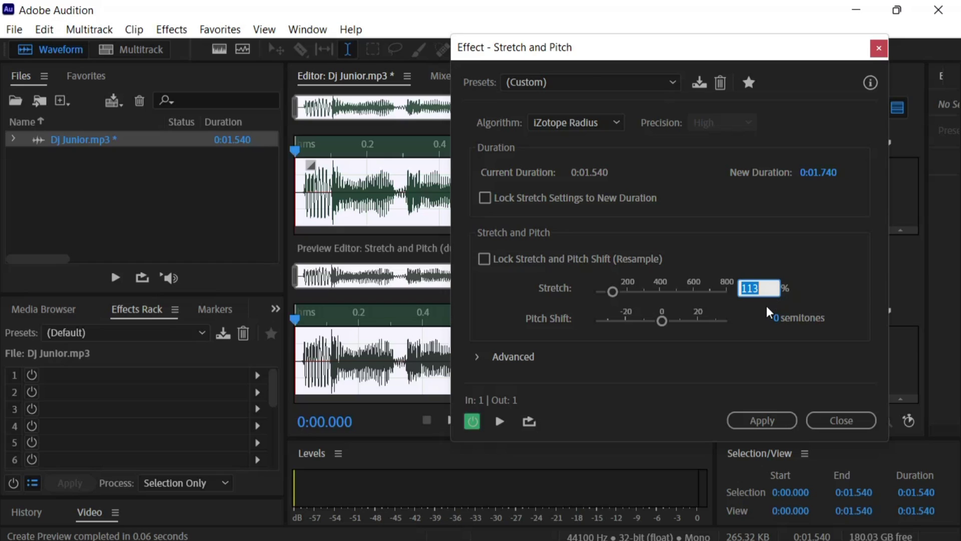
{"action": "type", "text": "120"}
{"action": "key", "text": "Return"}
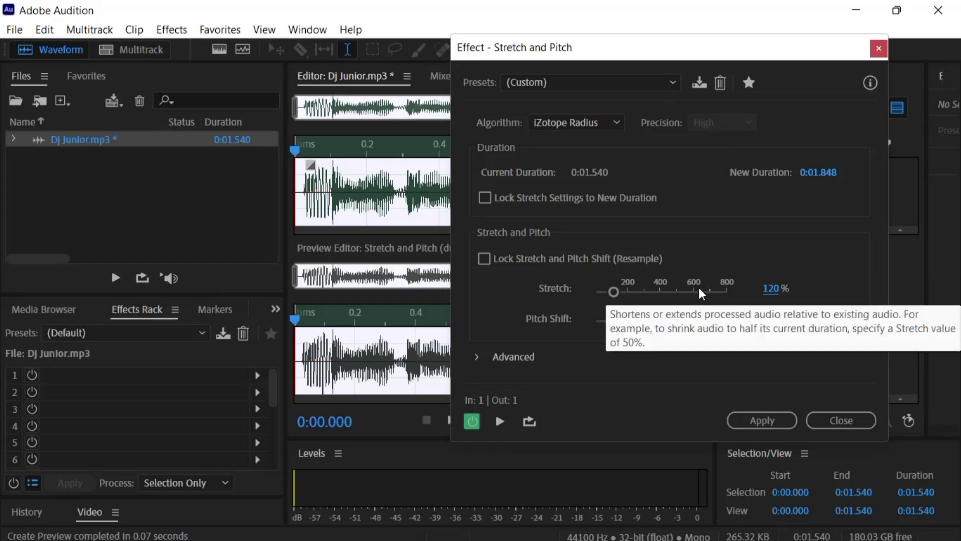
{"action": "left_click_drag", "start_coordinate": [651, 48], "coordinate": [180, 78]}
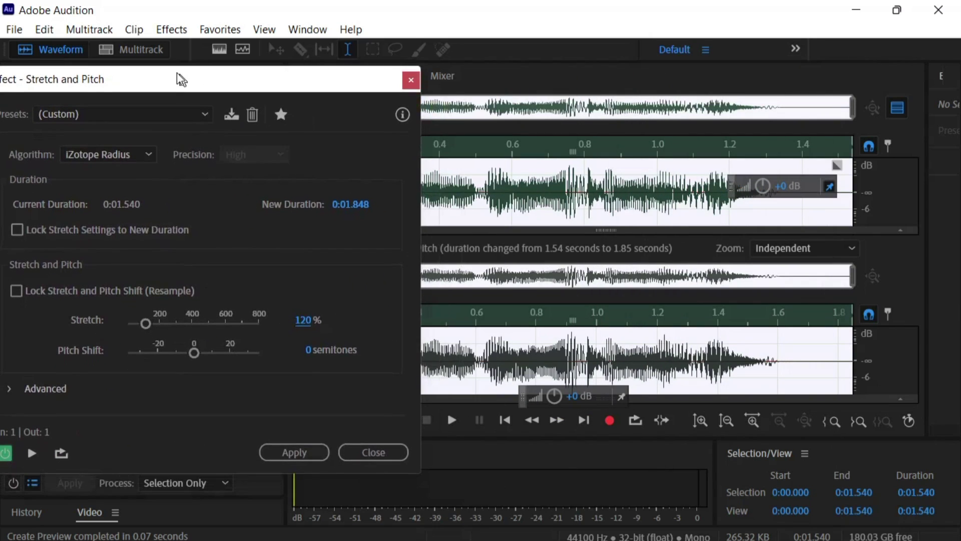
{"action": "left_click", "coordinate": [453, 424]}
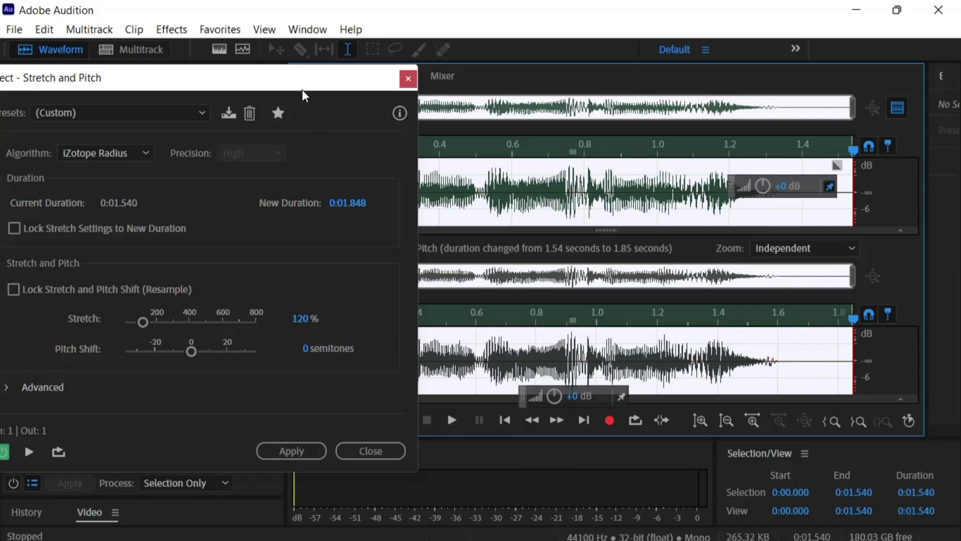
Set the pitch shift to -2 semitones, preview, and apply the effect
{"action": "left_click_drag", "start_coordinate": [303, 82], "coordinate": [492, 73]}
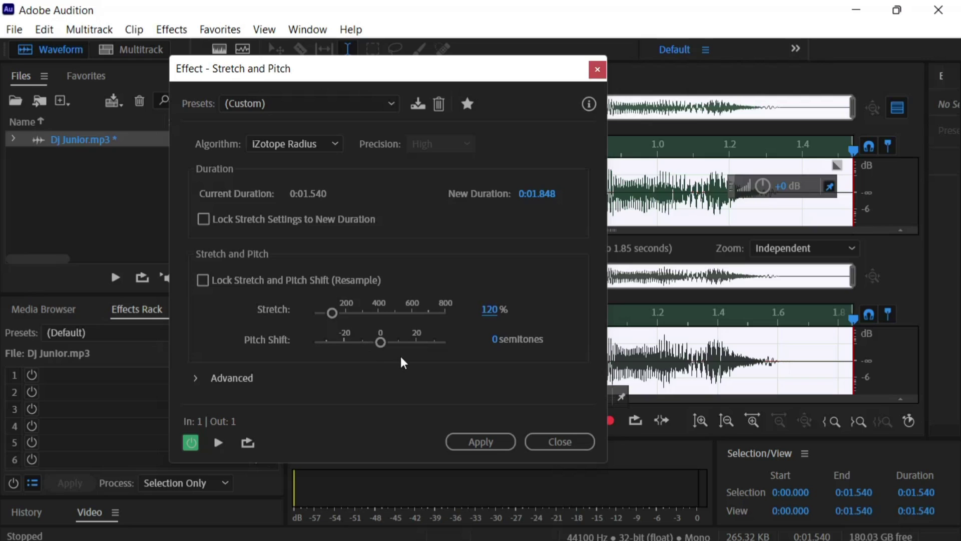
{"action": "left_click", "coordinate": [498, 344]}
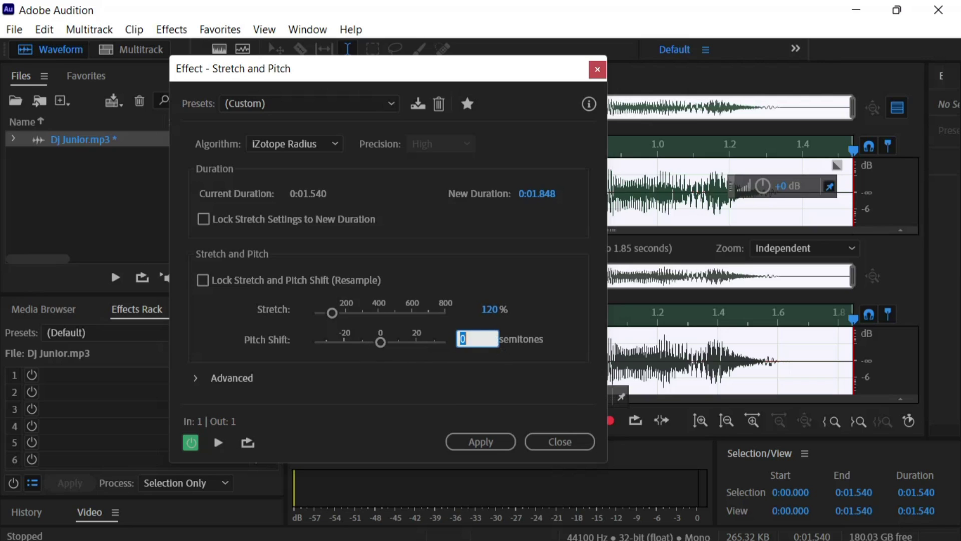
{"action": "type", "text": "-1"}
{"action": "key", "text": "Return"}
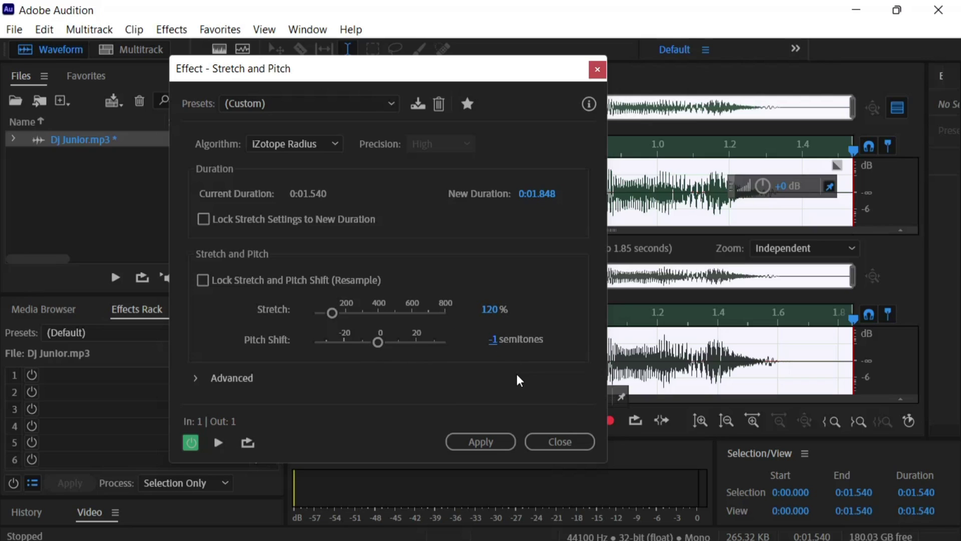
{"action": "left_click_drag", "start_coordinate": [378, 71], "coordinate": [751, 99]}
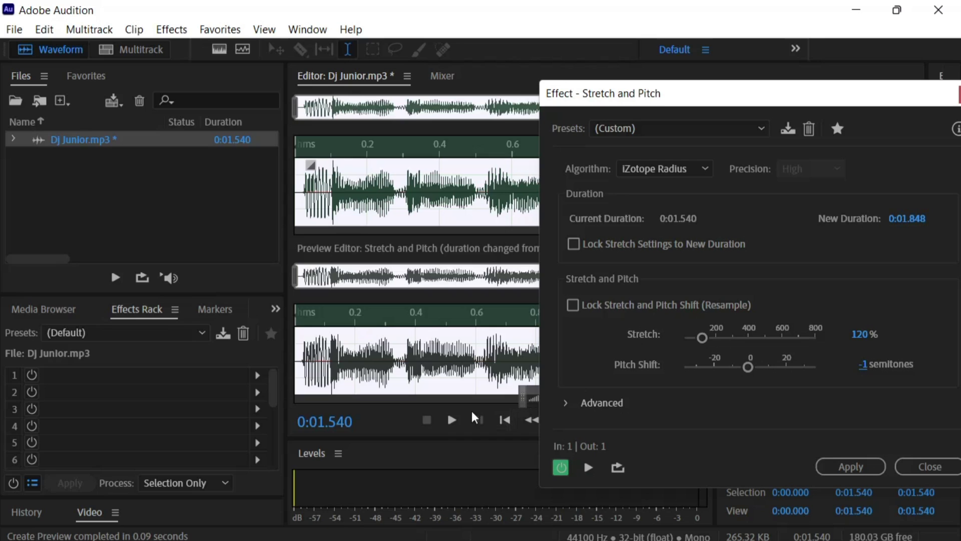
{"action": "left_click", "coordinate": [452, 419]}
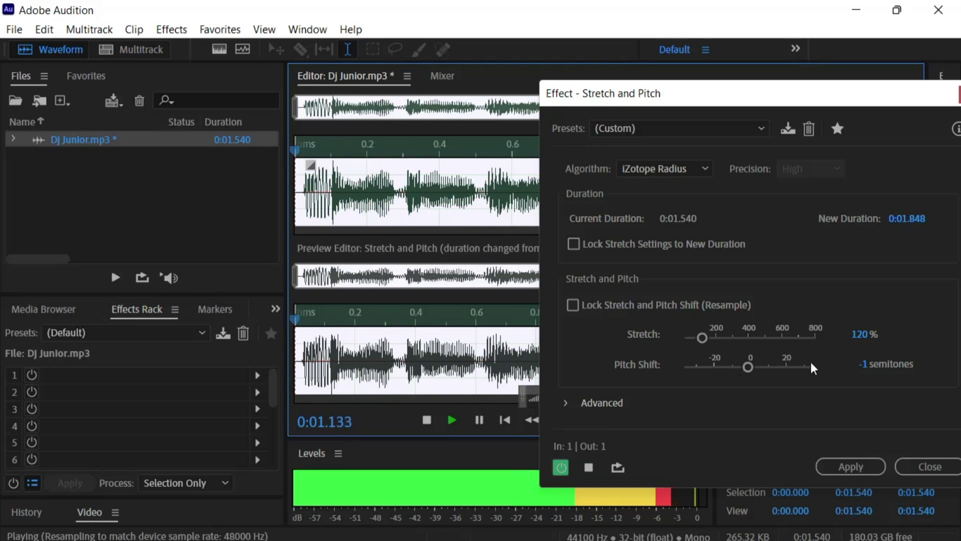
{"action": "left_click", "coordinate": [869, 369]}
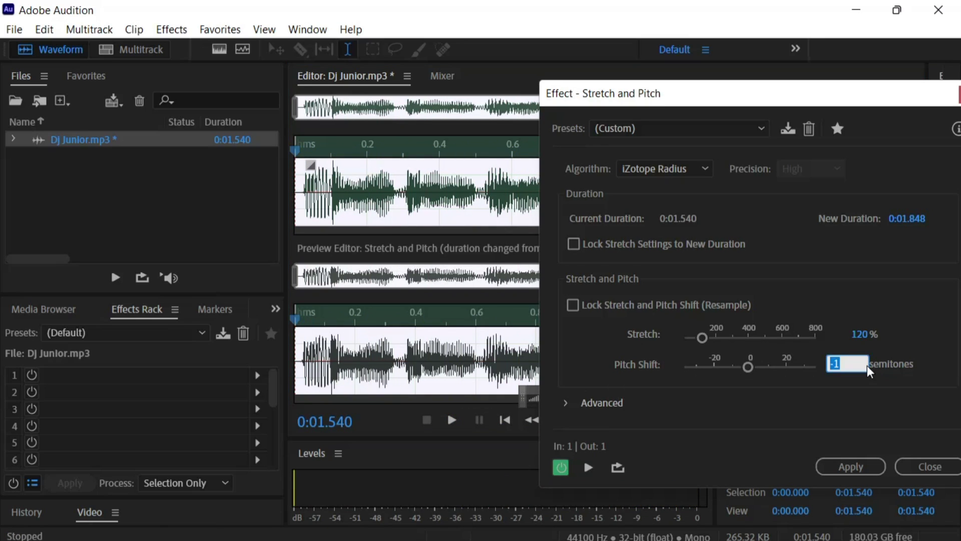
{"action": "type", "text": "-"}
{"action": "key", "text": "Return"}
{"action": "left_click", "coordinate": [855, 464]}
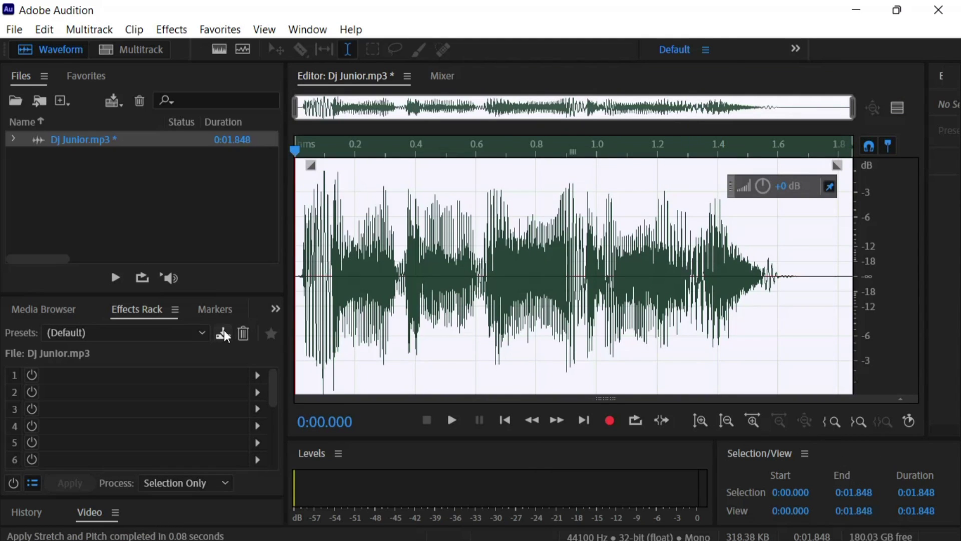
Create the Dj Junior multitrack session in the Advert Masxtered folder from Wigman Template 1.0
{"action": "left_click", "coordinate": [364, 191]}
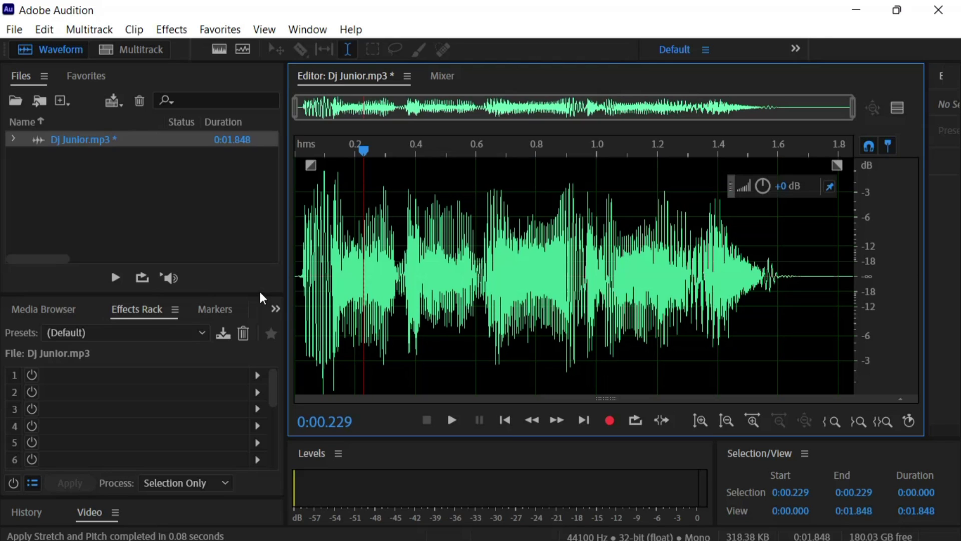
{"action": "left_click", "coordinate": [152, 50]}
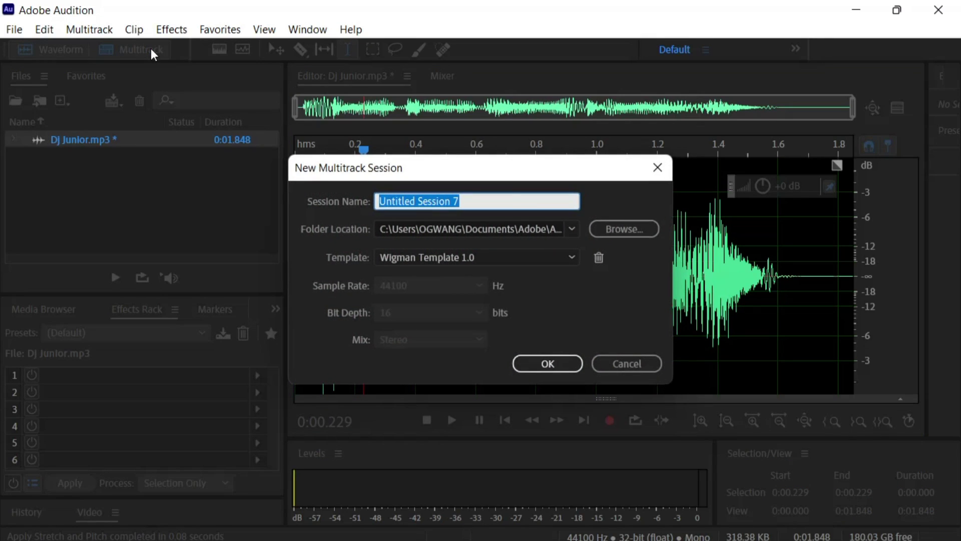
{"action": "type", "text": "D"}
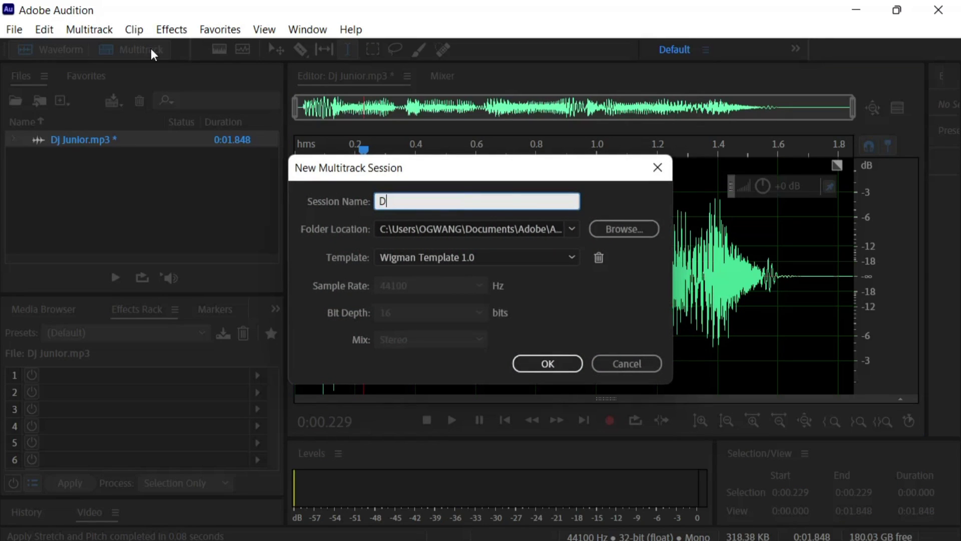
{"action": "type", "text": "j Junior"}
{"action": "left_click", "coordinate": [598, 228]}
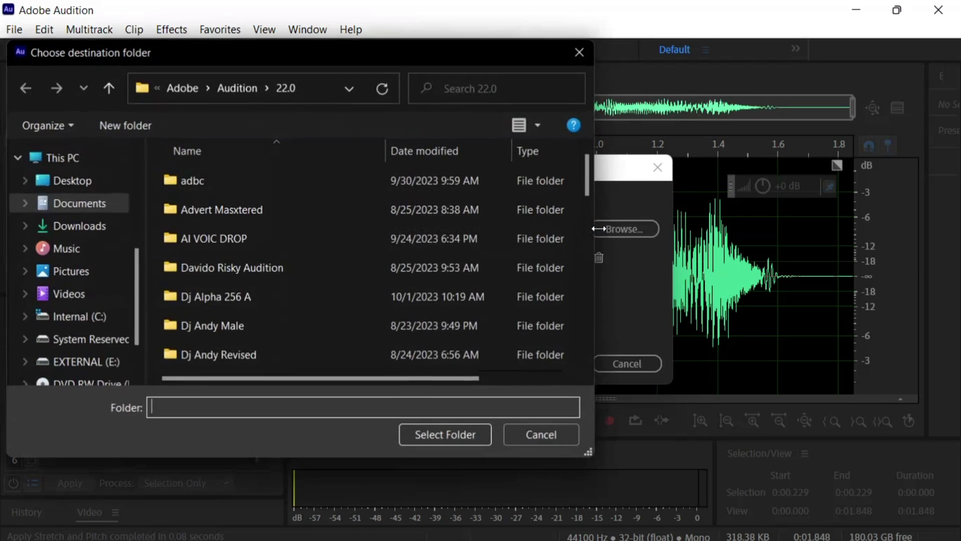
{"action": "left_click", "coordinate": [188, 209]}
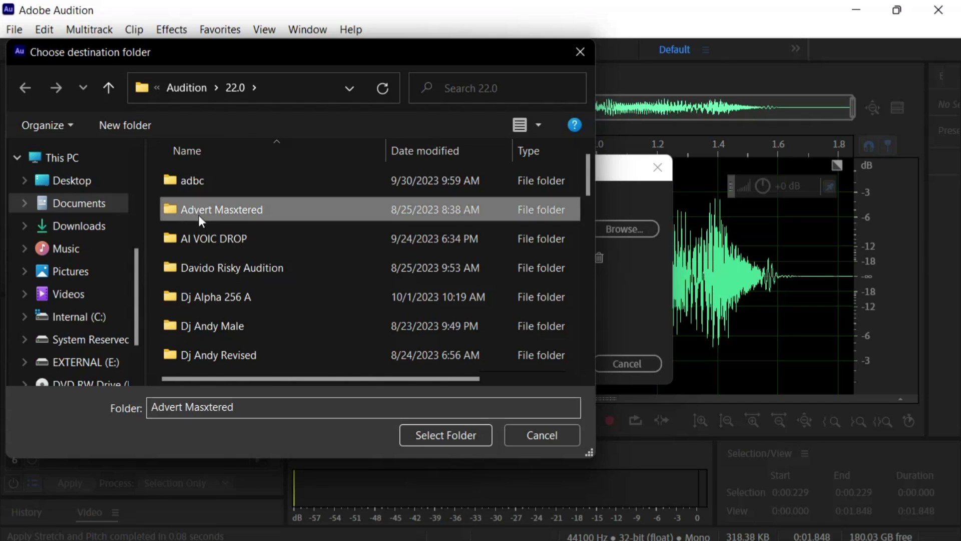
{"action": "left_click", "coordinate": [425, 436]}
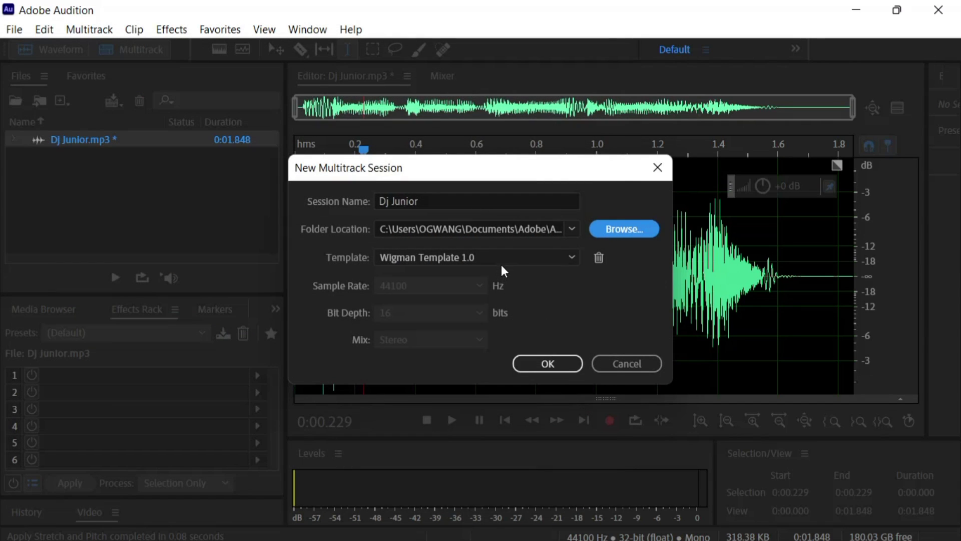
{"action": "left_click", "coordinate": [504, 263]}
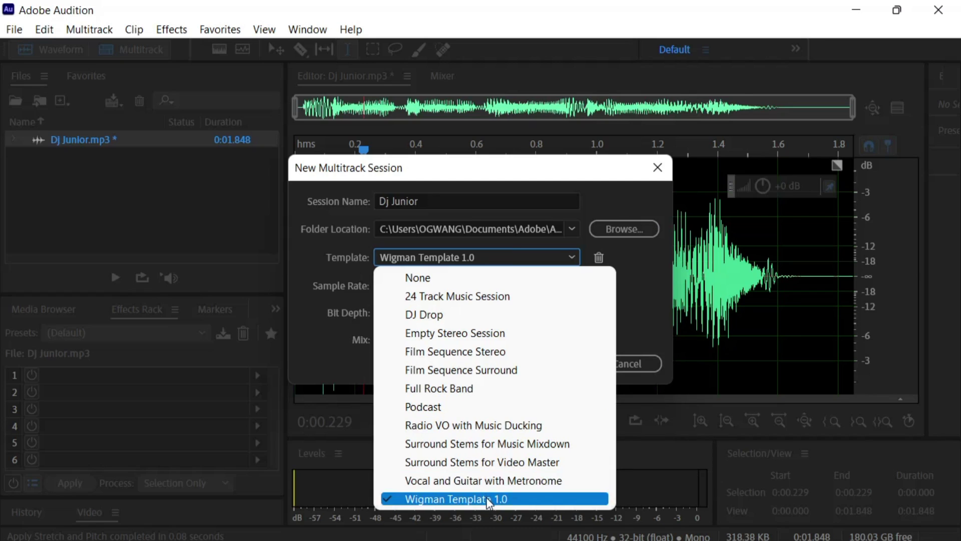
{"action": "left_click", "coordinate": [501, 503]}
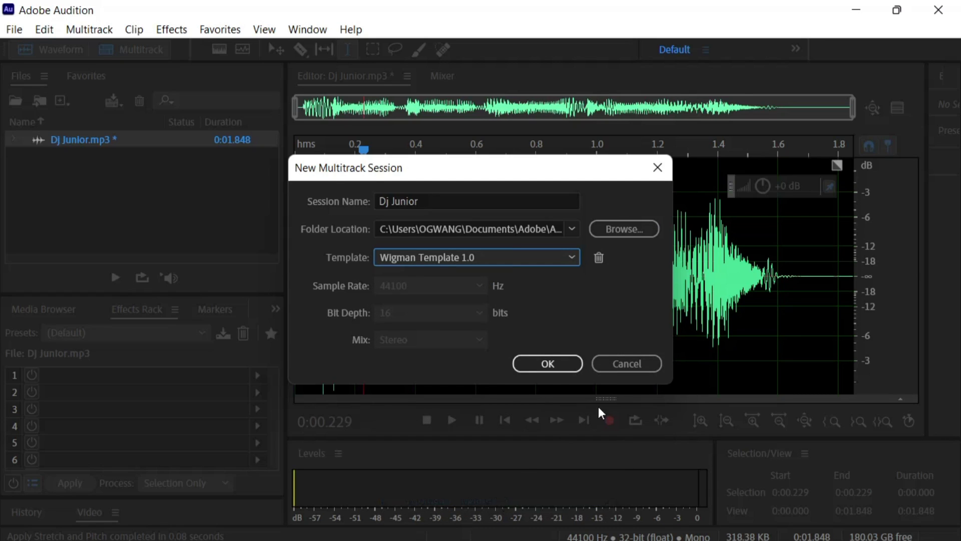
{"action": "left_click", "coordinate": [550, 368]}
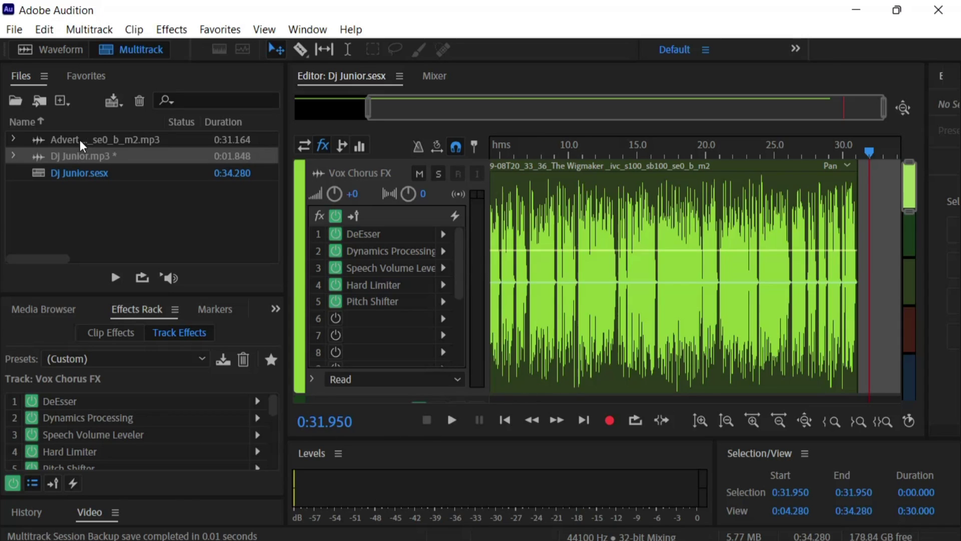
{"action": "left_click", "coordinate": [59, 143]}
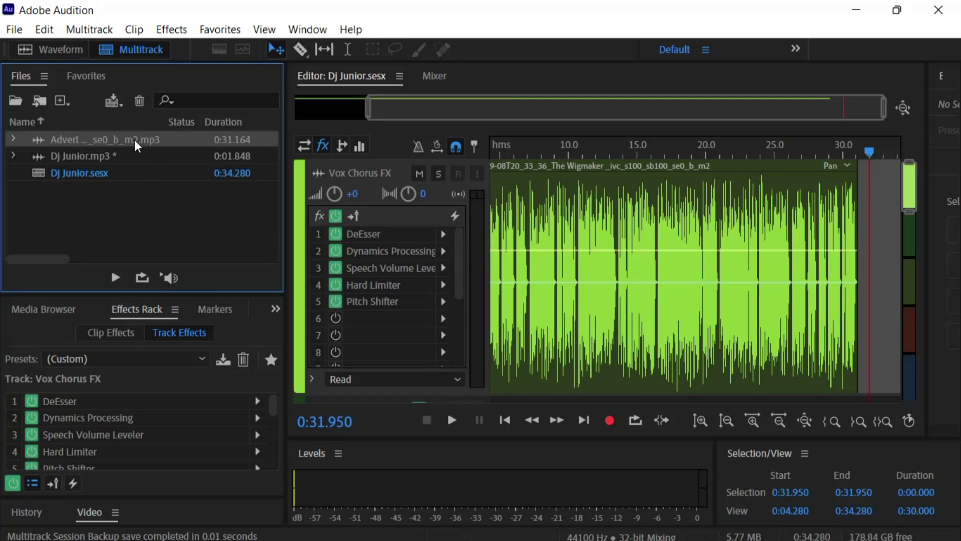
Close the Advert mp3 file and confirm removing its clip from the session
{"action": "left_click", "coordinate": [139, 103]}
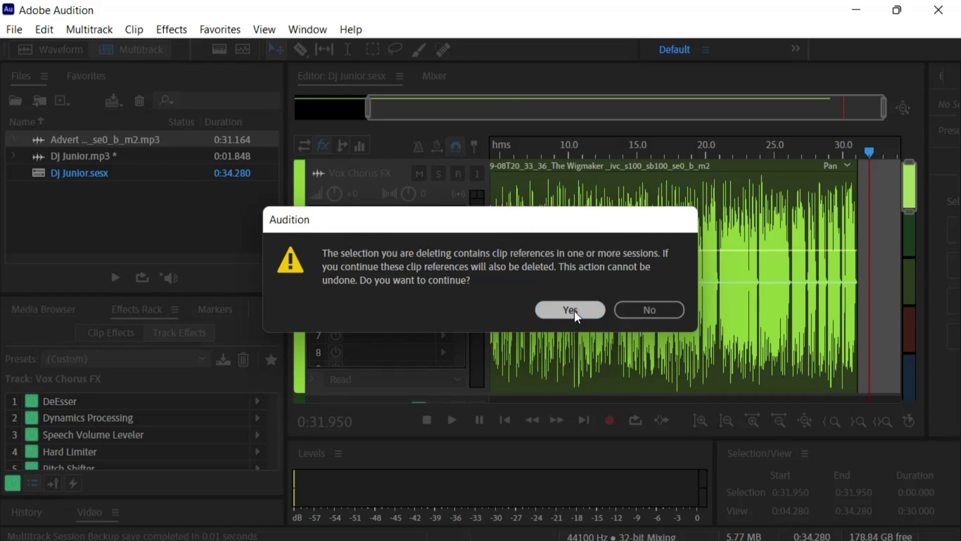
{"action": "left_click", "coordinate": [572, 310]}
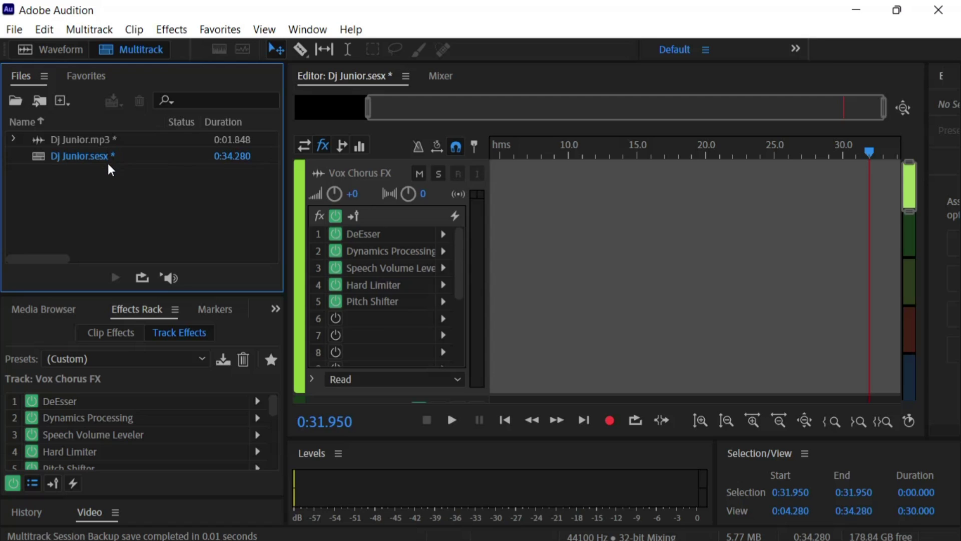
{"action": "left_click", "coordinate": [112, 138]}
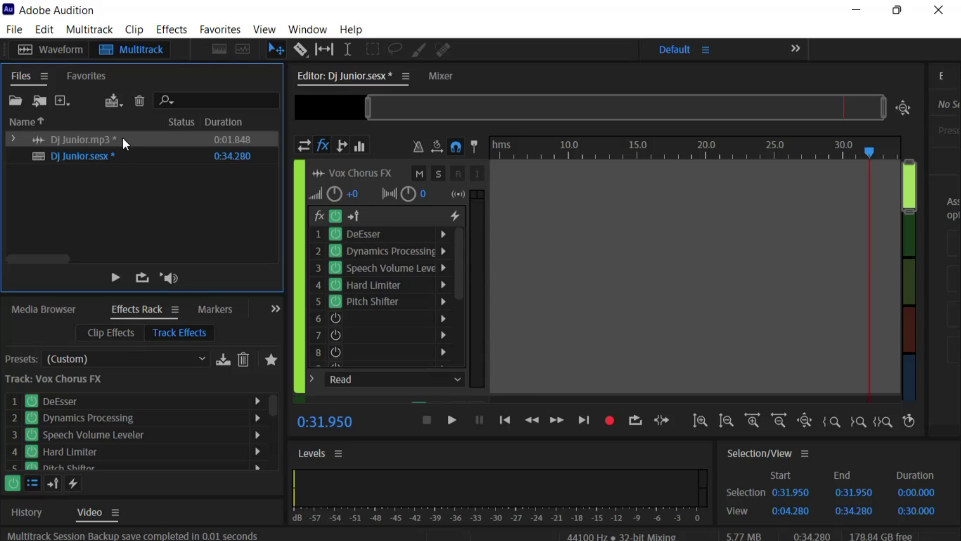
Drop Dj Junior.mp3 onto the Vox Chorus FX track and move the clip to 0:00
{"action": "left_click_drag", "start_coordinate": [122, 139], "coordinate": [495, 189]}
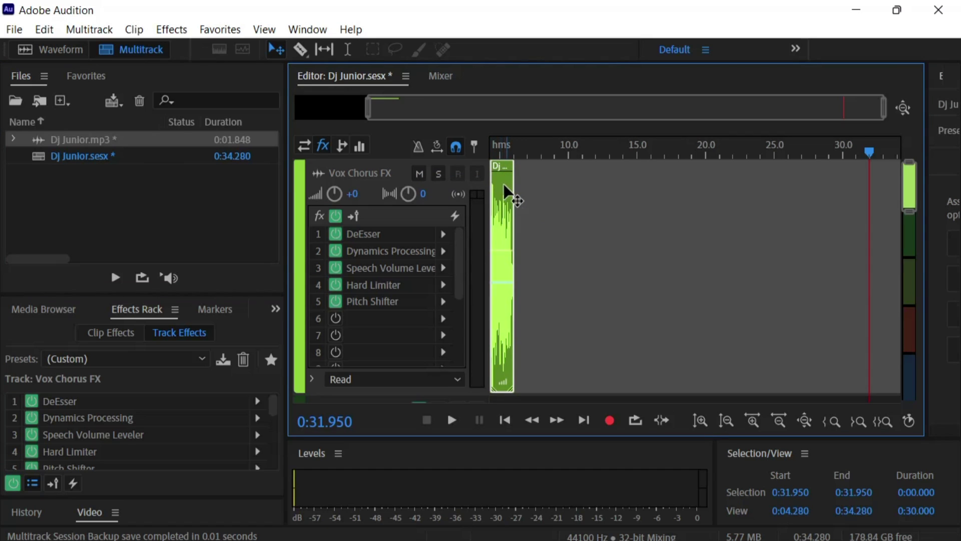
{"action": "left_click_drag", "start_coordinate": [427, 107], "coordinate": [254, 111]}
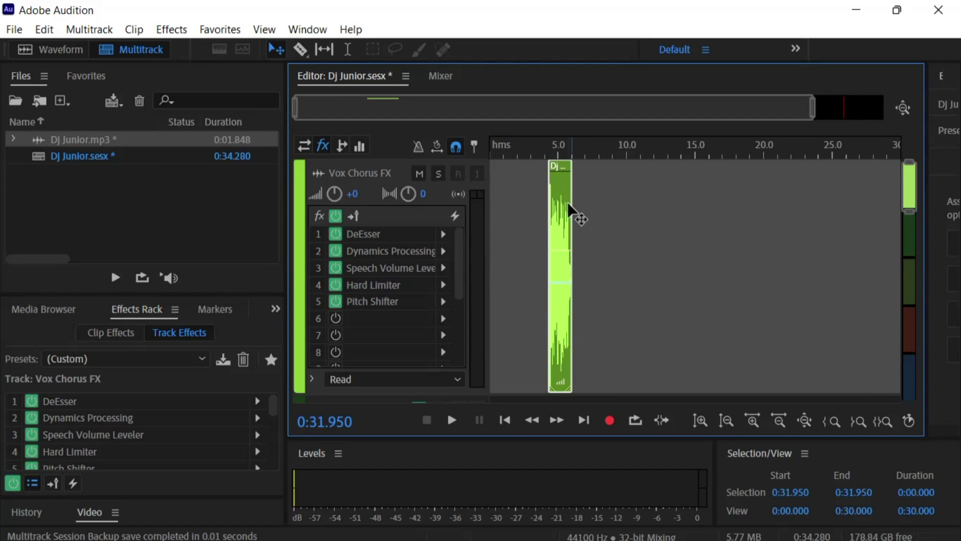
{"action": "left_click_drag", "start_coordinate": [561, 210], "coordinate": [429, 285]}
{"action": "double_click", "coordinate": [460, 108]}
{"action": "scroll", "coordinate": [461, 109], "scroll_direction": "up", "scroll_amount": 5}
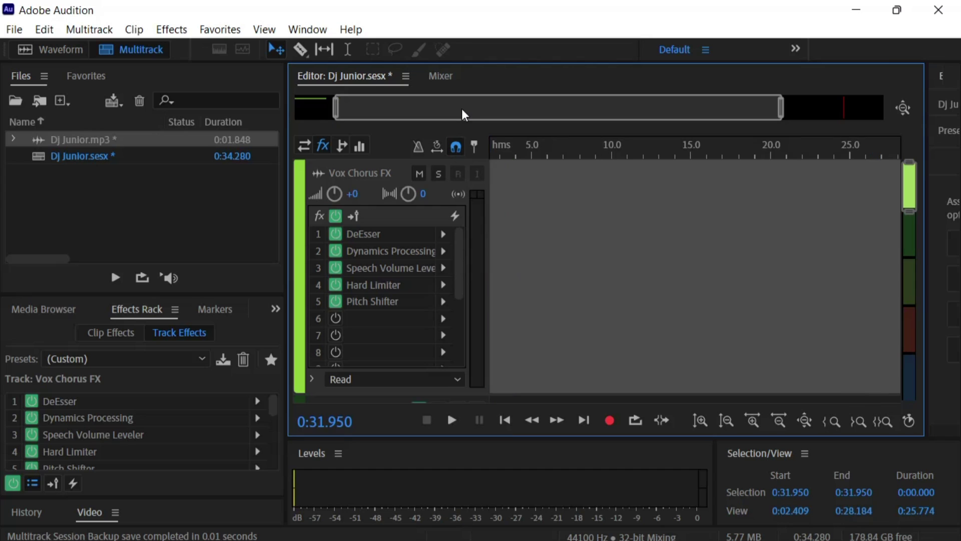
Toggle the DeEsser and Speech Volume Leveler effects and re-enable the Hard Limiter
{"action": "left_click", "coordinate": [338, 233]}
{"action": "left_click", "coordinate": [336, 233]}
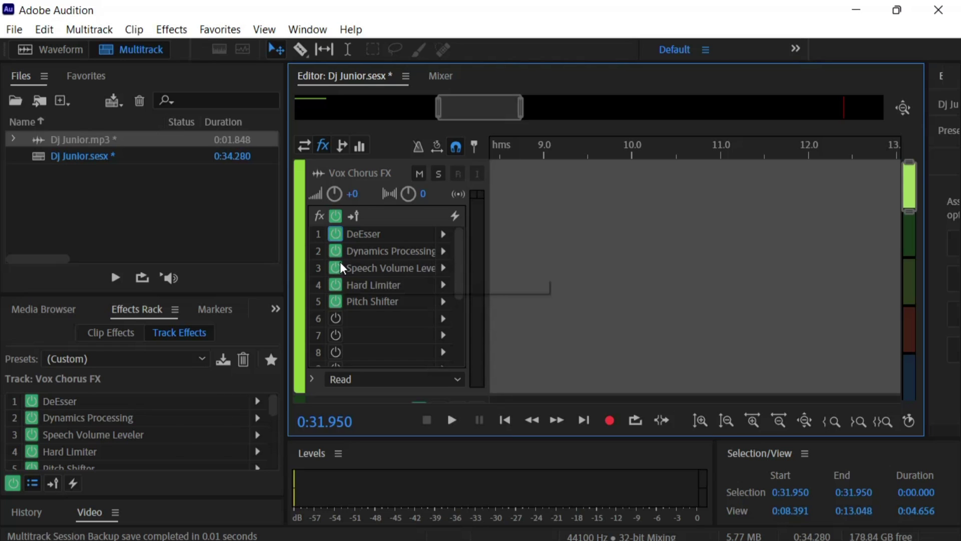
{"action": "left_click", "coordinate": [341, 268]}
{"action": "left_click", "coordinate": [342, 268]}
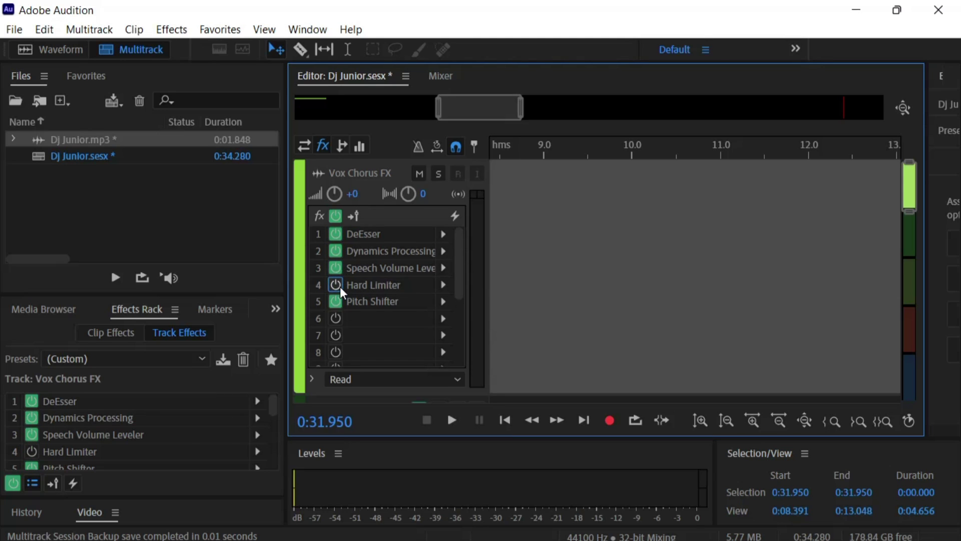
{"action": "left_click", "coordinate": [340, 286]}
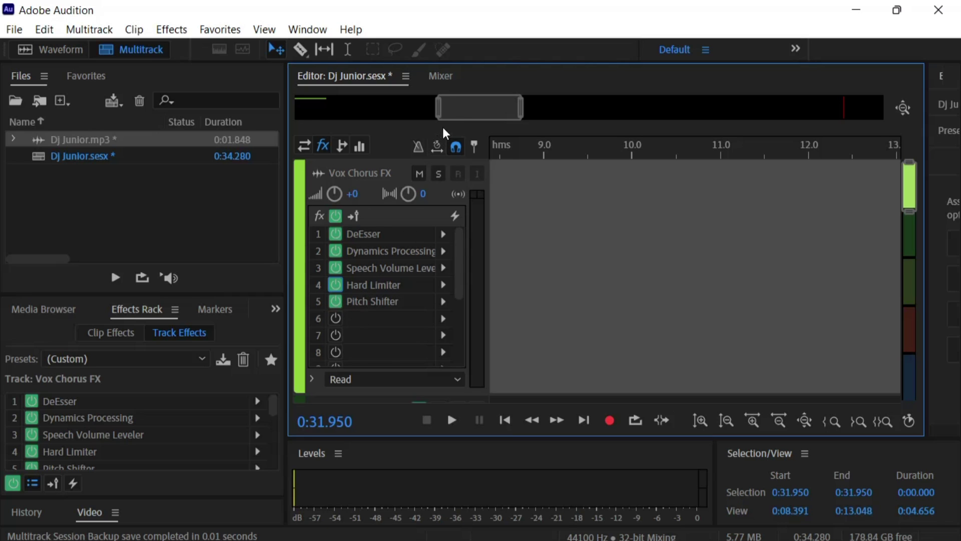
{"action": "left_click_drag", "start_coordinate": [465, 107], "coordinate": [244, 234]}
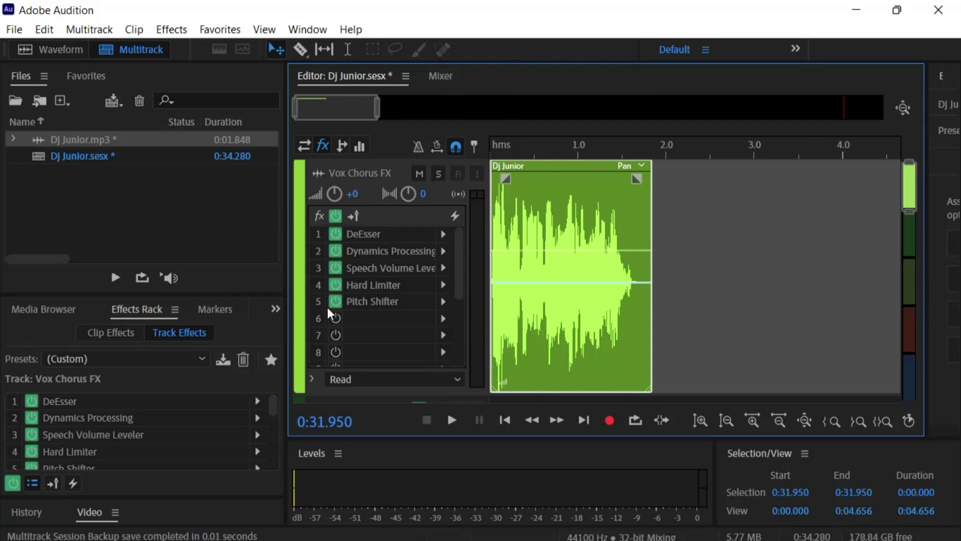
{"action": "scroll", "coordinate": [345, 115], "scroll_direction": "up", "scroll_amount": 3}
{"action": "left_click_drag", "start_coordinate": [345, 116], "coordinate": [293, 133]}
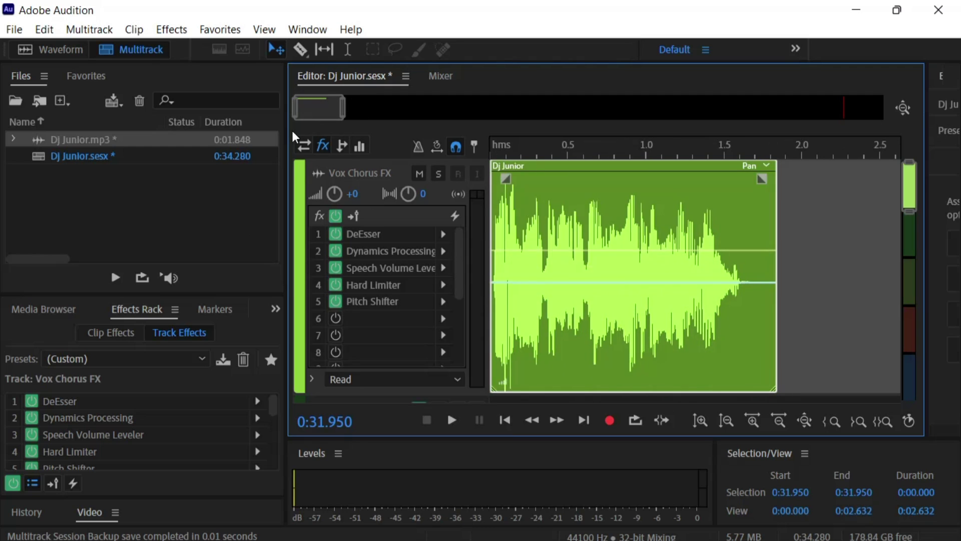
{"action": "scroll", "coordinate": [300, 120], "scroll_direction": "up", "scroll_amount": 4}
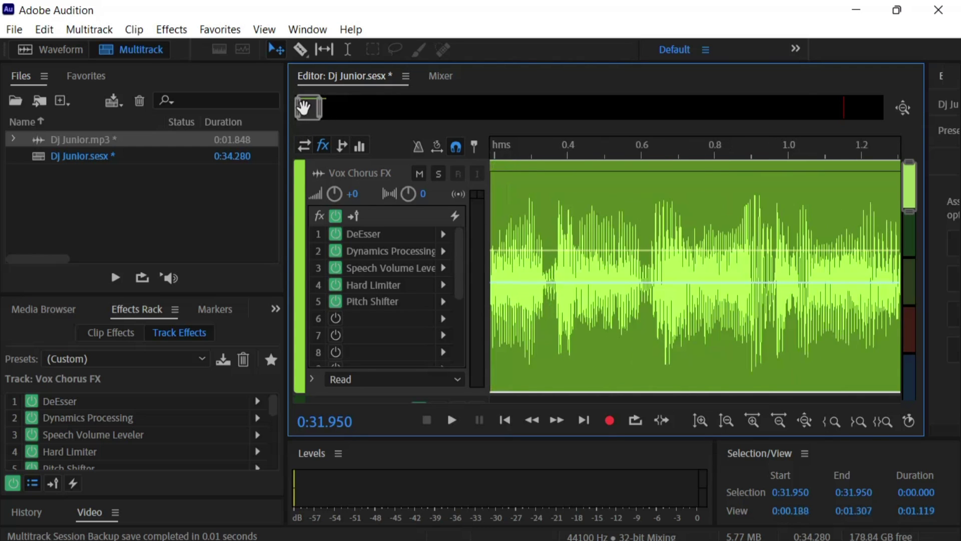
{"action": "scroll", "coordinate": [306, 106], "scroll_direction": "up", "scroll_amount": 2}
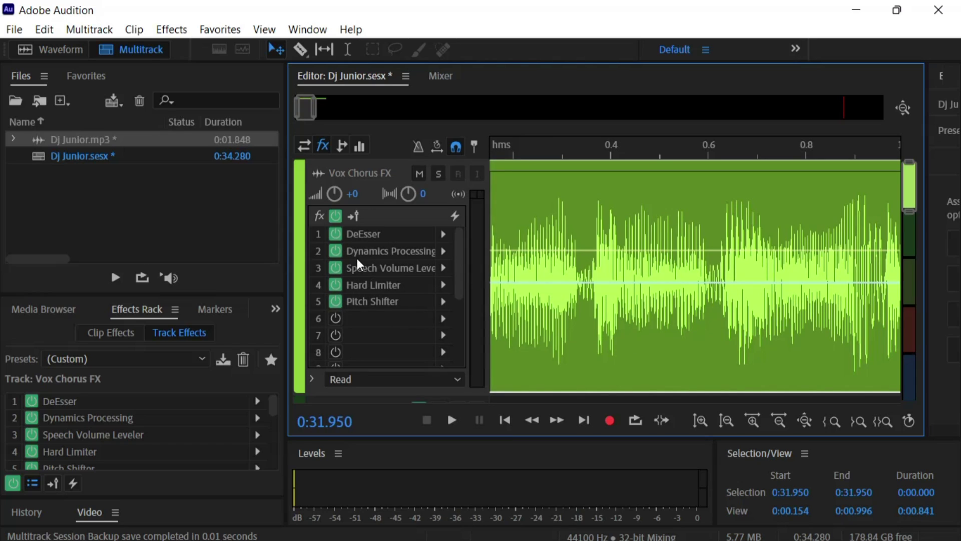
Razor-split the Dj Junior clip at four points along the Vox Chorus FX track
{"action": "left_click", "coordinate": [300, 49]}
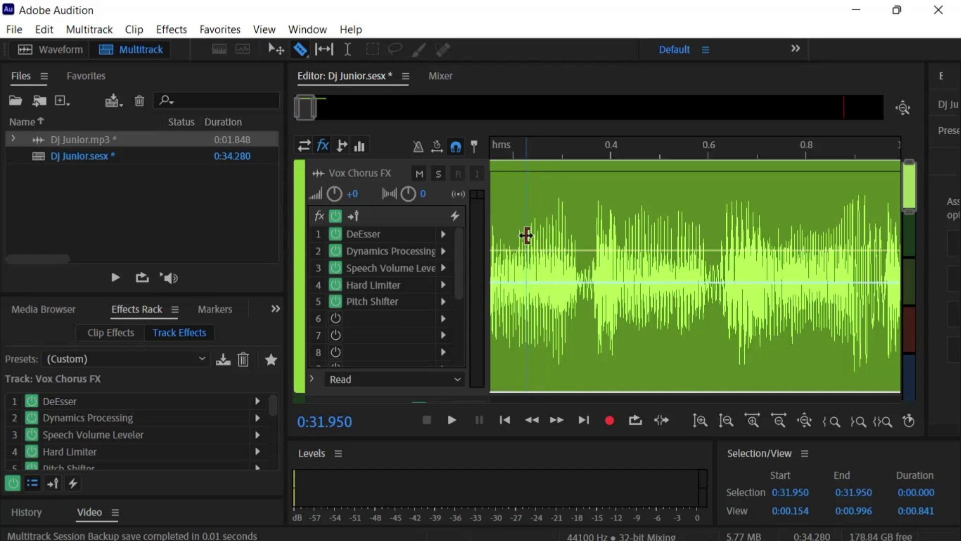
{"action": "left_click", "coordinate": [526, 232]}
{"action": "left_click", "coordinate": [575, 226]}
{"action": "left_click", "coordinate": [632, 218]}
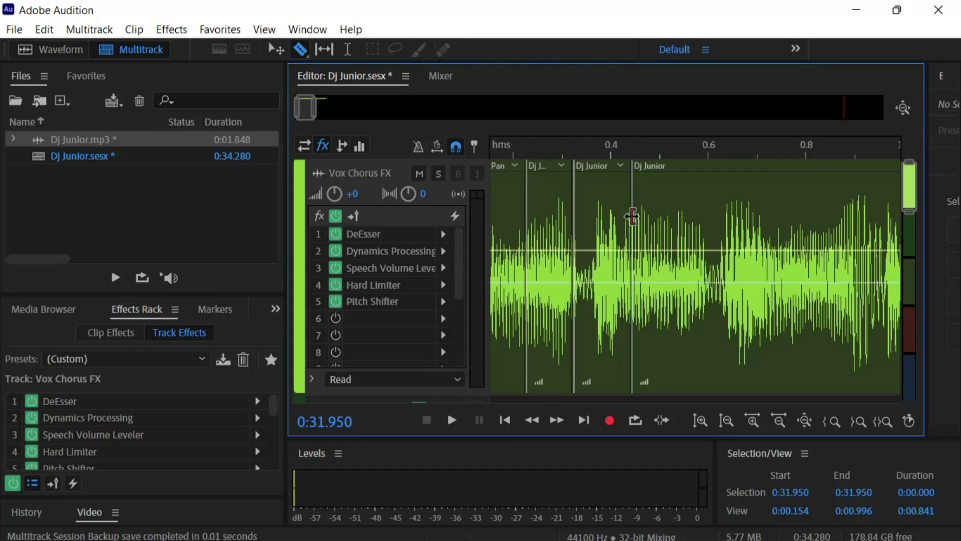
{"action": "left_click", "coordinate": [679, 215]}
Rearrange the clip pieces and ripple-delete the middle piece, sliding the last piece back
{"action": "key", "text": "v"}
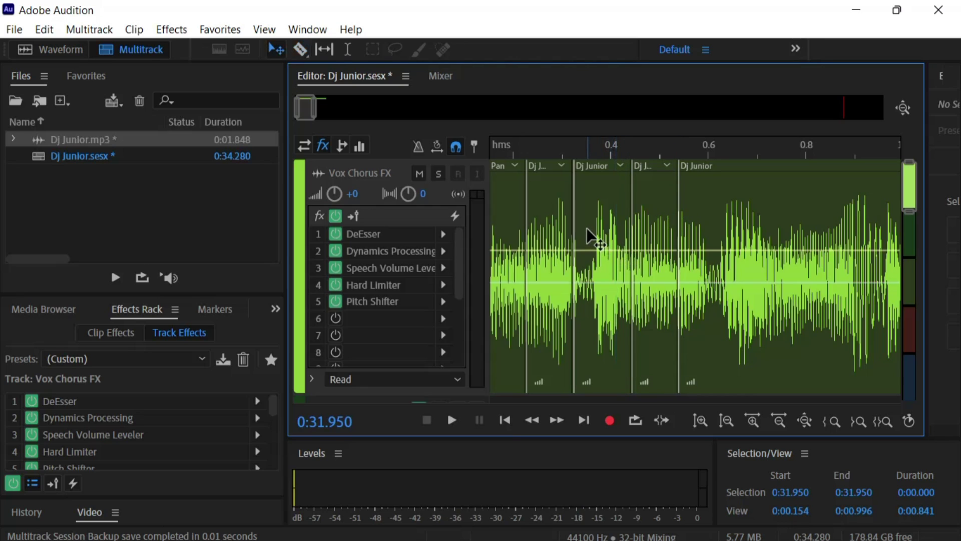
{"action": "left_click_drag", "start_coordinate": [588, 235], "coordinate": [630, 288]}
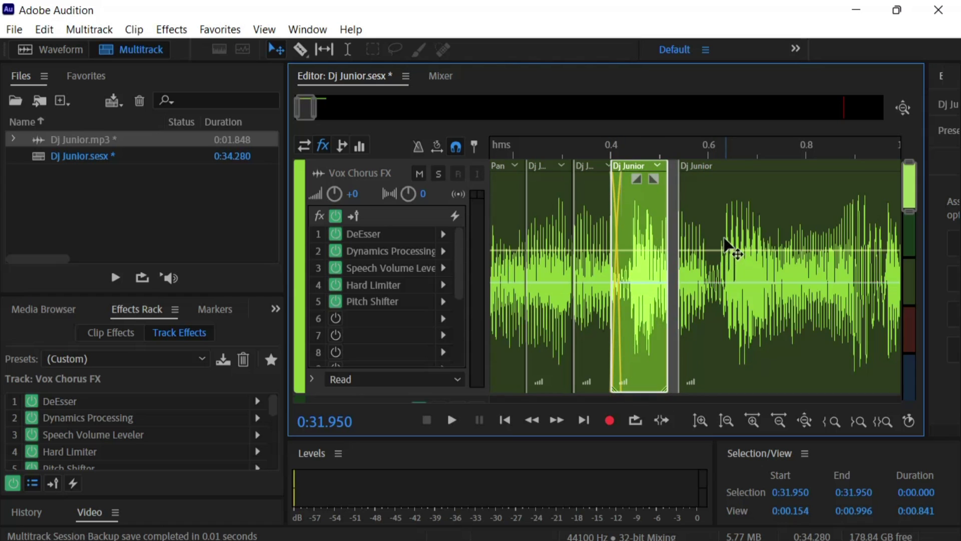
{"action": "left_click_drag", "start_coordinate": [721, 231], "coordinate": [761, 247]}
{"action": "left_click", "coordinate": [656, 247]}
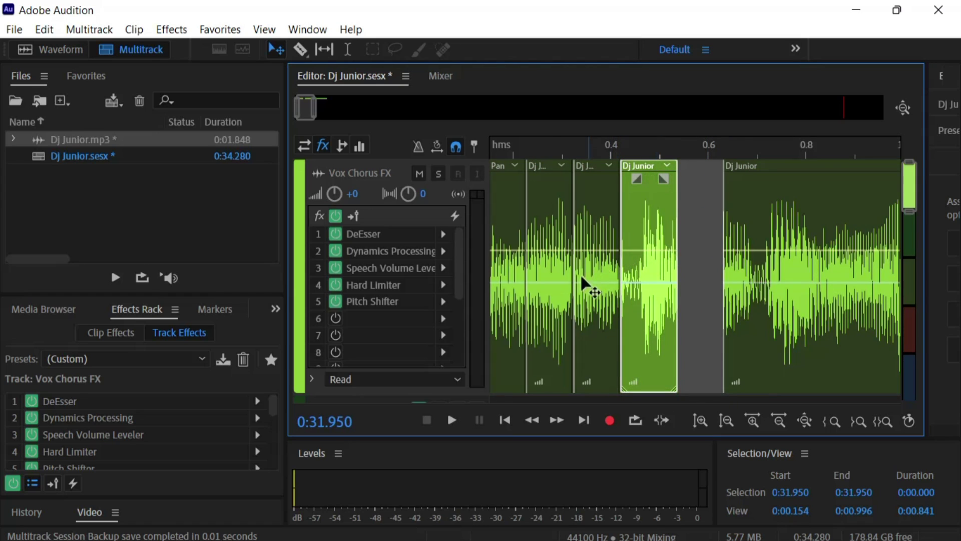
{"action": "right_click", "coordinate": [660, 216]}
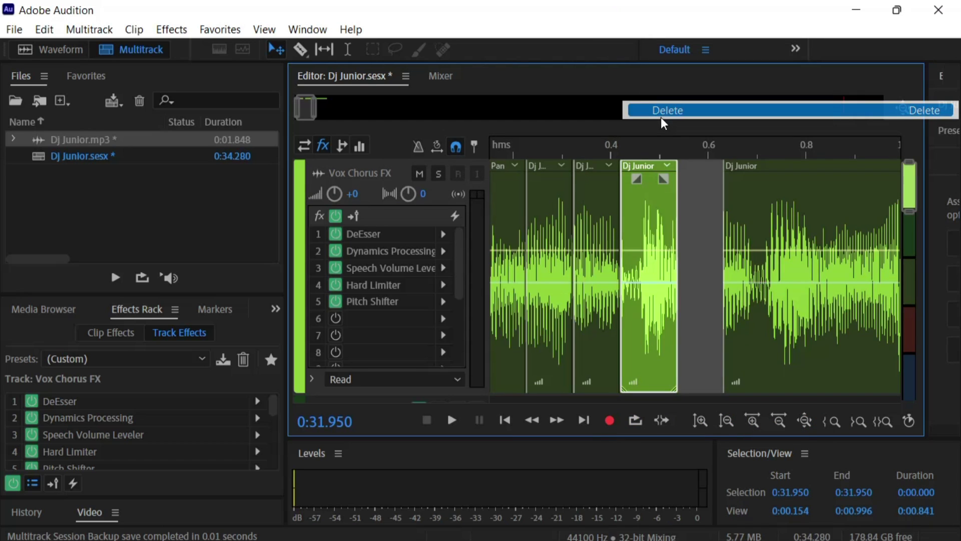
{"action": "left_click", "coordinate": [661, 116]}
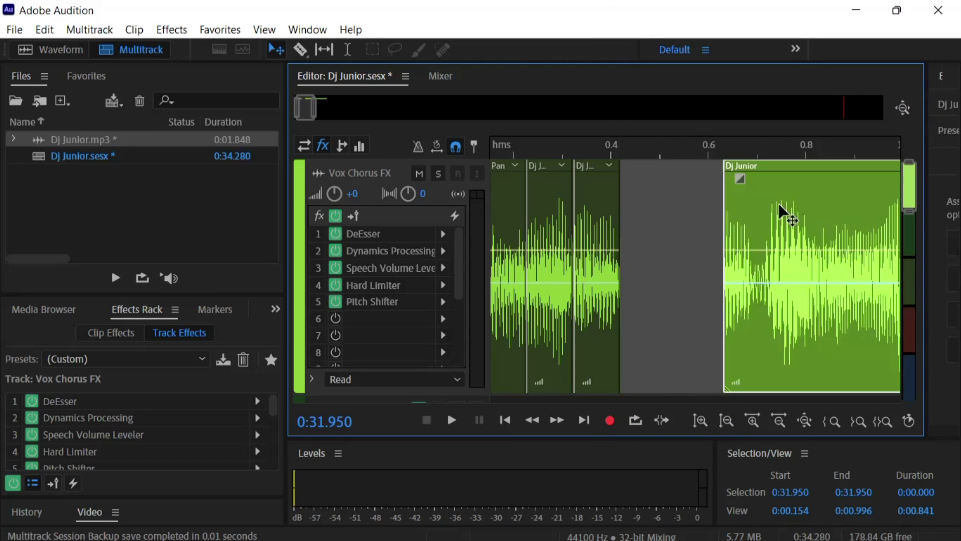
{"action": "left_click_drag", "start_coordinate": [779, 203], "coordinate": [710, 251]}
Select the first three Dj Junior clip pieces together
{"action": "left_click", "coordinate": [608, 238]}
{"action": "left_click", "coordinate": [565, 234]}
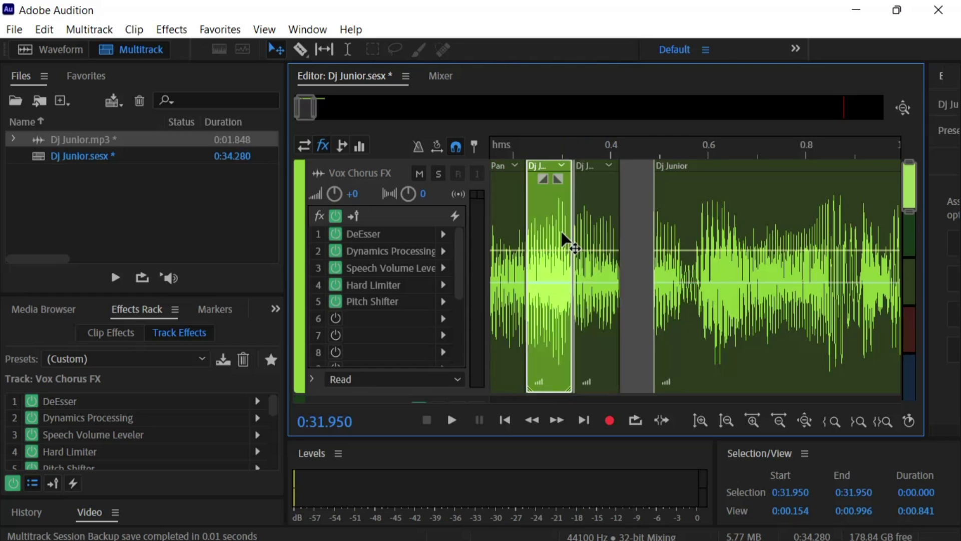
{"action": "left_click", "coordinate": [491, 228]}
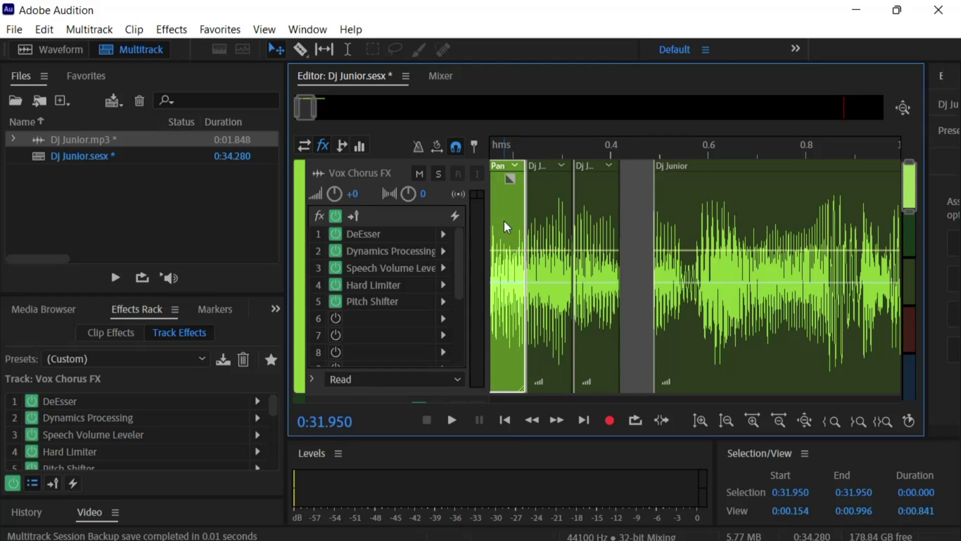
{"action": "left_click", "coordinate": [544, 217], "text": "ctrl"}
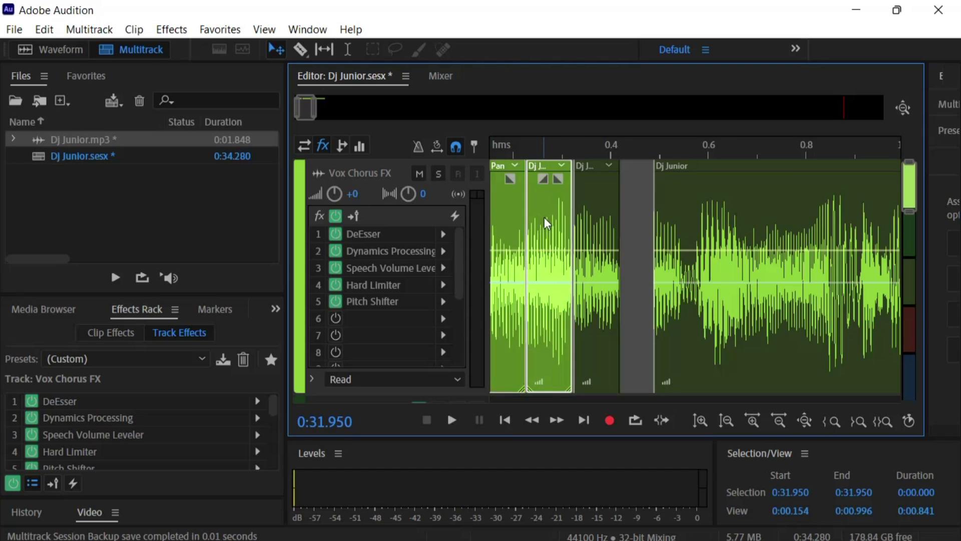
{"action": "left_click", "coordinate": [591, 239], "text": "ctrl"}
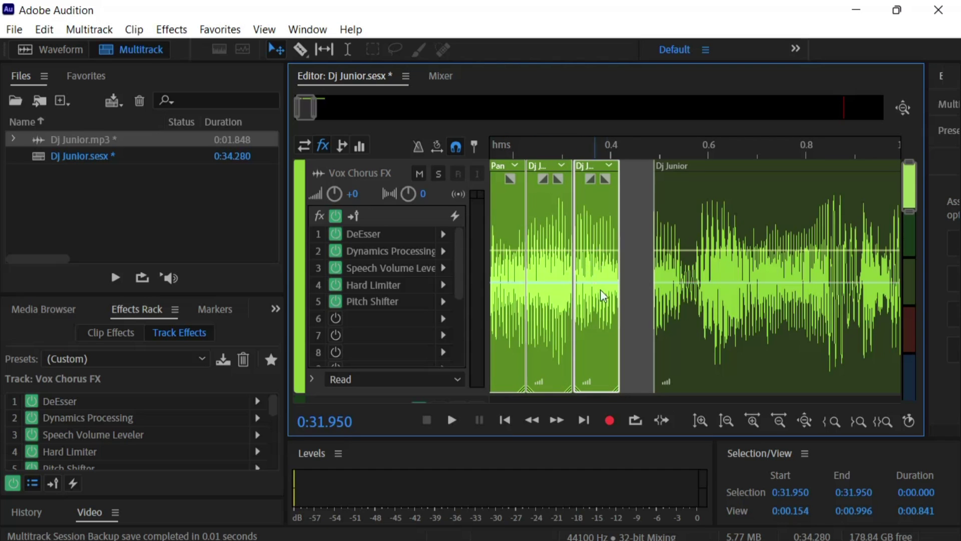
Merge the three selected pieces, then merge all Dj Junior pieces into one clip
{"action": "right_click", "coordinate": [593, 208]}
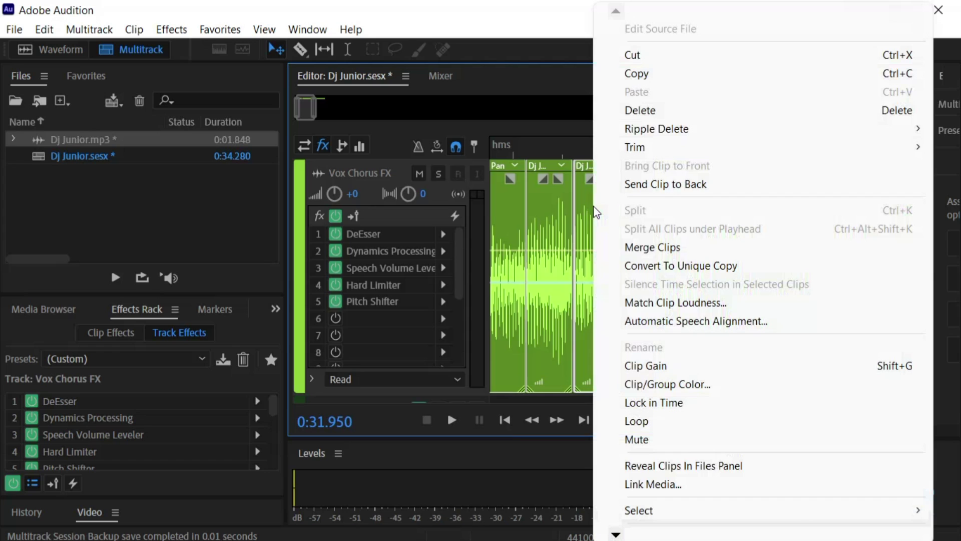
{"action": "left_click", "coordinate": [649, 248]}
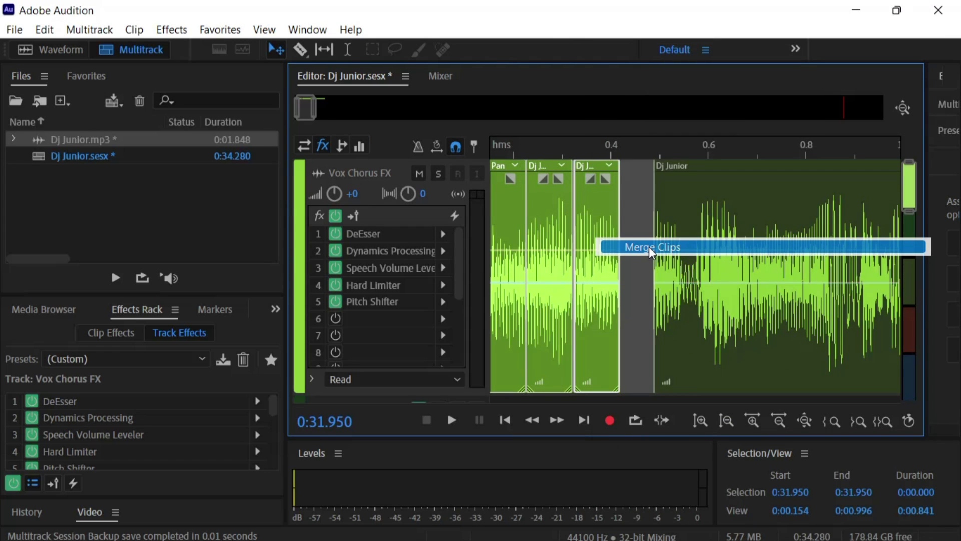
{"action": "left_click", "coordinate": [683, 235]}
{"action": "right_click", "coordinate": [684, 235]}
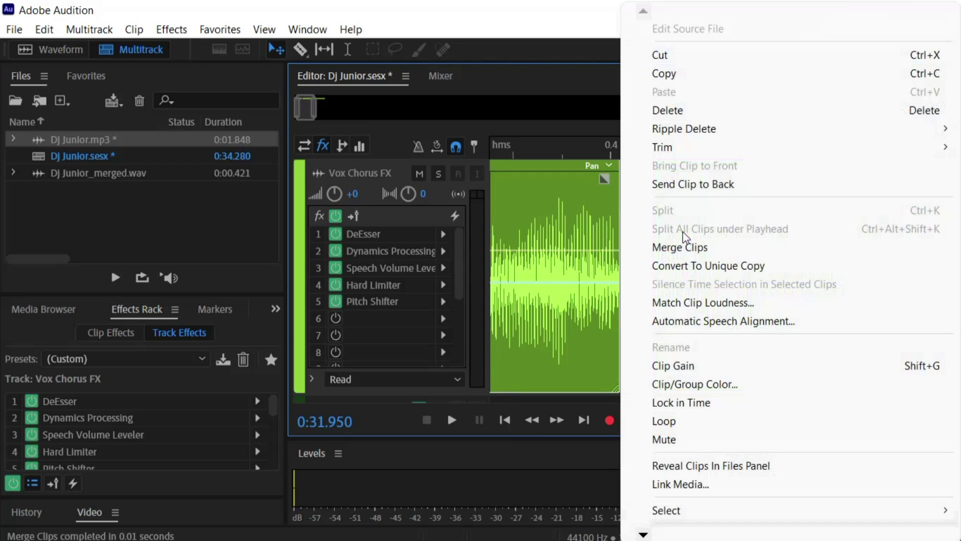
{"action": "left_click", "coordinate": [683, 249]}
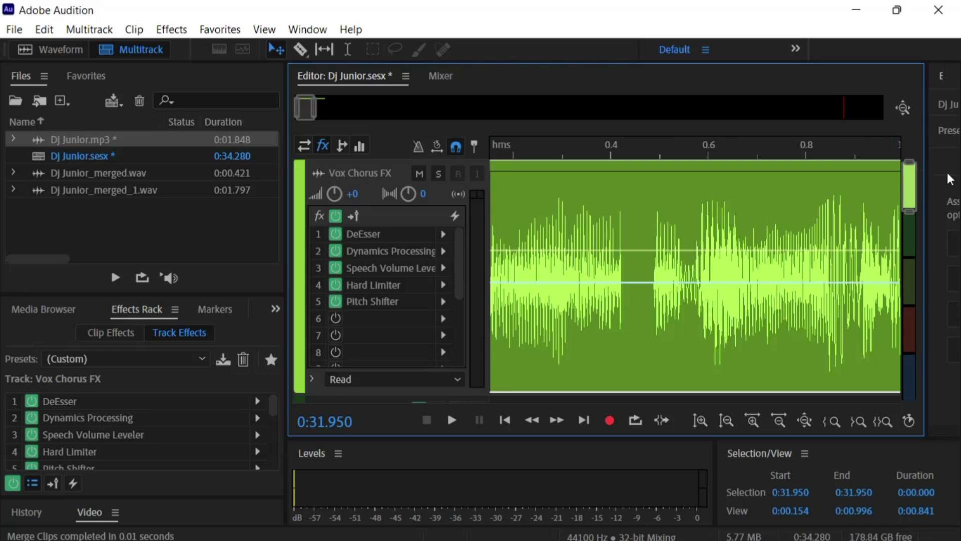
{"action": "left_click_drag", "start_coordinate": [906, 175], "coordinate": [933, 216]}
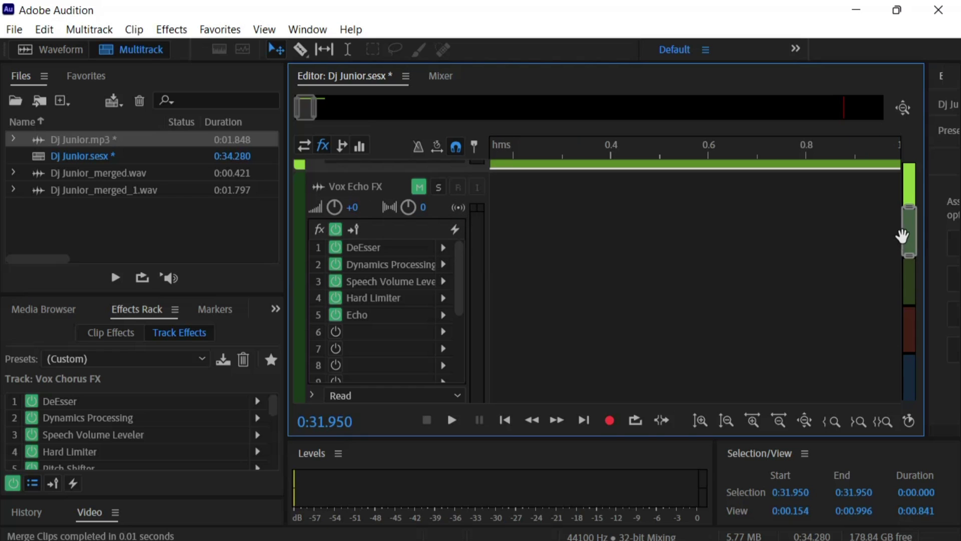
Unmute the Music track and the Vox Flanger FX track
{"action": "scroll", "coordinate": [907, 238], "scroll_direction": "down", "scroll_amount": 1}
{"action": "scroll", "coordinate": [907, 238], "scroll_direction": "down", "scroll_amount": 3}
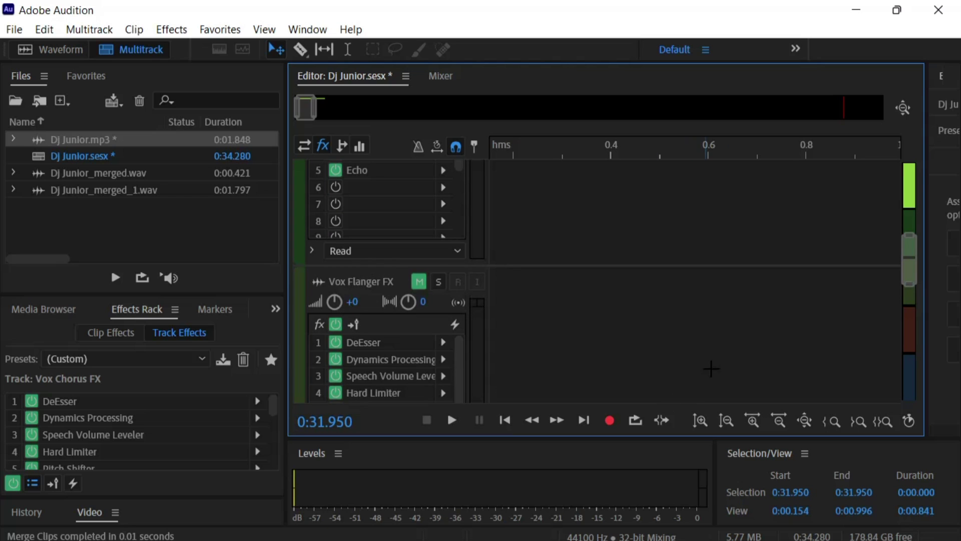
{"action": "left_click_drag", "start_coordinate": [906, 263], "coordinate": [923, 318]}
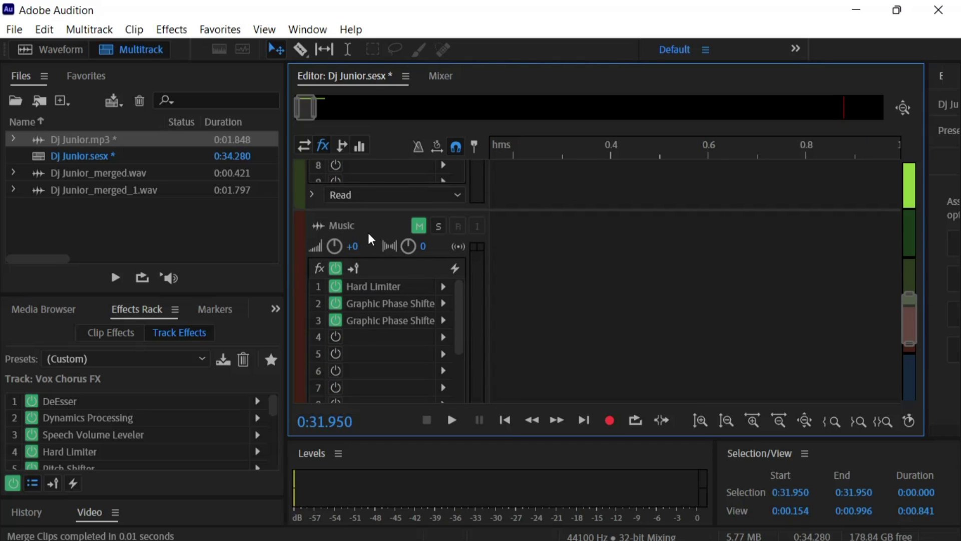
{"action": "left_click", "coordinate": [418, 226]}
{"action": "left_click_drag", "start_coordinate": [900, 315], "coordinate": [903, 262]}
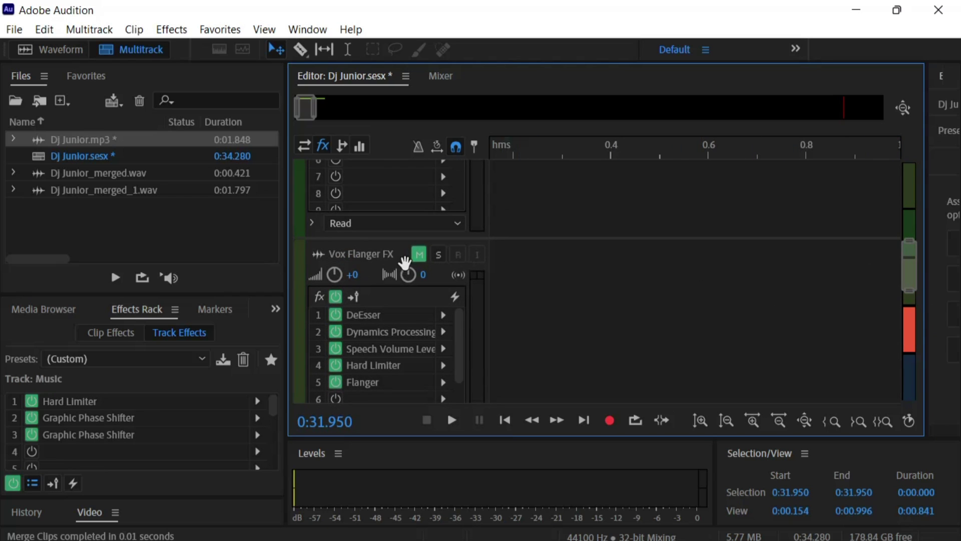
{"action": "left_click", "coordinate": [418, 254]}
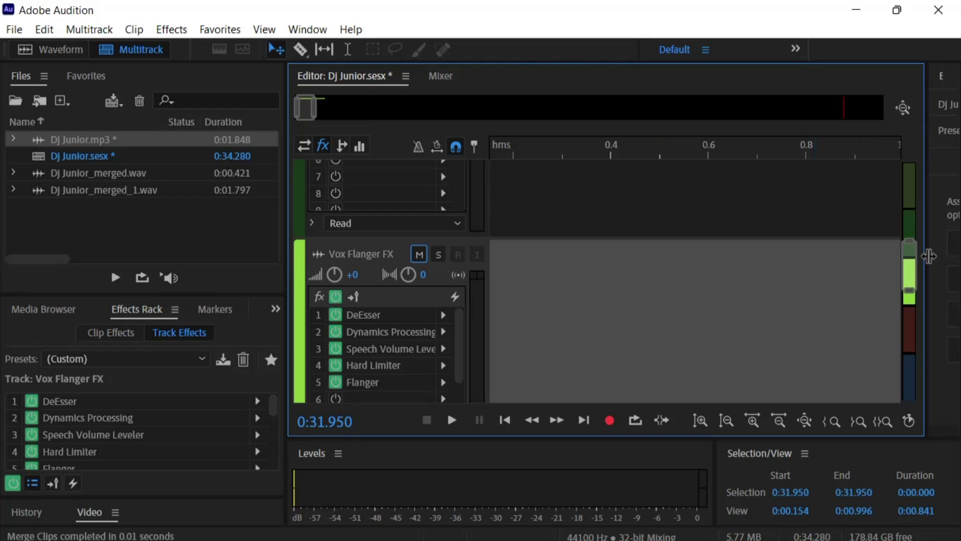
Unmute the Vox Echo FX track and place Dj Junior.mp3 on it
{"action": "left_click_drag", "start_coordinate": [903, 270], "coordinate": [903, 220]}
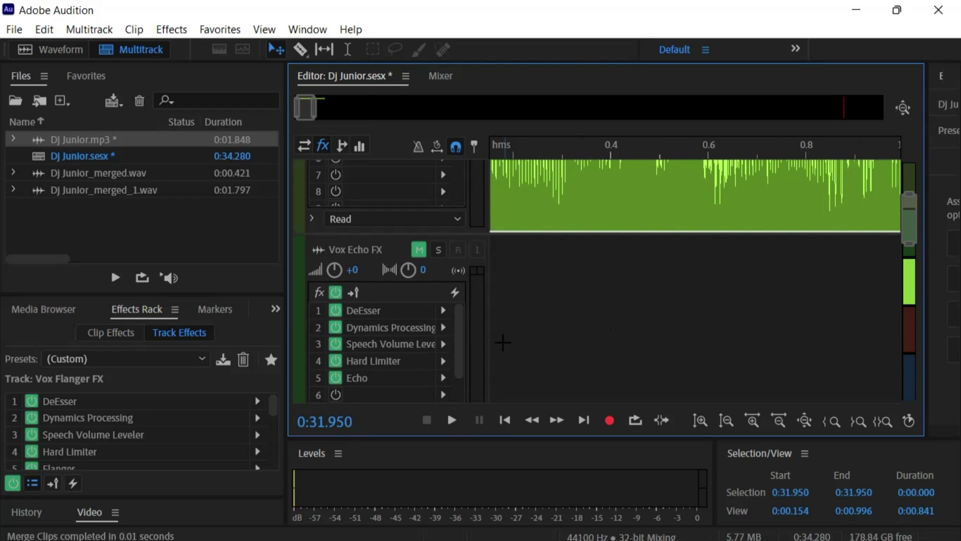
{"action": "left_click", "coordinate": [429, 269]}
{"action": "left_click", "coordinate": [421, 252]}
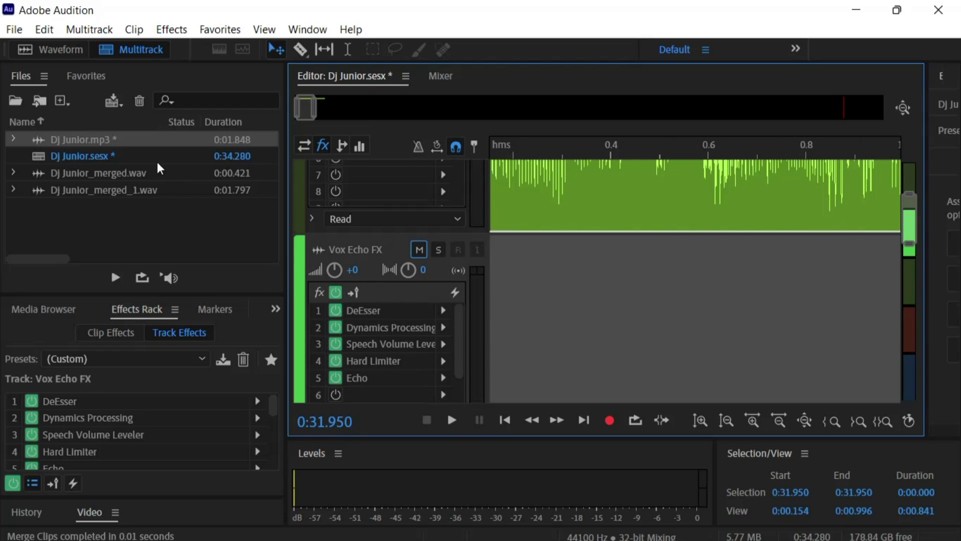
{"action": "left_click_drag", "start_coordinate": [98, 142], "coordinate": [474, 338]}
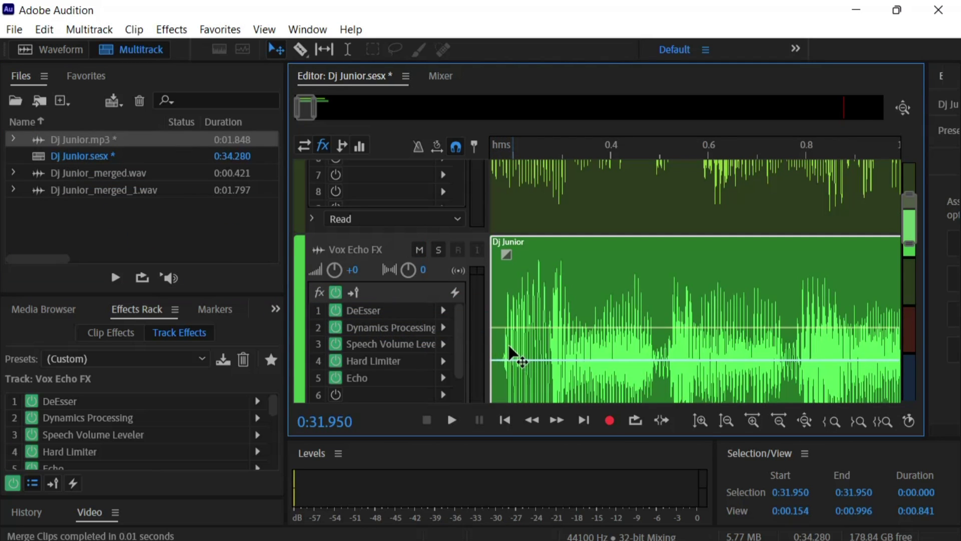
Add Dj Junior.mp3 to the Vox Flanger FX track and mute Vox Echo FX again
{"action": "left_click_drag", "start_coordinate": [909, 223], "coordinate": [909, 273]}
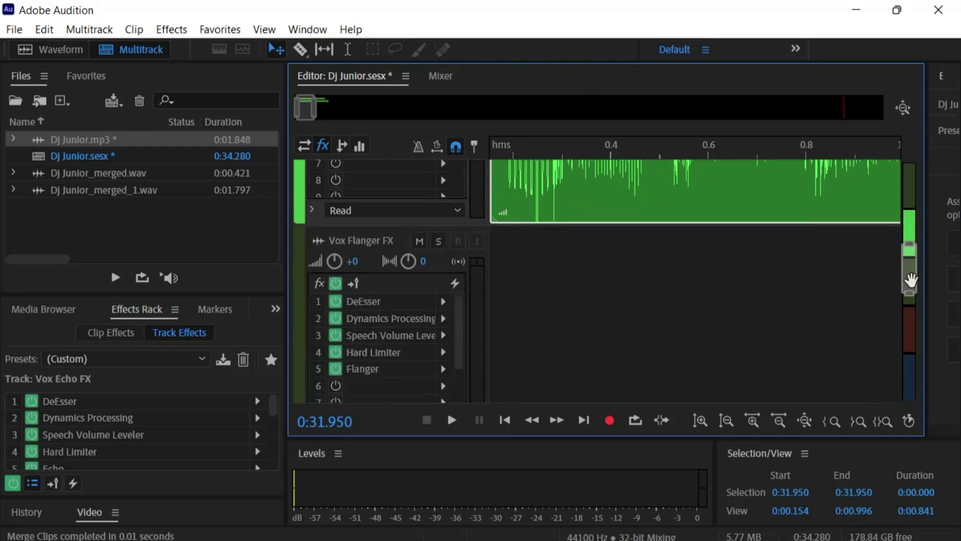
{"action": "left_click_drag", "start_coordinate": [110, 144], "coordinate": [482, 343]}
{"action": "scroll", "coordinate": [676, 347], "scroll_direction": "up", "scroll_amount": 5}
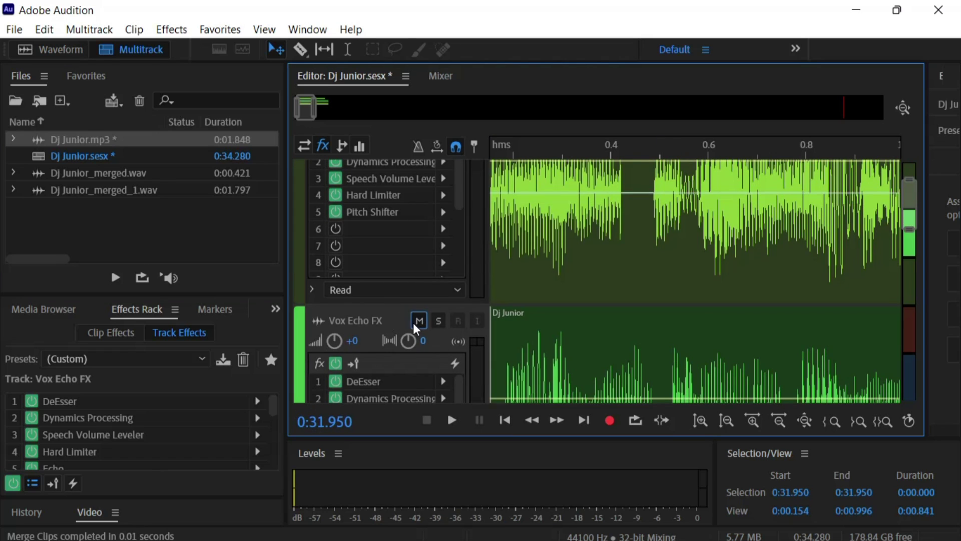
{"action": "left_click", "coordinate": [419, 320]}
{"action": "scroll", "coordinate": [509, 377], "scroll_direction": "down", "scroll_amount": 2}
Select the time range from 0.000 to 1.630 s over the Dj Junior clip
{"action": "scroll", "coordinate": [504, 369], "scroll_direction": "up", "scroll_amount": 3}
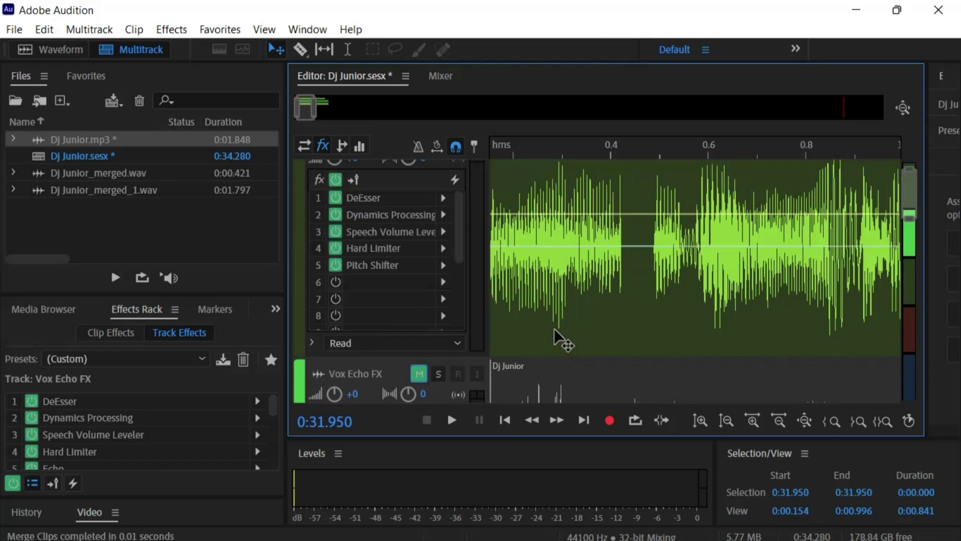
{"action": "scroll", "coordinate": [554, 328], "scroll_direction": "down", "scroll_amount": 1}
{"action": "scroll", "coordinate": [690, 263], "scroll_direction": "up", "scroll_amount": 3}
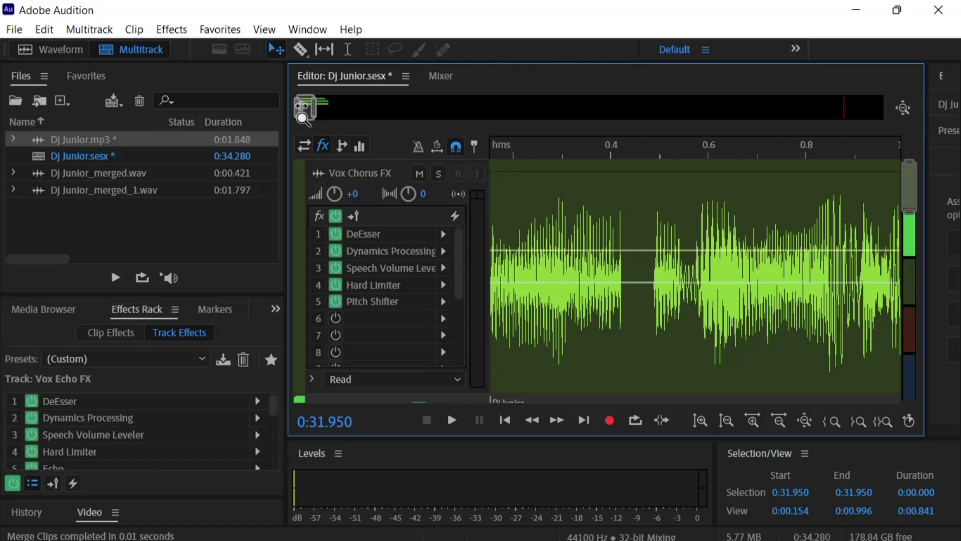
{"action": "left_click_drag", "start_coordinate": [301, 108], "coordinate": [334, 114]}
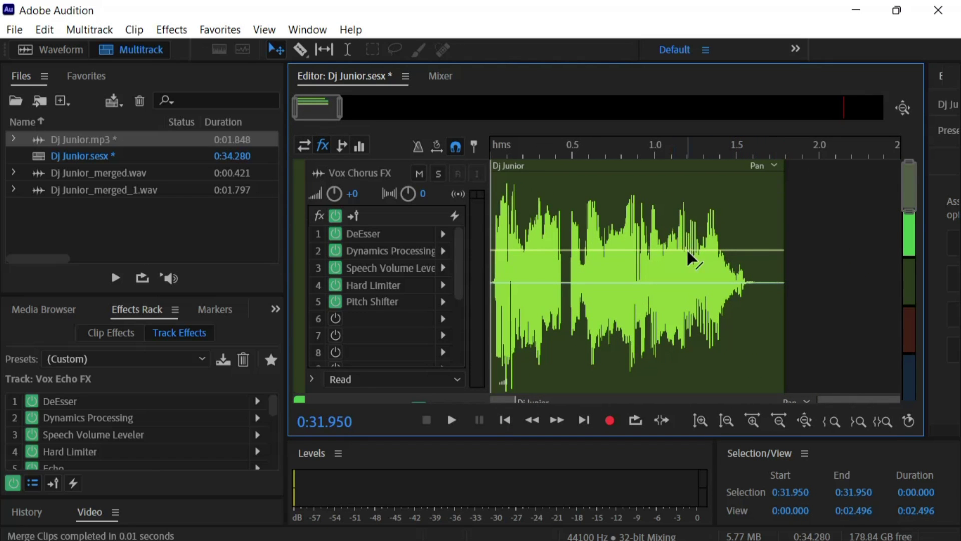
{"action": "left_click", "coordinate": [742, 153]}
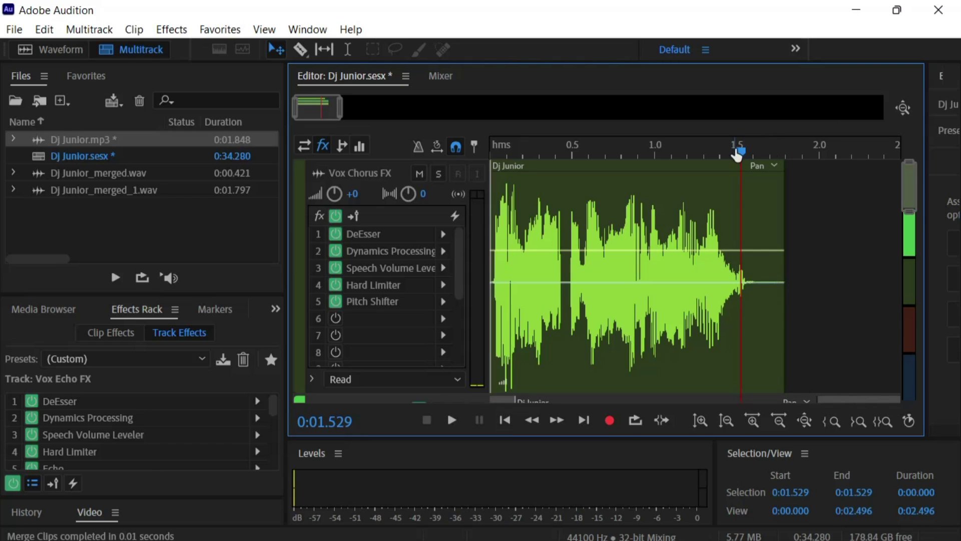
{"action": "left_click_drag", "start_coordinate": [737, 155], "coordinate": [759, 156]}
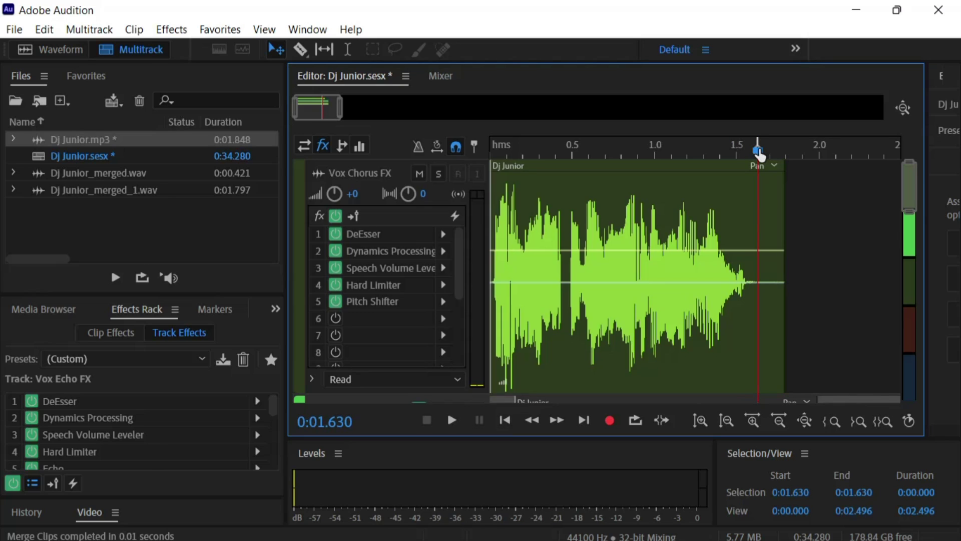
{"action": "key", "text": "shift+Left"}
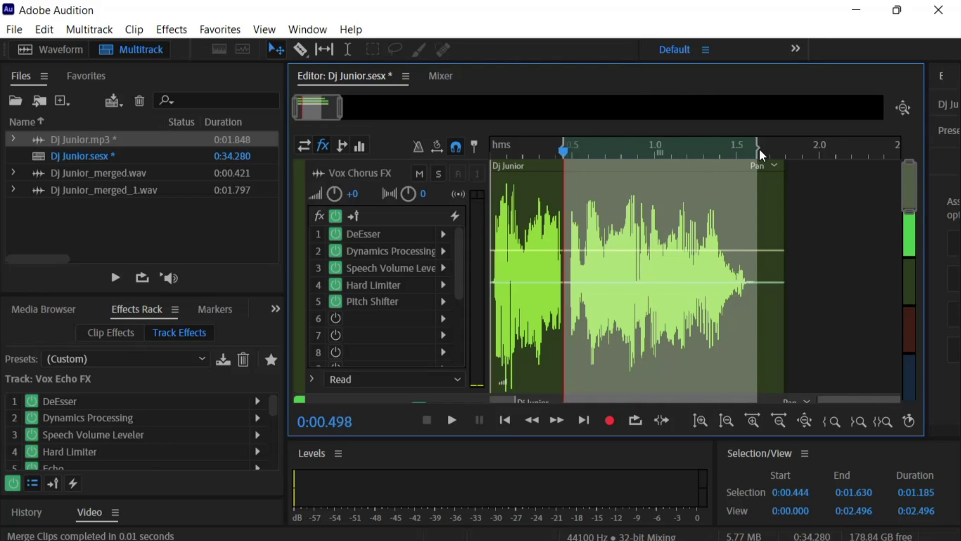
{"action": "key", "text": "shift+Left"}
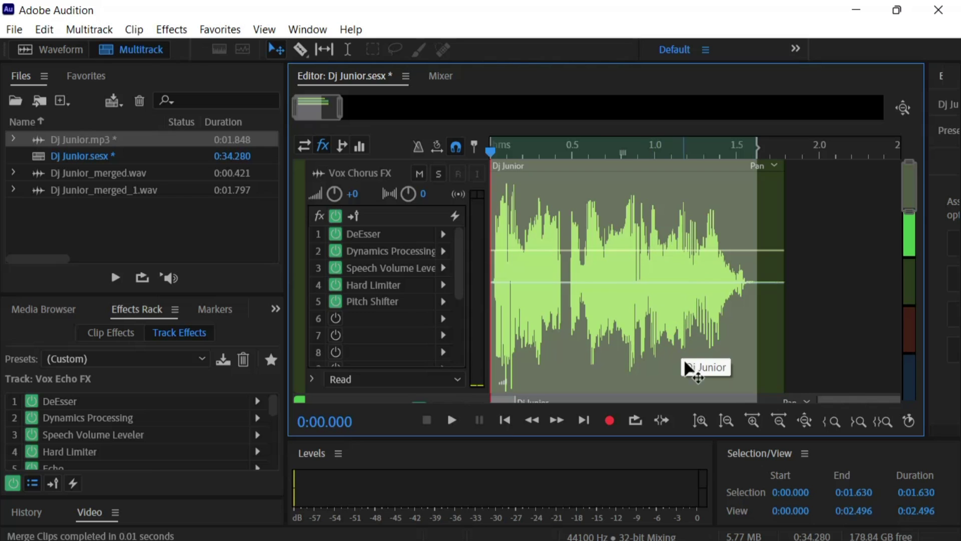
Open Export Multitrack Mixdown for the time selection and select the output file name
{"action": "left_click", "coordinate": [16, 30]}
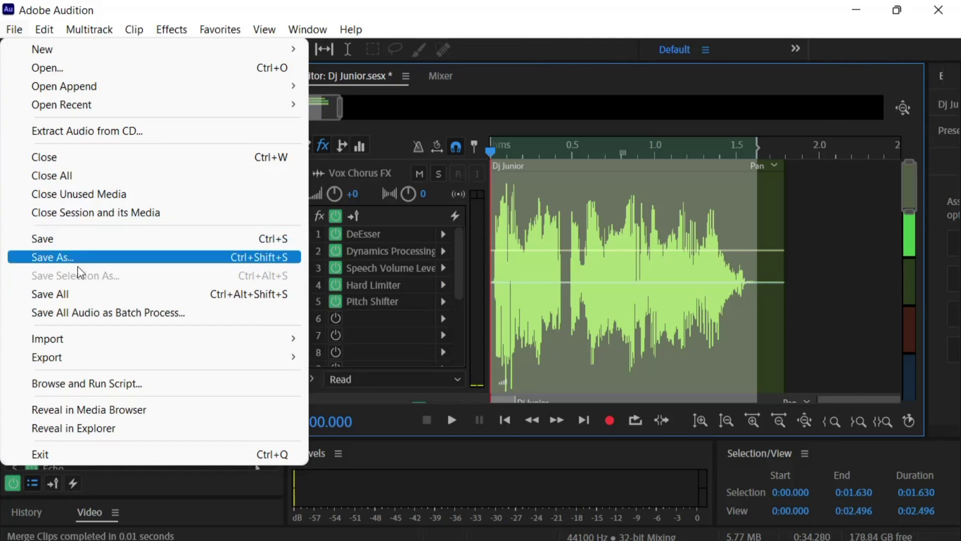
{"action": "mouse_move", "coordinate": [93, 361]}
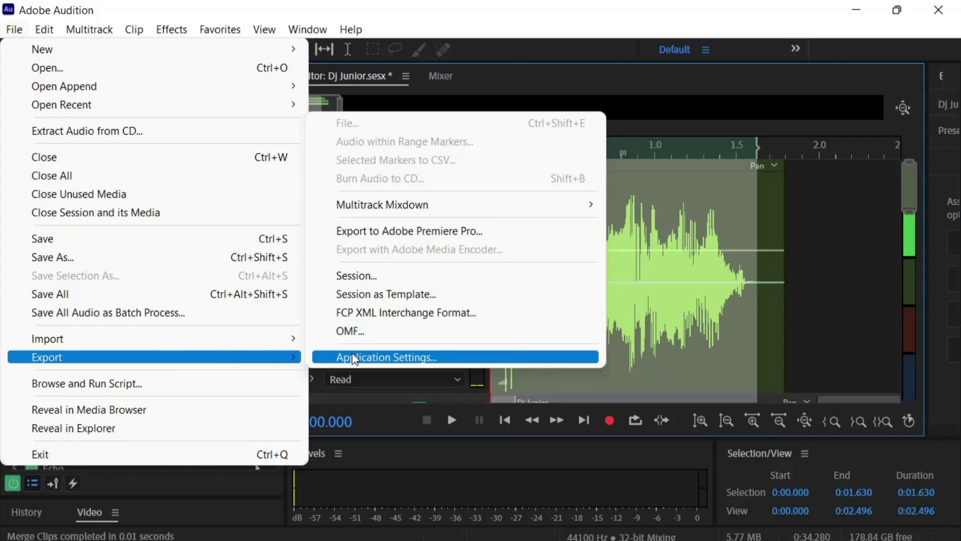
{"action": "mouse_move", "coordinate": [421, 206]}
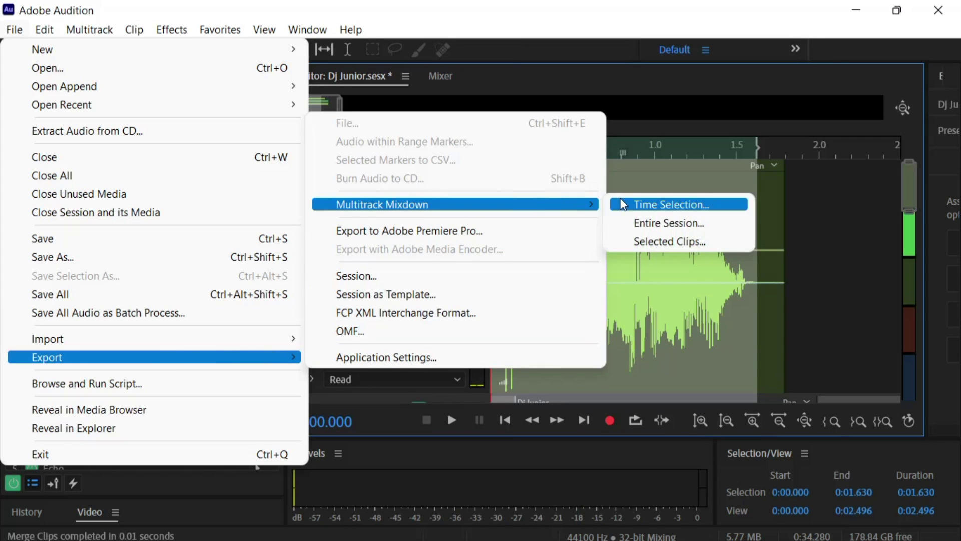
{"action": "left_click", "coordinate": [655, 203]}
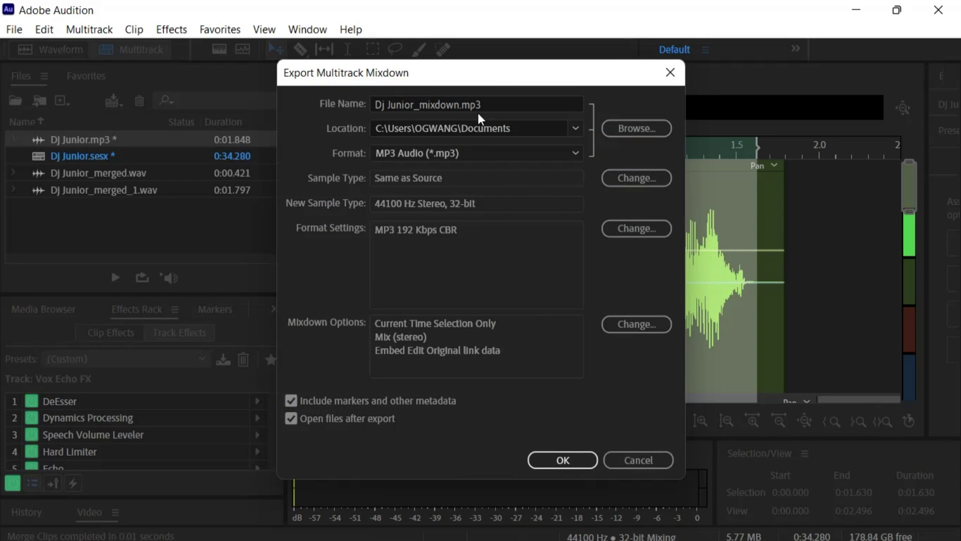
{"action": "left_click", "coordinate": [486, 105]}
{"action": "left_click_drag", "start_coordinate": [483, 104], "coordinate": [307, 128]}
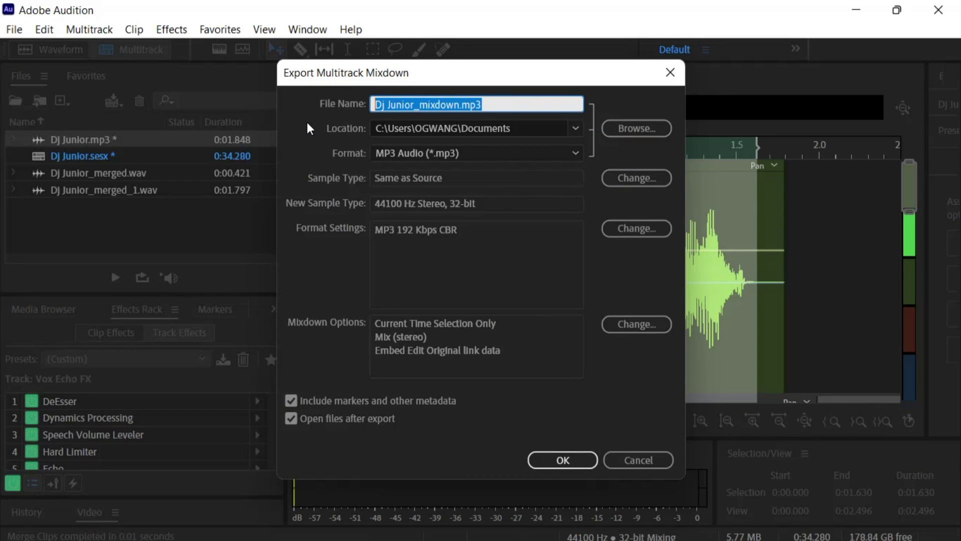
Export the time-selection mixdown as Dj Junior done.mp3 in MP3 format to Documents
{"action": "left_click", "coordinate": [645, 131]}
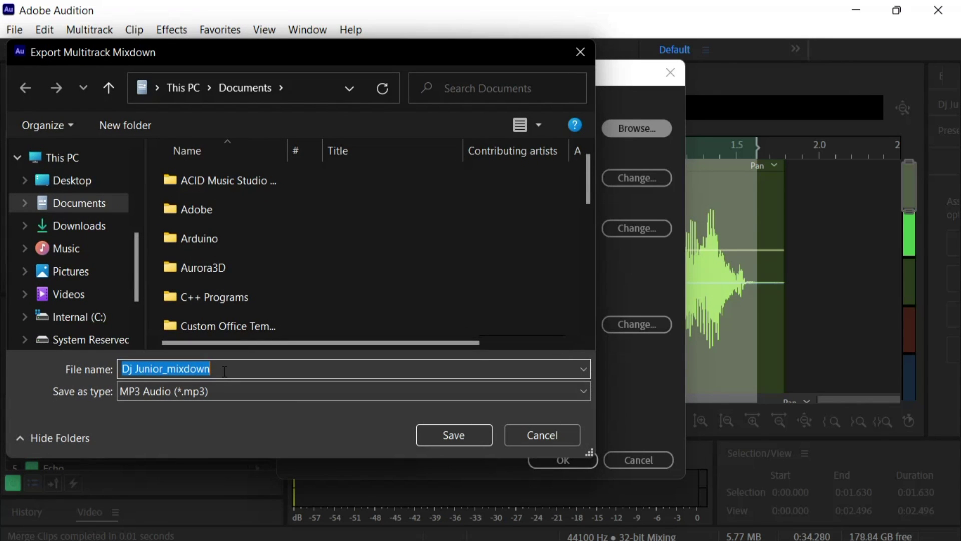
{"action": "type", "text": "Dj"}
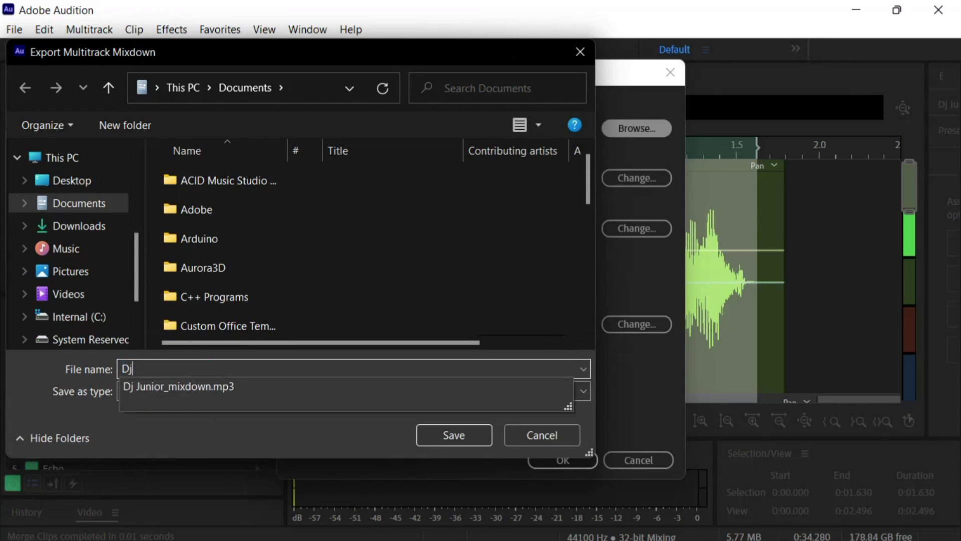
{"action": "type", "text": " Junior done"}
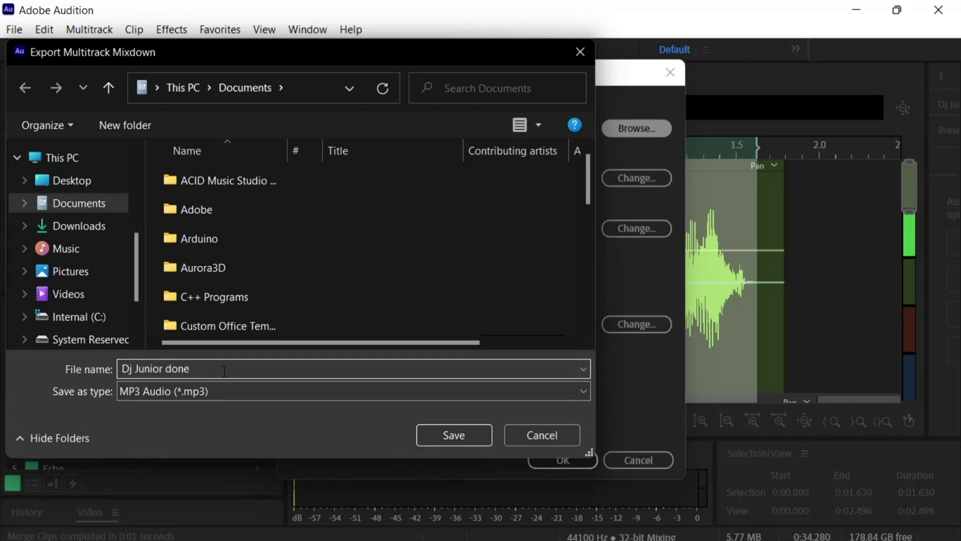
{"action": "left_click", "coordinate": [225, 393]}
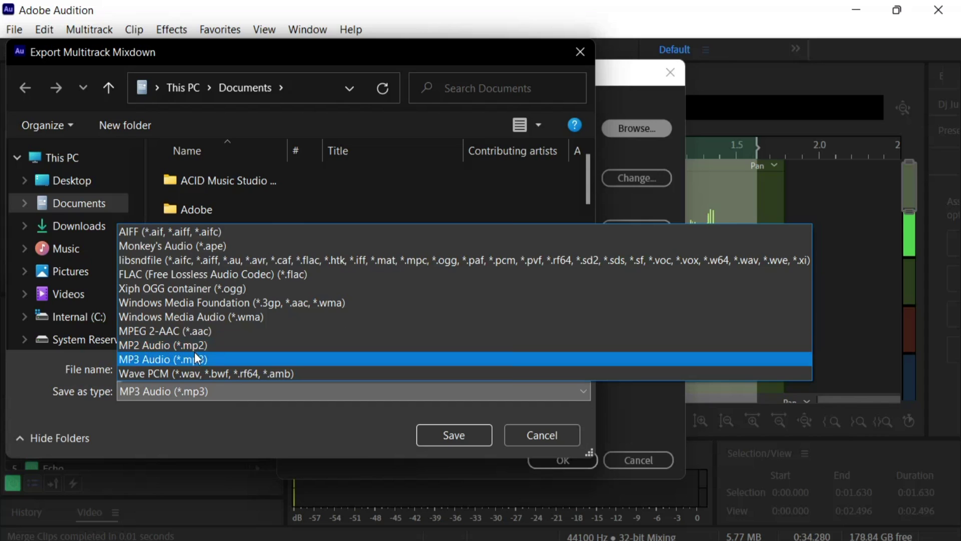
{"action": "left_click", "coordinate": [194, 356]}
{"action": "left_click", "coordinate": [440, 437]}
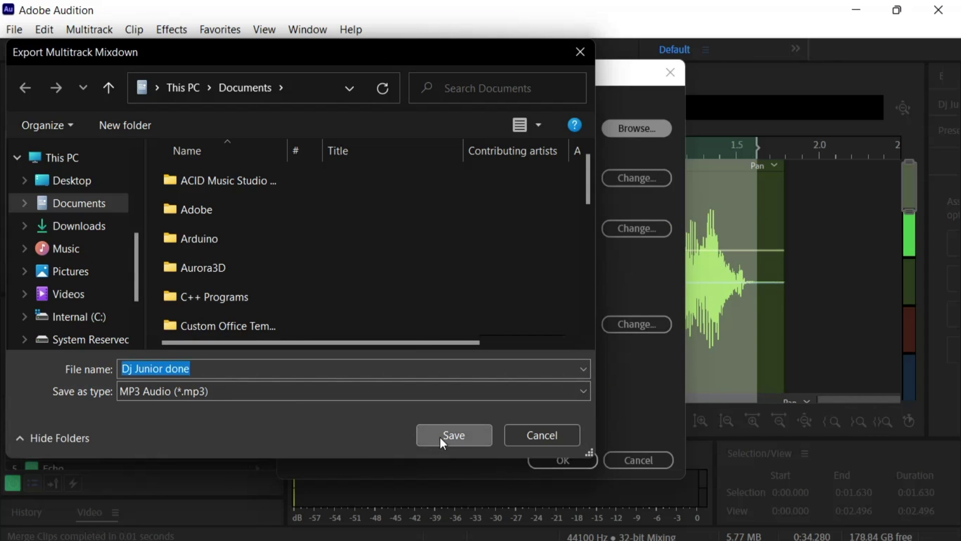
{"action": "left_click", "coordinate": [546, 462]}
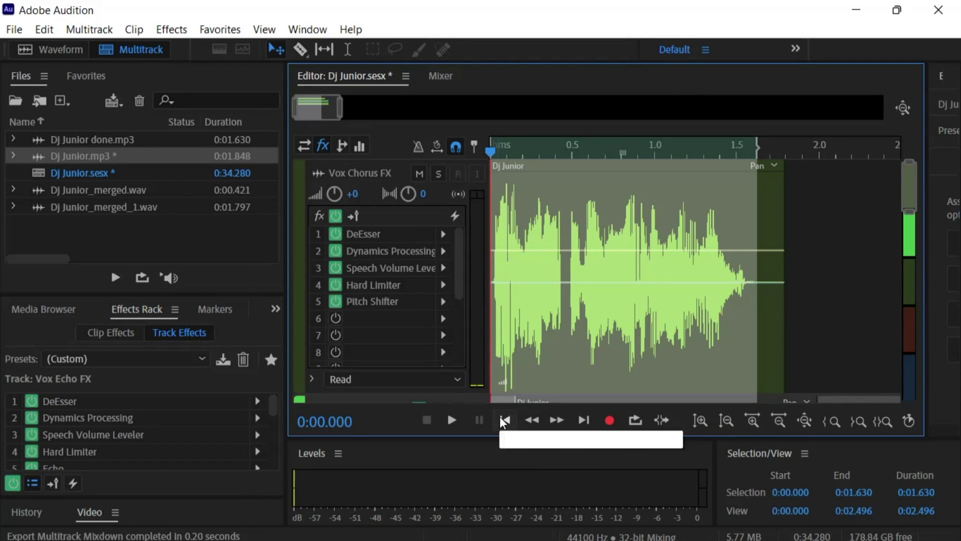
Minimize Audition and restore it from the taskbar
{"action": "left_click", "coordinate": [855, 11]}
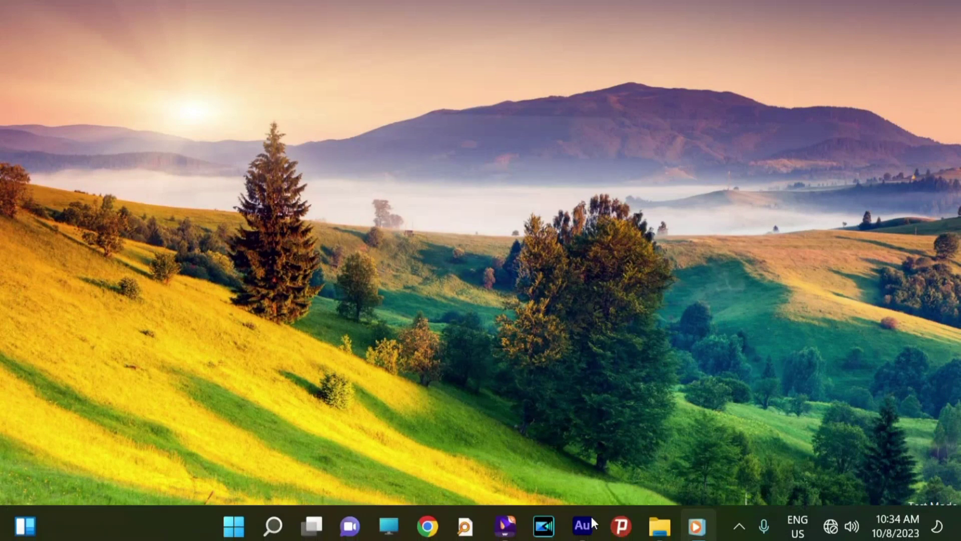
{"action": "mouse_move", "coordinate": [673, 522]}
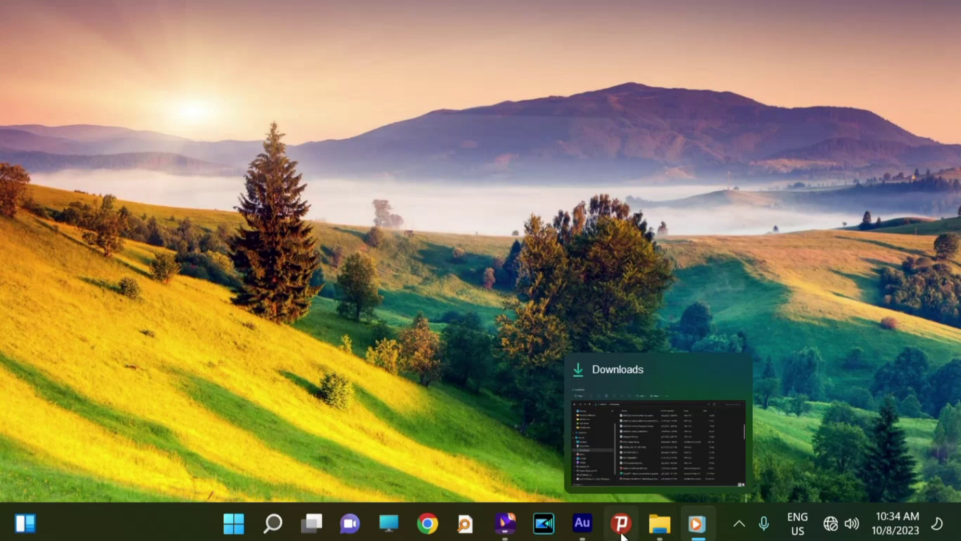
{"action": "left_click", "coordinate": [583, 523]}
{"action": "scroll", "coordinate": [424, 335], "scroll_direction": "down", "scroll_amount": 3}
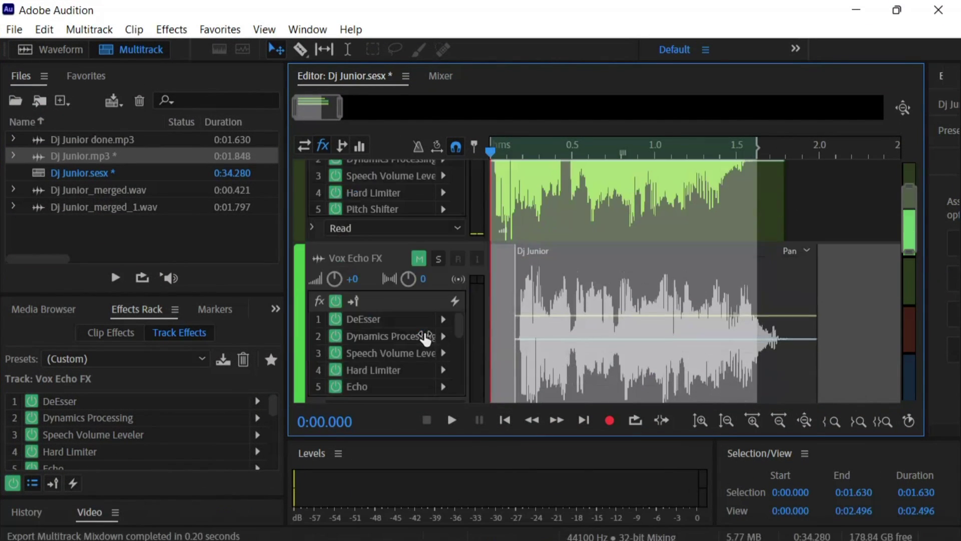
Mute the Vox Flanger FX track
{"action": "scroll", "coordinate": [425, 333], "scroll_direction": "down", "scroll_amount": 3}
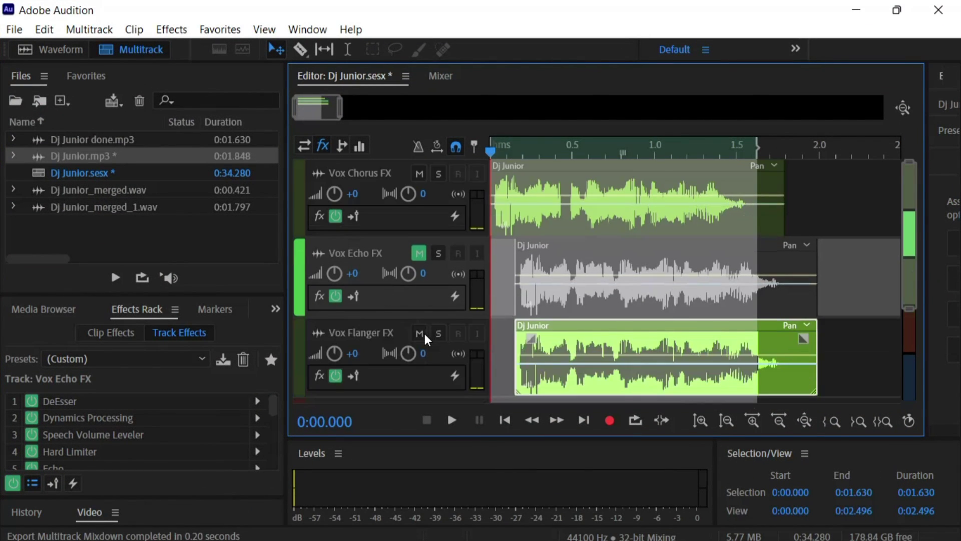
{"action": "scroll", "coordinate": [424, 334], "scroll_direction": "down", "scroll_amount": 2}
{"action": "left_click", "coordinate": [528, 365]}
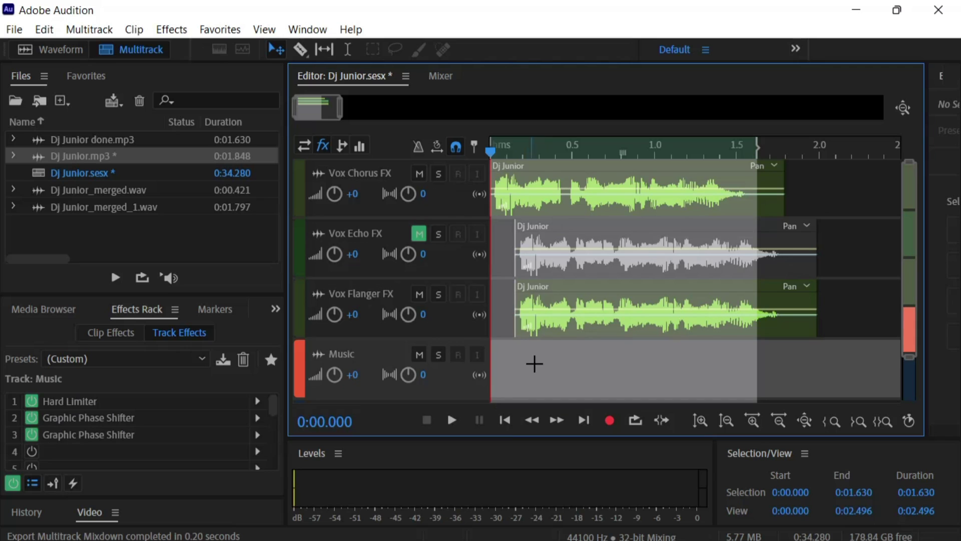
{"action": "left_click", "coordinate": [419, 294]}
{"action": "left_click", "coordinate": [510, 294]}
Slide the Vox Echo clip to about 0.85 s, move the Flanger clip to 0, and unmute Flanger
{"action": "left_click", "coordinate": [841, 250]}
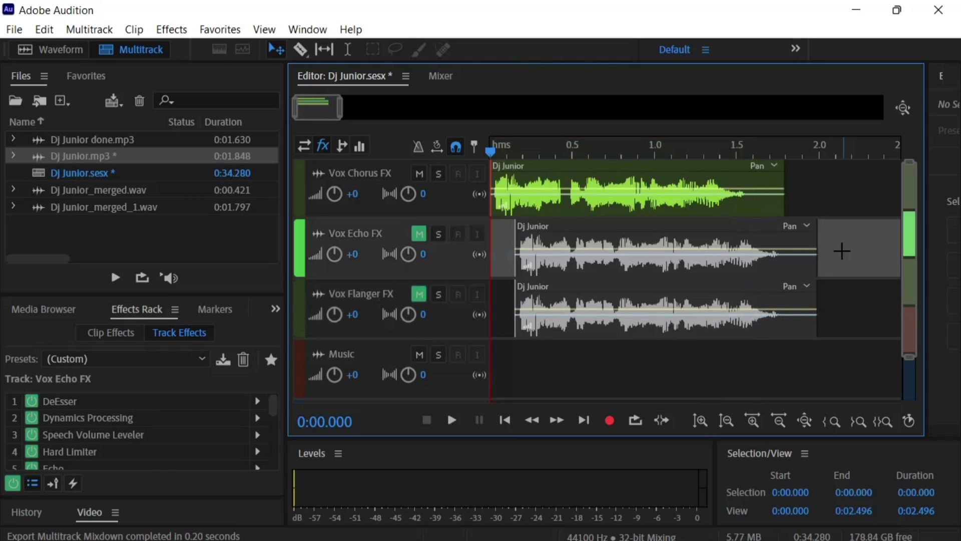
{"action": "left_click", "coordinate": [700, 274]}
{"action": "left_click_drag", "start_coordinate": [693, 275], "coordinate": [810, 276]}
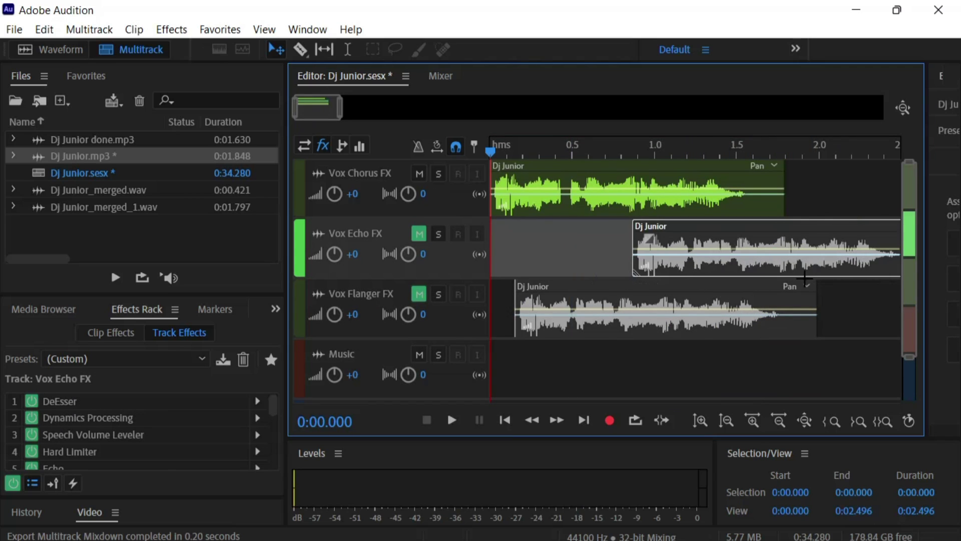
{"action": "left_click_drag", "start_coordinate": [684, 333], "coordinate": [628, 345]}
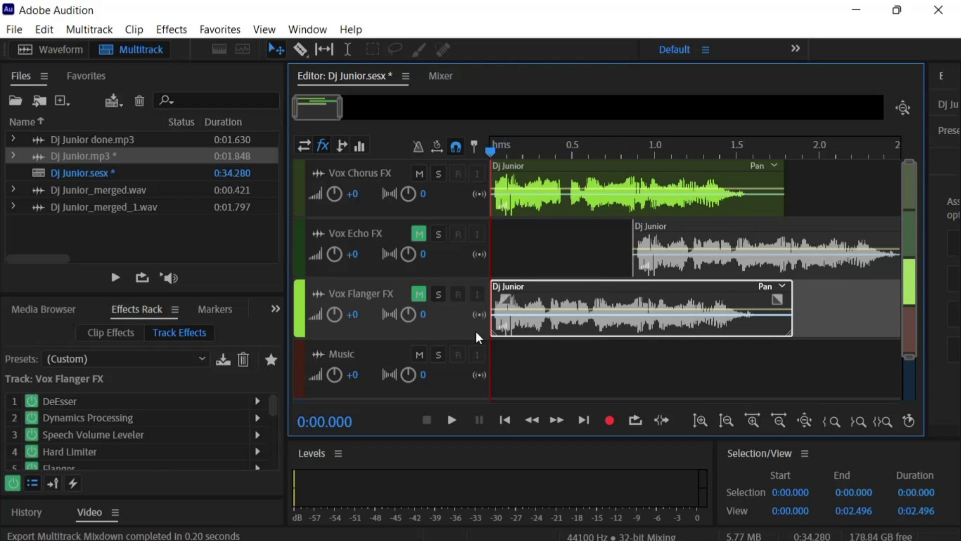
{"action": "left_click", "coordinate": [420, 295]}
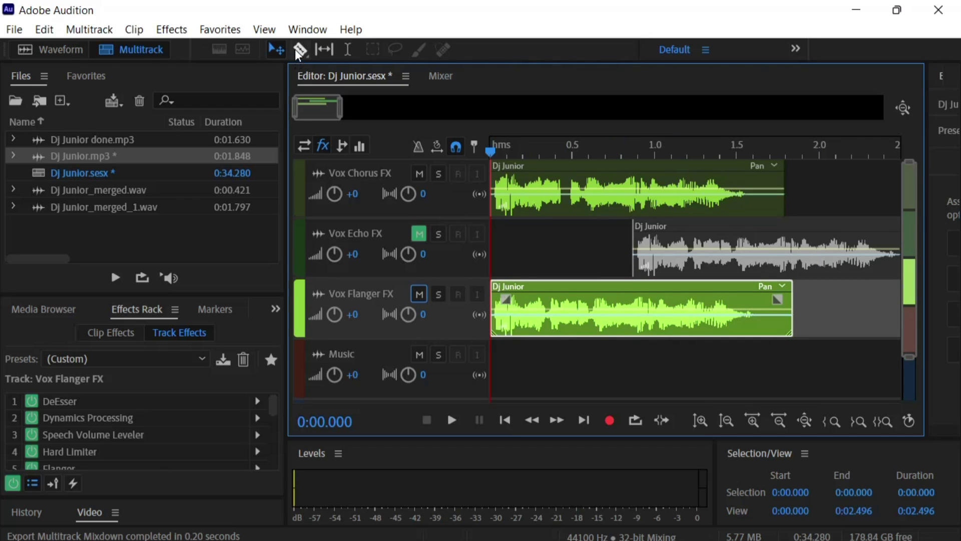
{"action": "left_click", "coordinate": [299, 50]}
Slice the Vox Flanger clip with the Razor near 0.25, 0.55 and 0.85 s
{"action": "left_click", "coordinate": [519, 314]}
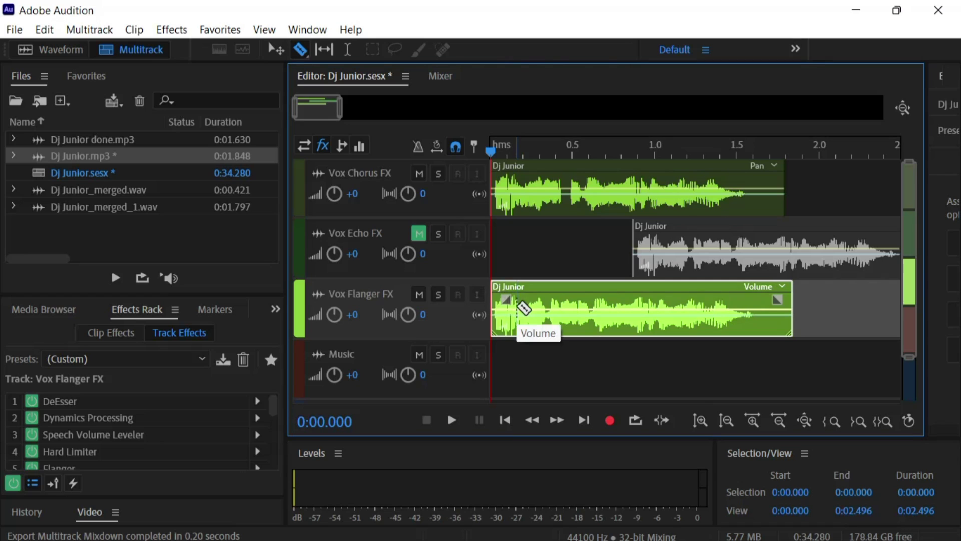
{"action": "left_click", "coordinate": [531, 300]}
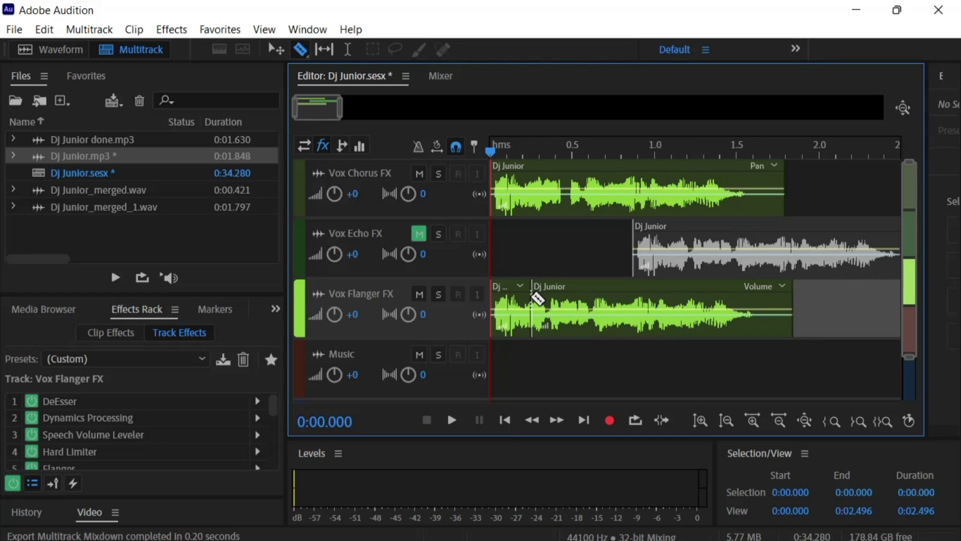
{"action": "left_click", "coordinate": [580, 301]}
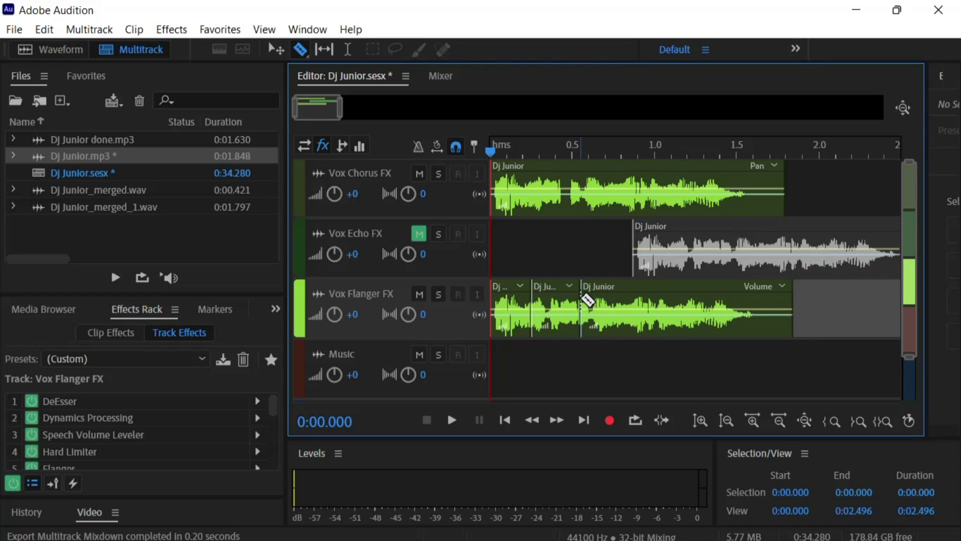
{"action": "left_click", "coordinate": [630, 300]}
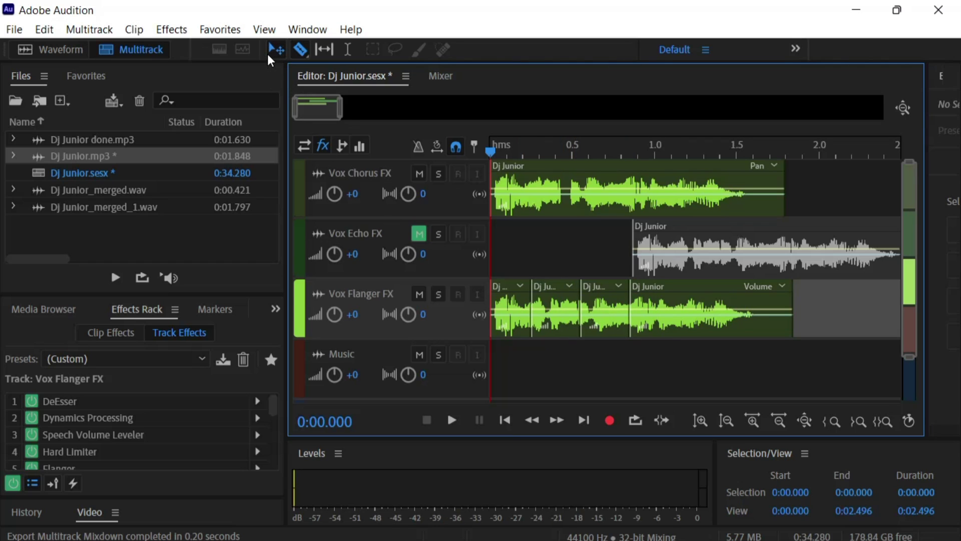
Rearrange the Flanger pieces, two onto the Music track, and slide Vox Echo to start near 0.25 s
{"action": "left_click_drag", "start_coordinate": [597, 309], "coordinate": [816, 322]}
{"action": "left_click_drag", "start_coordinate": [766, 302], "coordinate": [709, 325]}
{"action": "left_click_drag", "start_coordinate": [540, 313], "coordinate": [766, 354]}
{"action": "left_click_drag", "start_coordinate": [666, 331], "coordinate": [641, 339]}
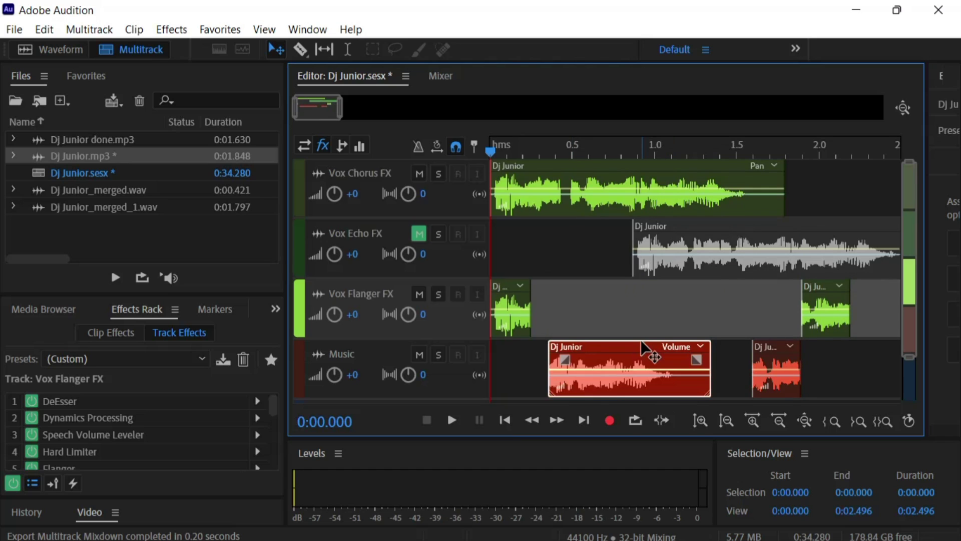
{"action": "left_click_drag", "start_coordinate": [815, 313], "coordinate": [716, 333]}
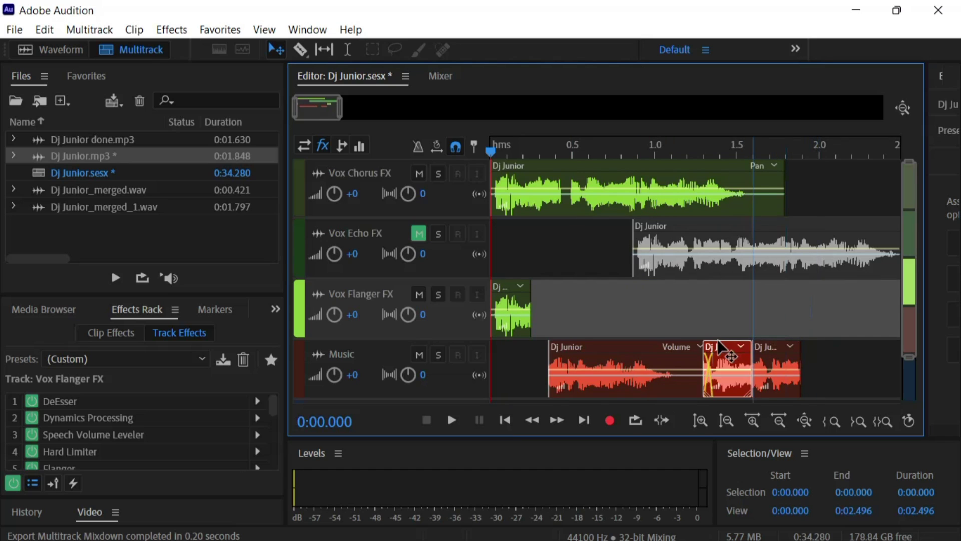
{"action": "left_click_drag", "start_coordinate": [672, 262], "coordinate": [574, 267]}
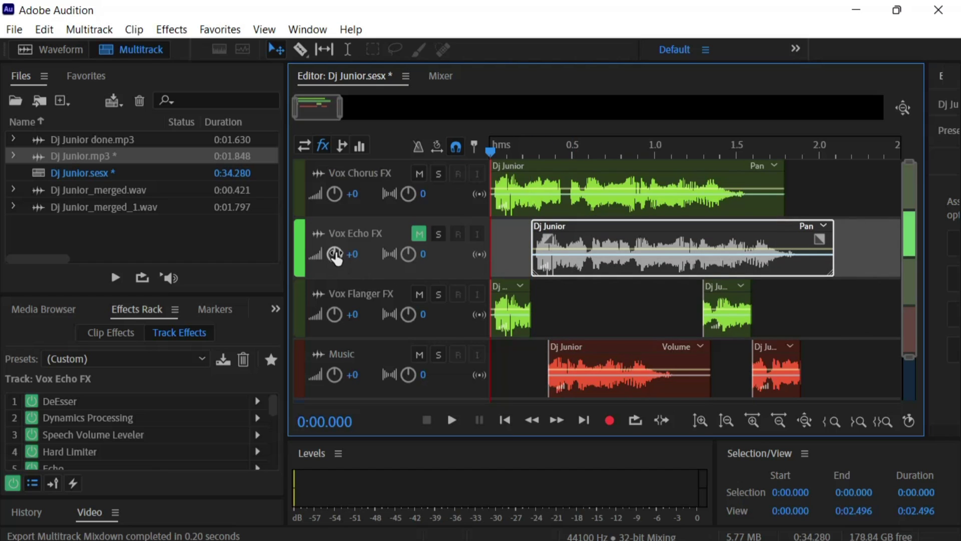
Unmute Vox Echo FX, razor its clip at about 1.25 s, and drag the right piece to 1.8 s
{"action": "left_click", "coordinate": [421, 234]}
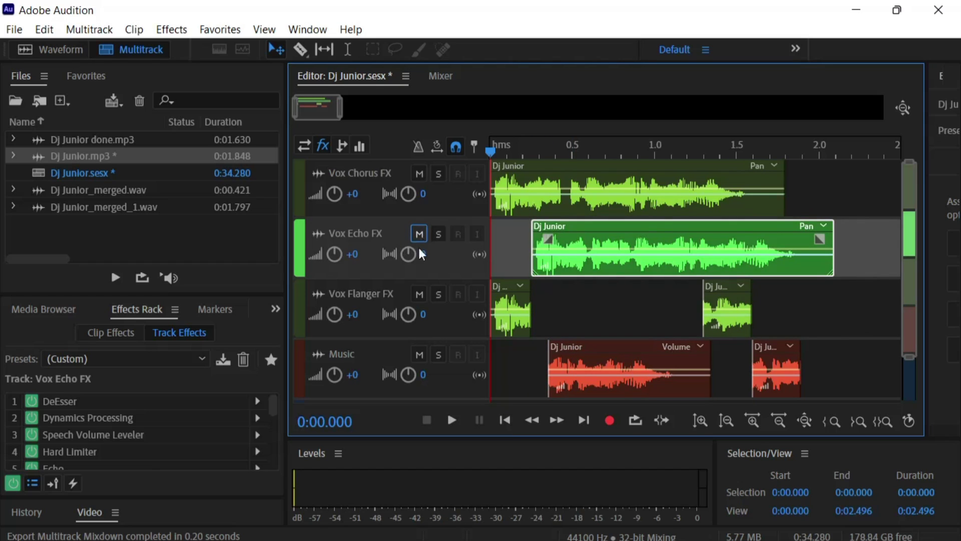
{"action": "left_click", "coordinate": [300, 50]}
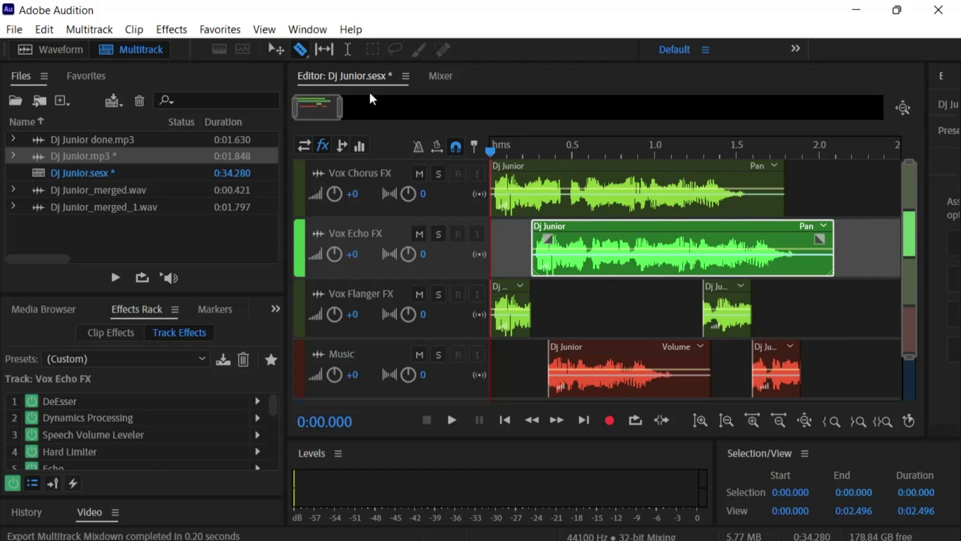
{"action": "left_click", "coordinate": [698, 264]}
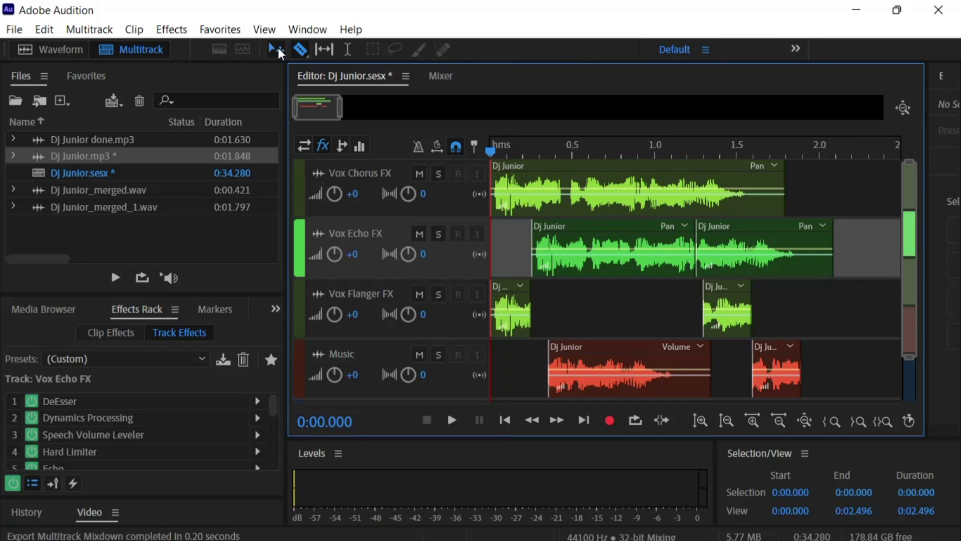
{"action": "left_click_drag", "start_coordinate": [733, 254], "coordinate": [823, 266]}
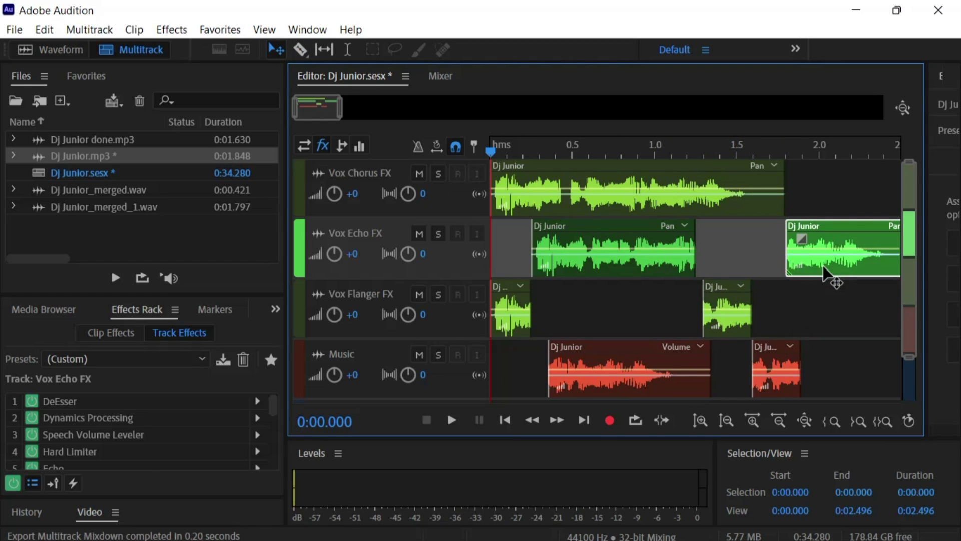